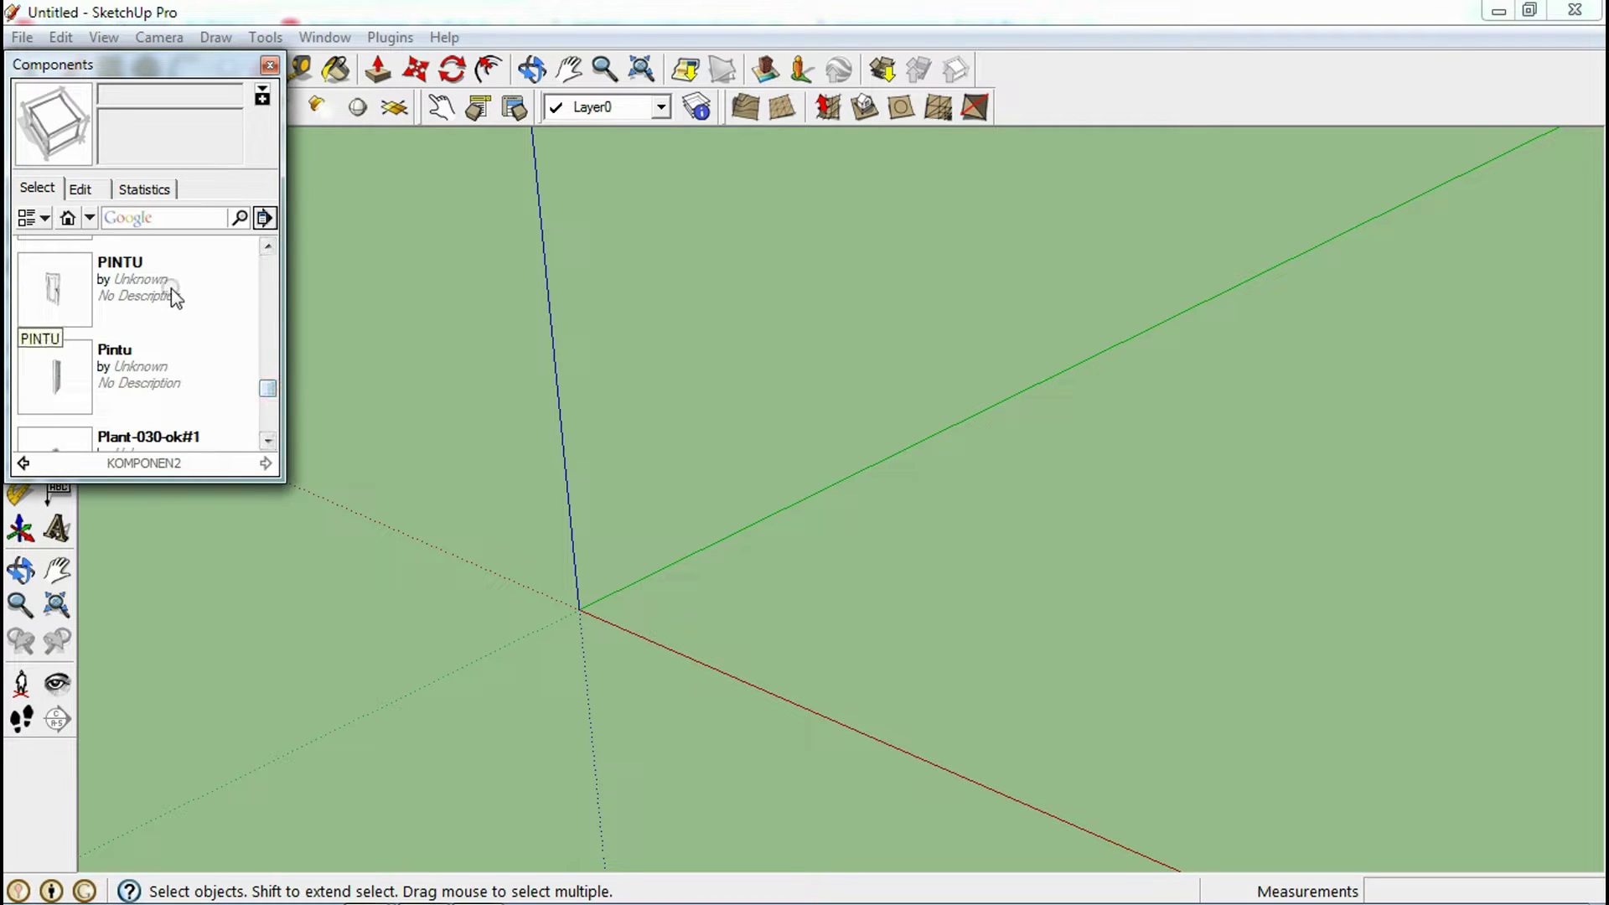
Place the PINTU door component with the panelled leaf and handle at the model origin, and close the component library
{"action": "left_click", "coordinate": [171, 290]}
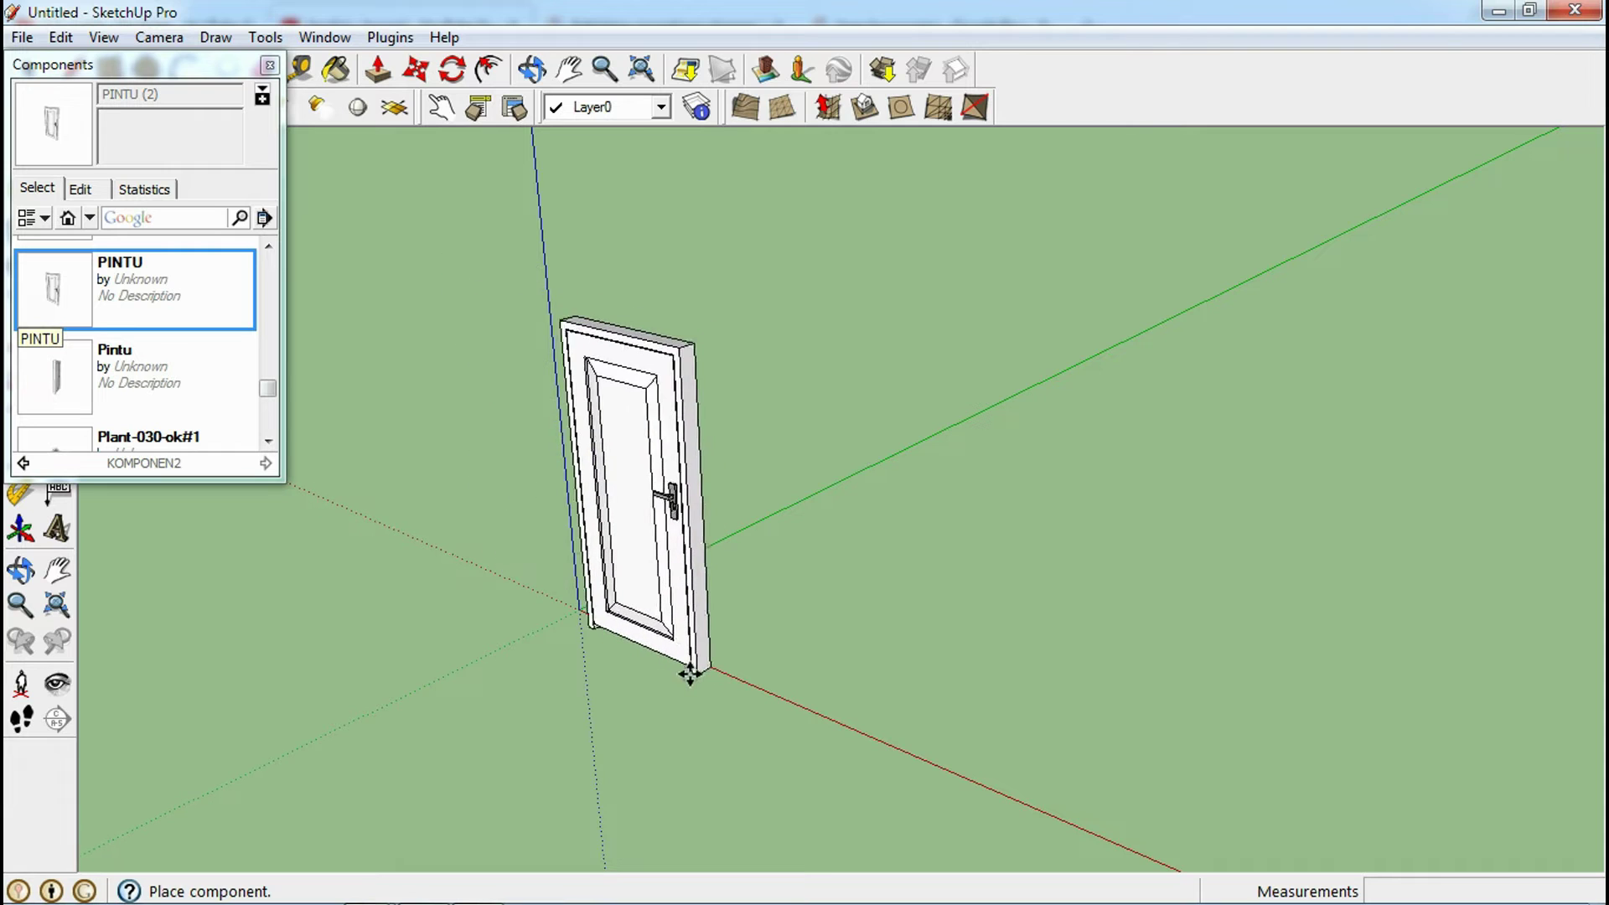
{"action": "left_click", "coordinate": [684, 654]}
{"action": "left_click", "coordinate": [269, 65]}
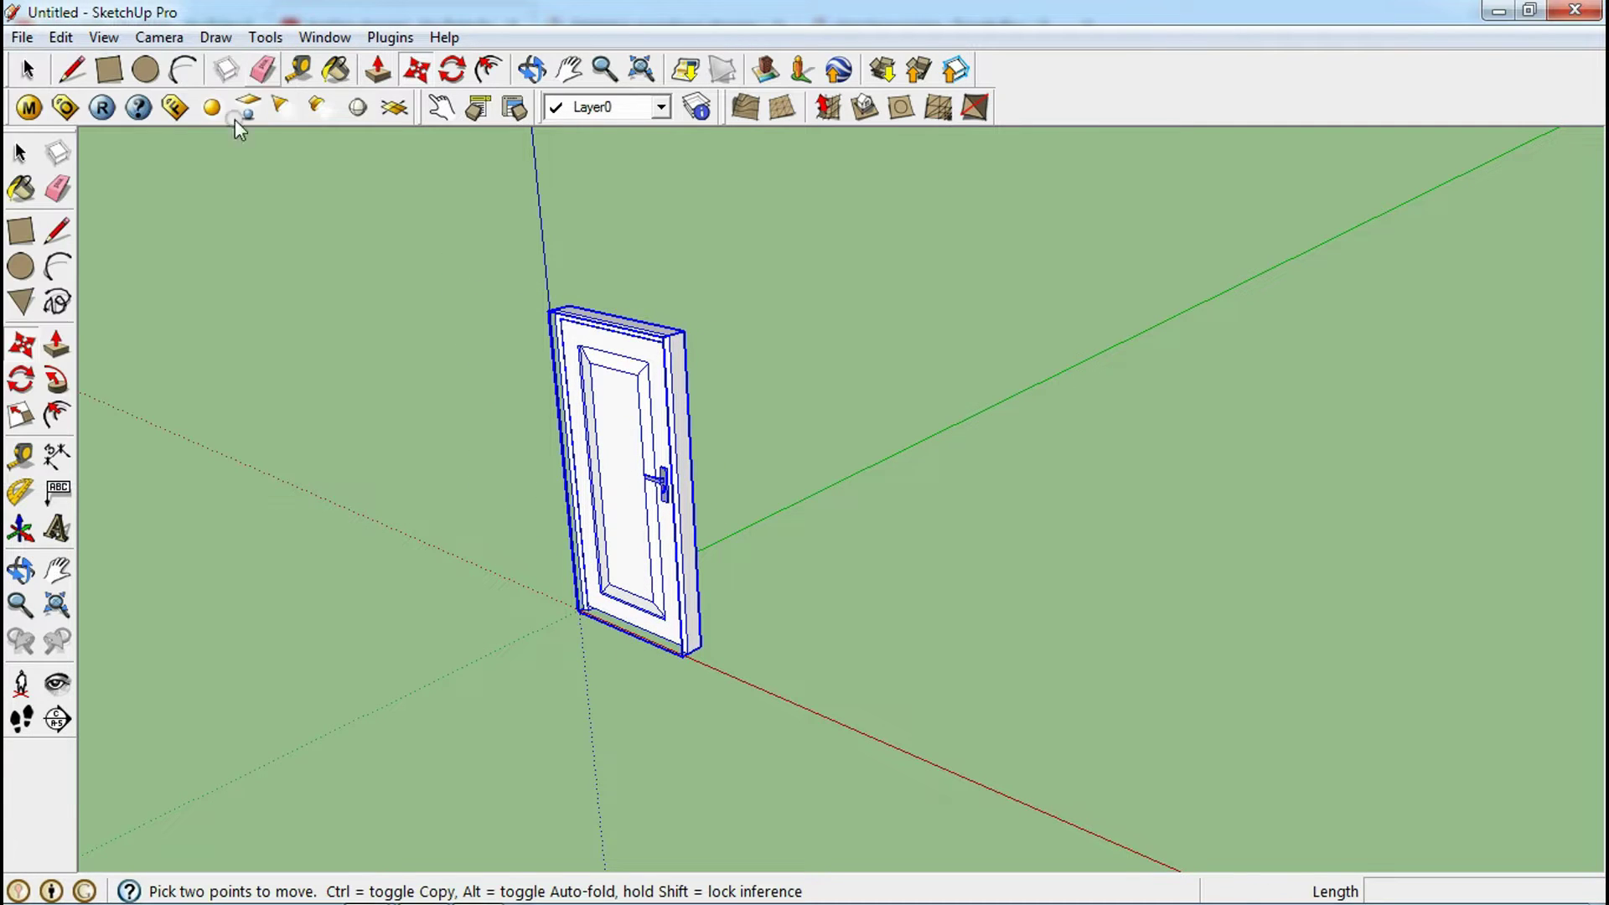
{"action": "key", "text": "space"}
{"action": "left_click", "coordinate": [734, 262]}
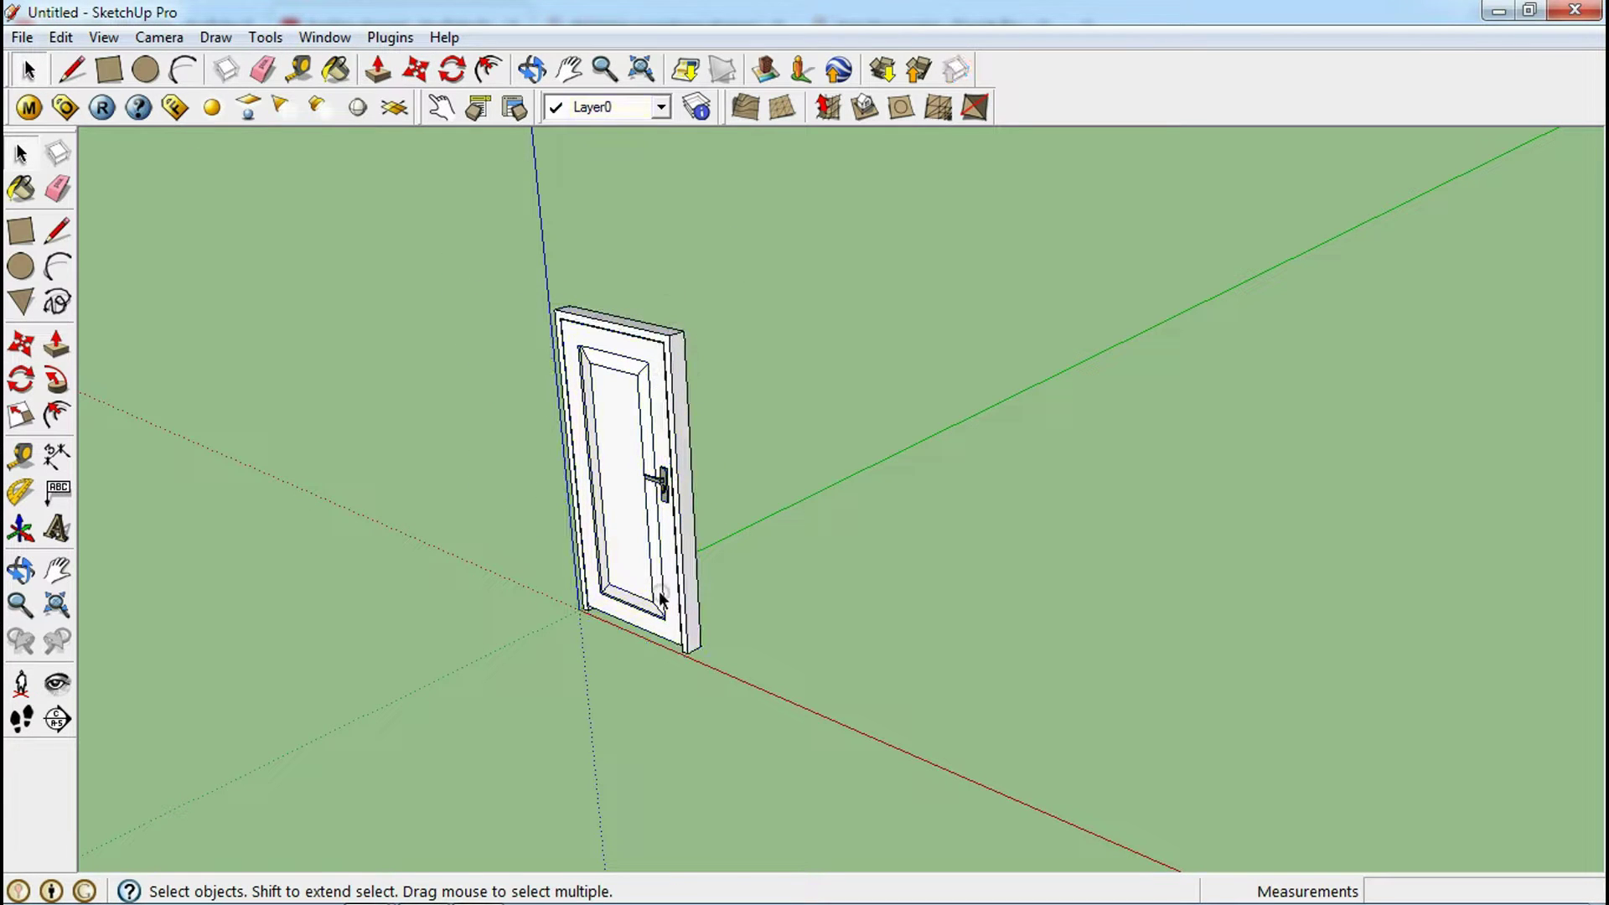
Open the door component and delete the door leaf with its handle, keeping only the frame
{"action": "scroll", "coordinate": [622, 553], "scroll_direction": "up", "scroll_amount": 1}
{"action": "double_click", "coordinate": [623, 552]}
{"action": "double_click", "coordinate": [622, 551]}
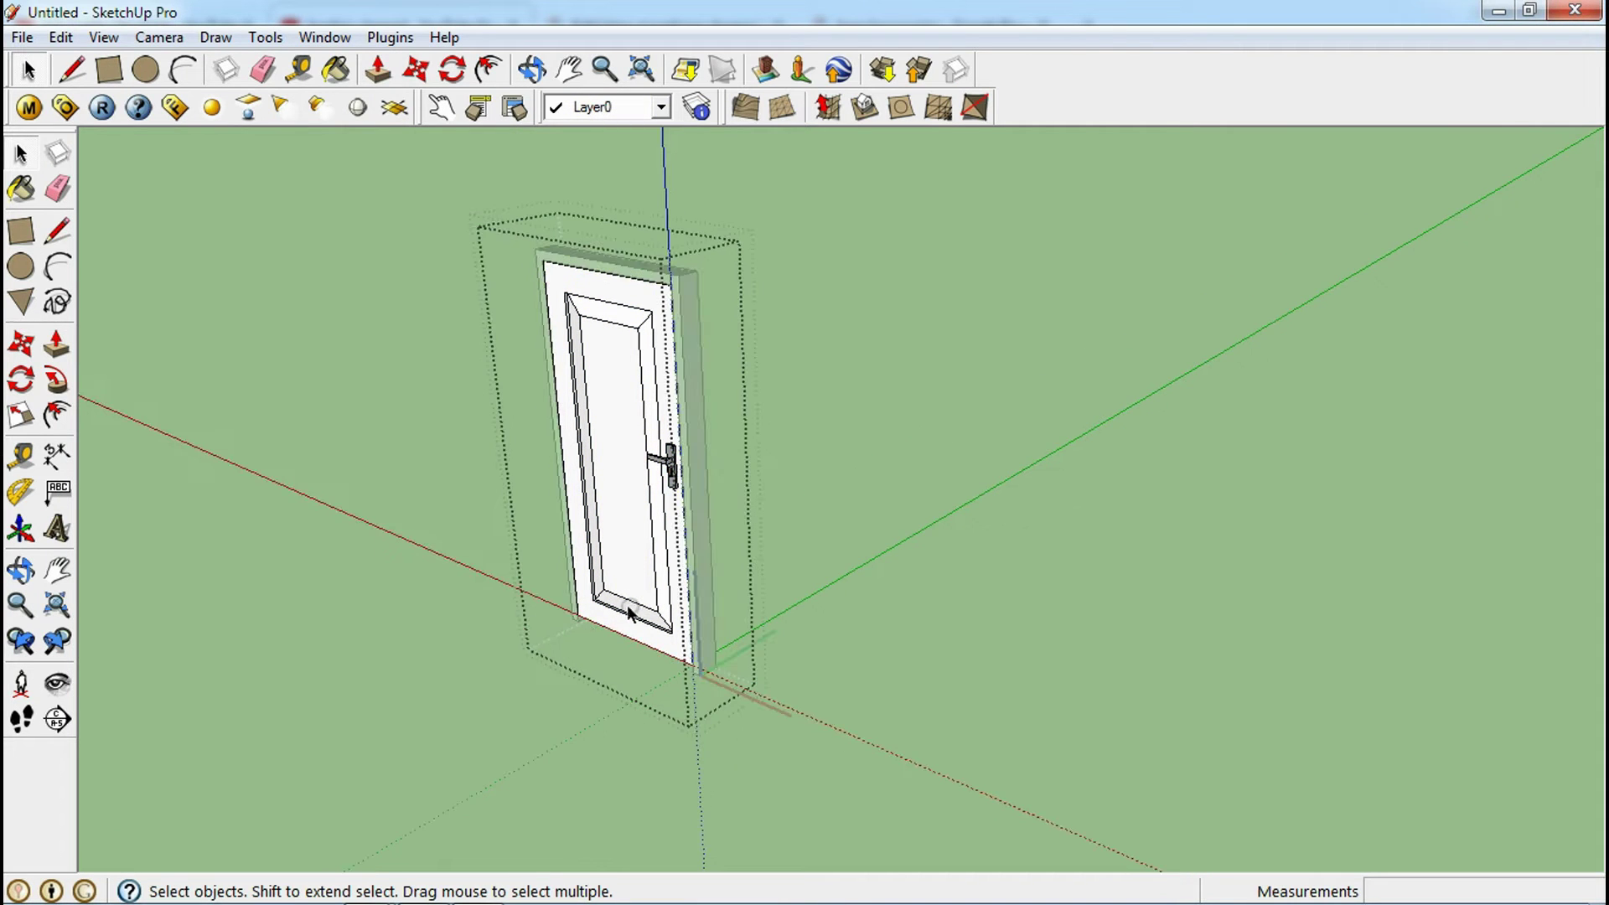
{"action": "double_click", "coordinate": [623, 550]}
{"action": "key", "text": "Escape"}
{"action": "key", "text": "Escape"}
{"action": "left_click", "coordinate": [630, 451]}
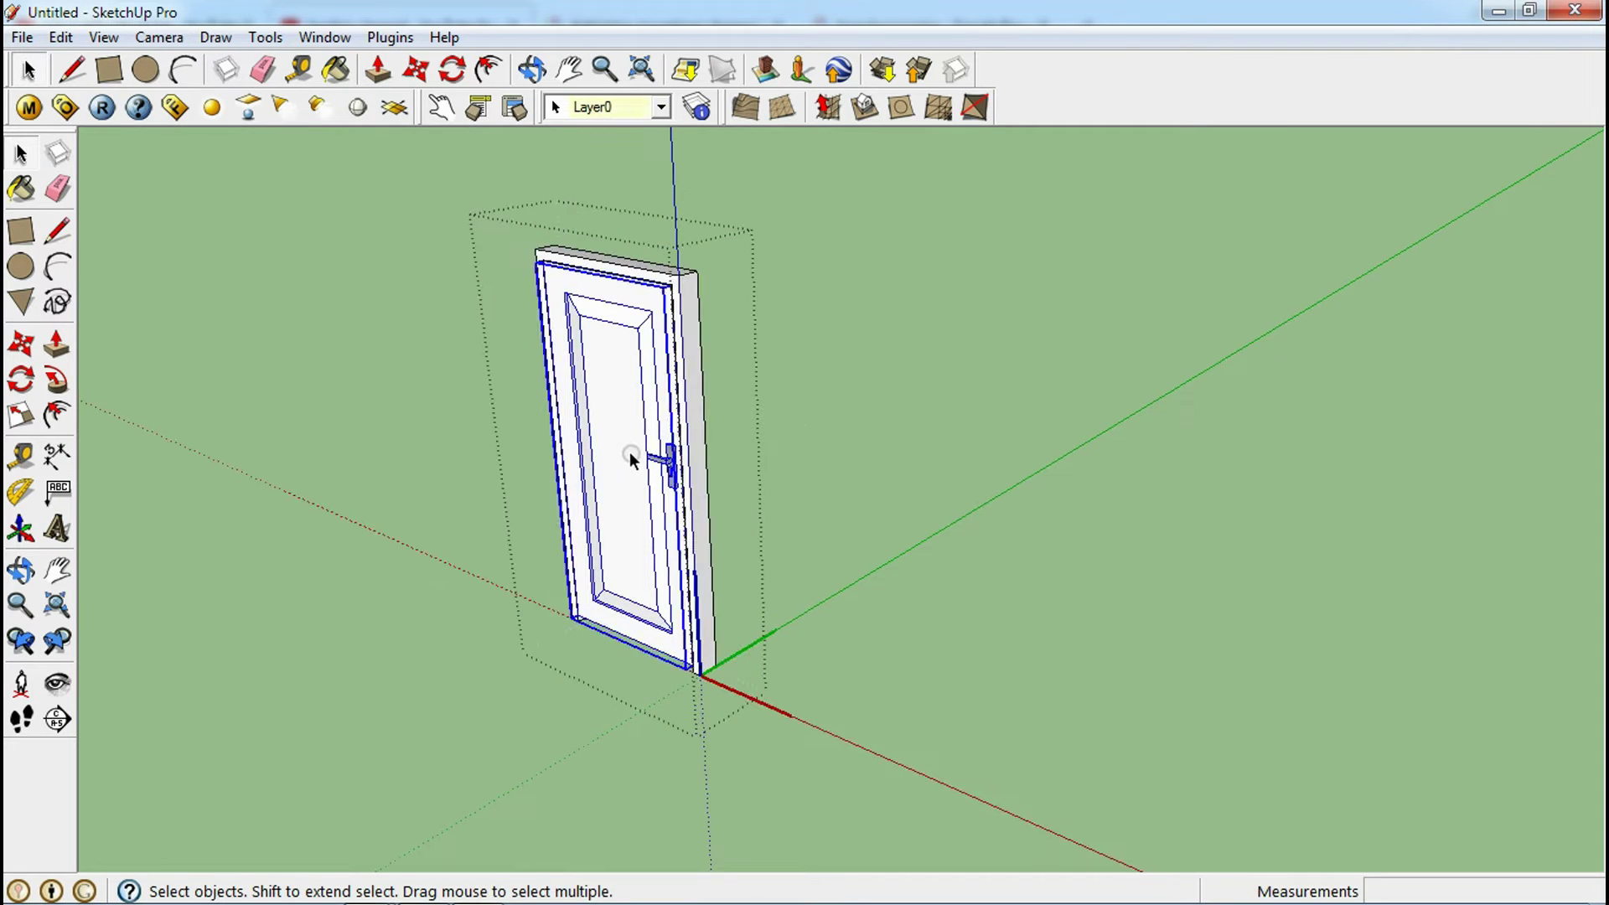
{"action": "key", "text": "Delete"}
{"action": "left_click", "coordinate": [812, 258]}
Shorten the frame jamb at the model origin by pushing its bottom face up 0.6 m with Push/Pull
{"action": "scroll", "coordinate": [684, 663], "scroll_direction": "up", "scroll_amount": 2}
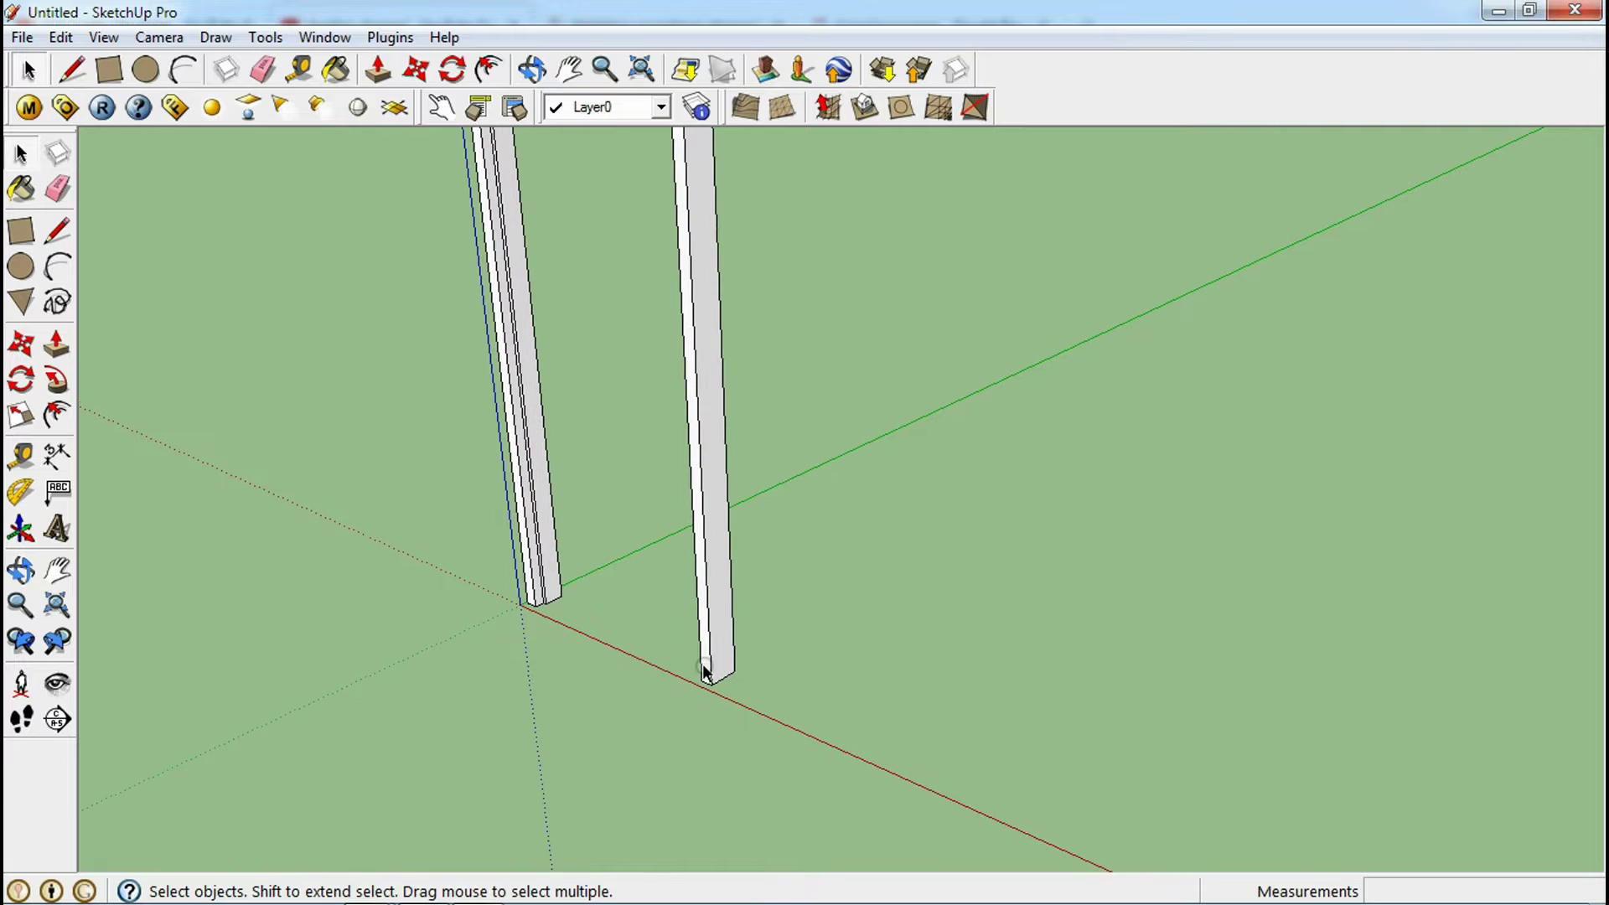
{"action": "left_click", "coordinate": [704, 670]}
{"action": "left_click", "coordinate": [533, 69]}
{"action": "scroll", "coordinate": [546, 599], "scroll_direction": "up", "scroll_amount": 4}
{"action": "left_click_drag", "start_coordinate": [547, 600], "coordinate": [564, 474]}
{"action": "left_click", "coordinate": [39, 78]}
{"action": "triple_click", "coordinate": [540, 571]}
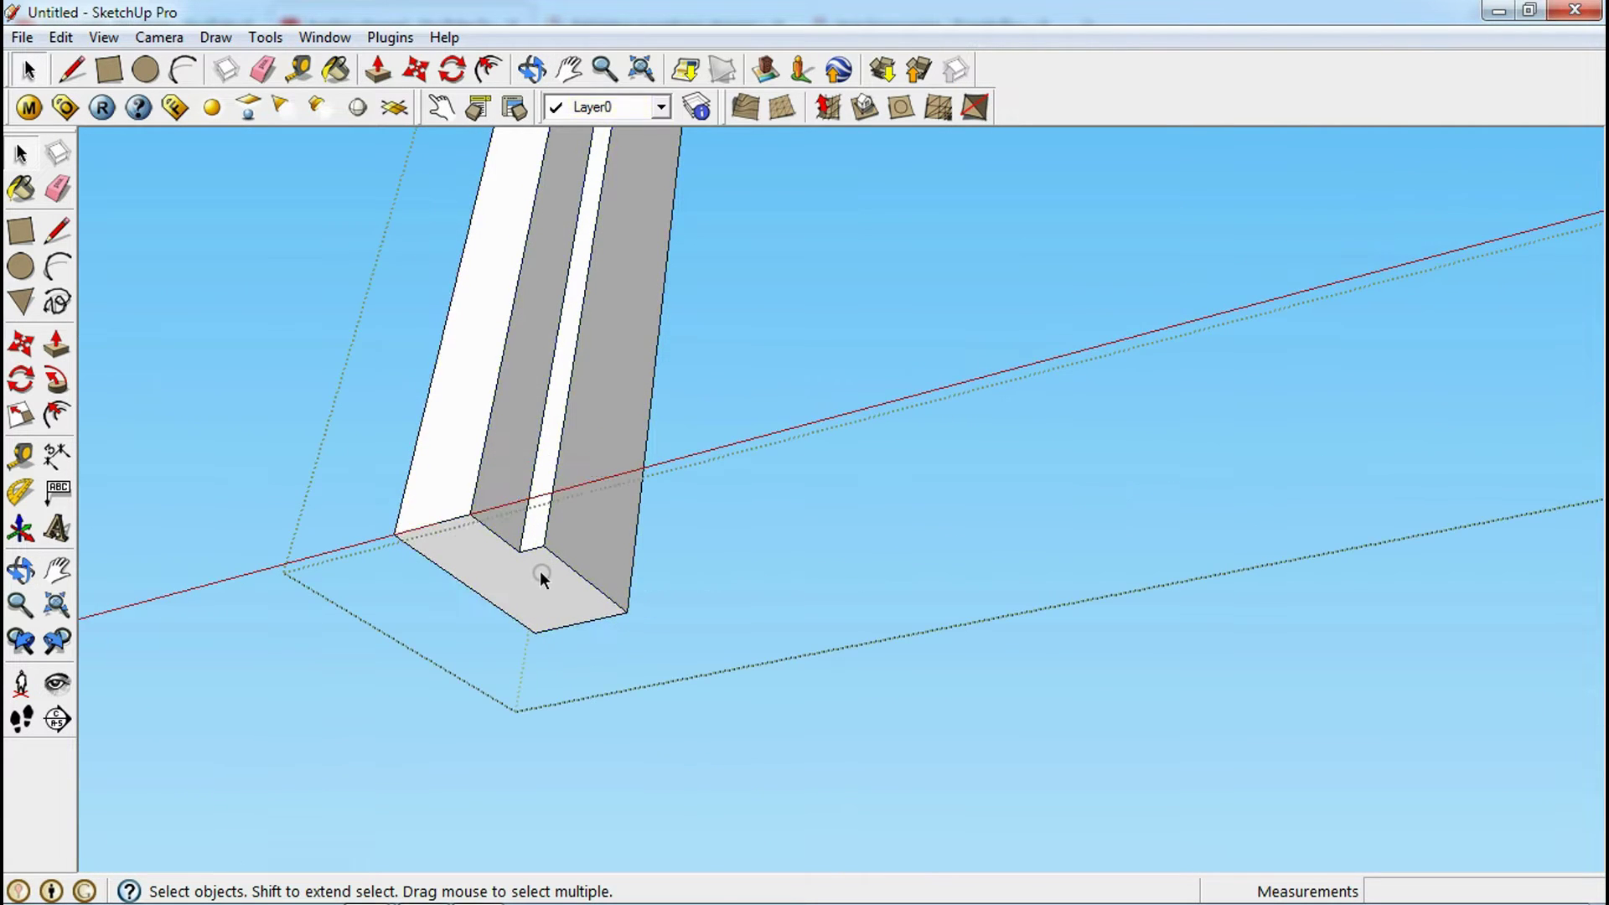
{"action": "left_click", "coordinate": [377, 72]}
{"action": "left_click_drag", "start_coordinate": [546, 622], "coordinate": [564, 495]}
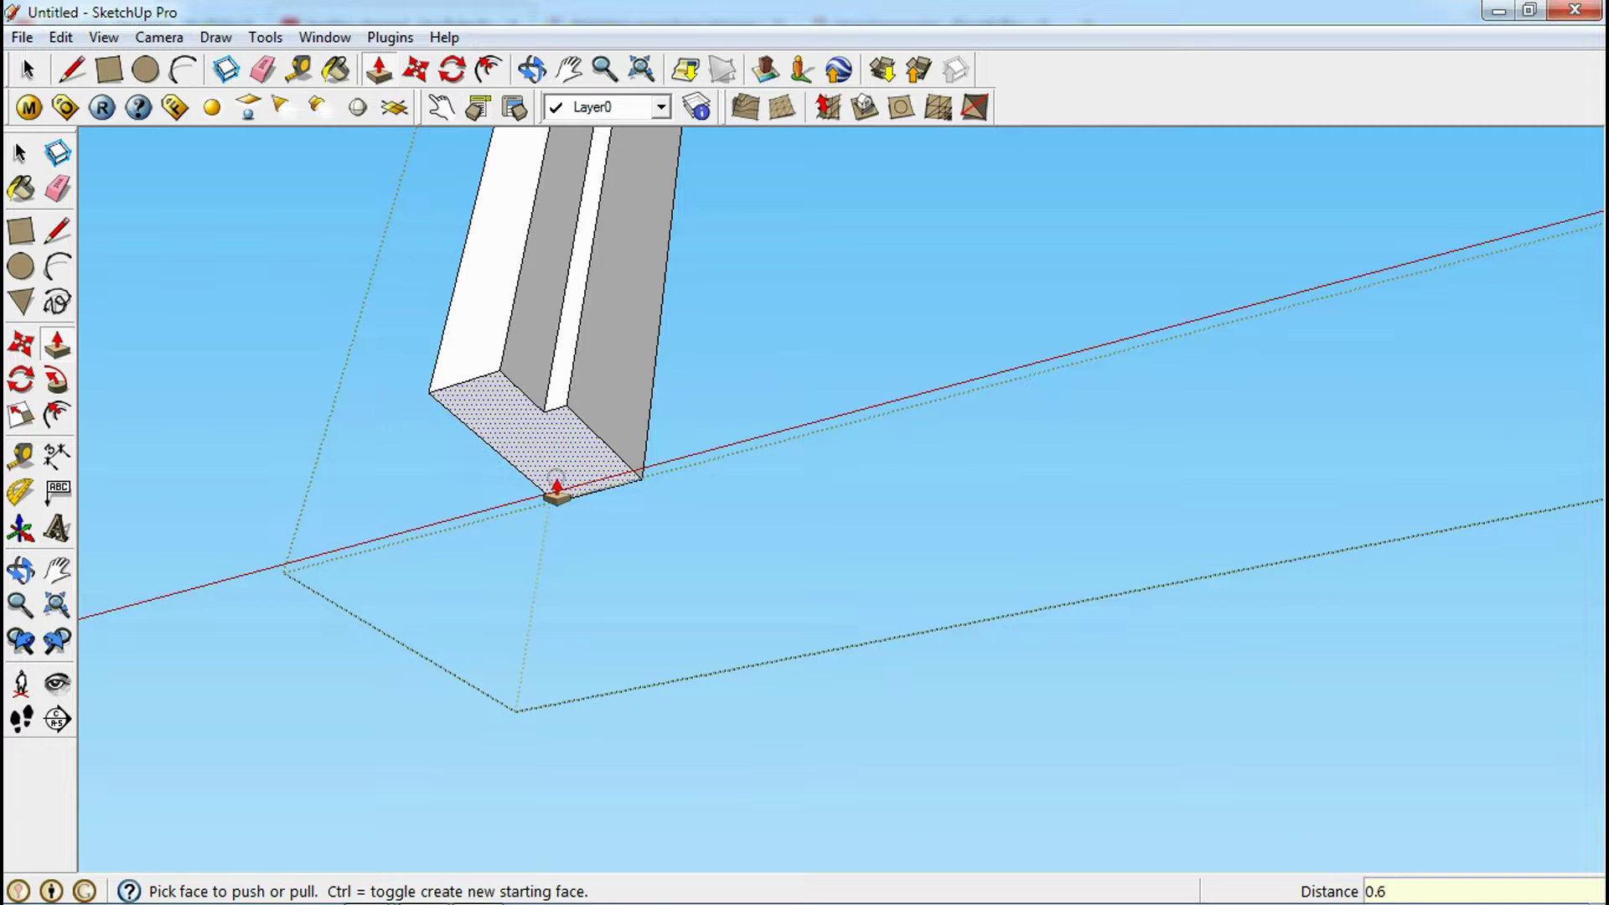
{"action": "key", "text": "Return"}
{"action": "scroll", "coordinate": [477, 622], "scroll_direction": "down", "scroll_amount": 3}
{"action": "scroll", "coordinate": [592, 167], "scroll_direction": "up", "scroll_amount": 4}
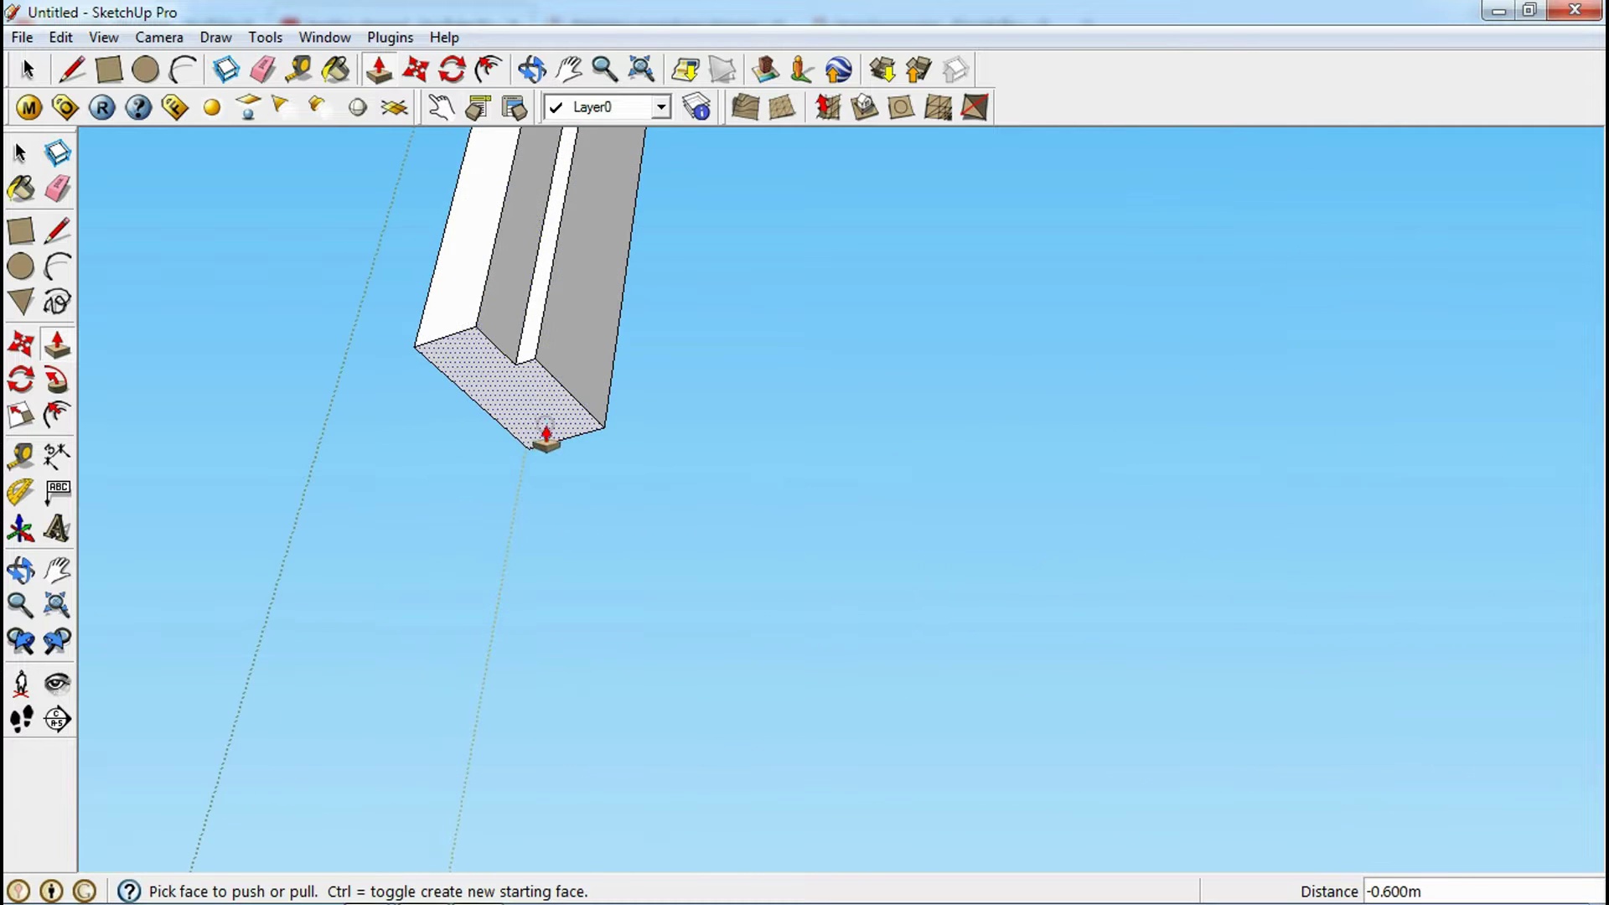
Push the same jamb's bottom face up another 0.1 m
{"action": "left_click", "coordinate": [71, 70]}
{"action": "left_click", "coordinate": [28, 70]}
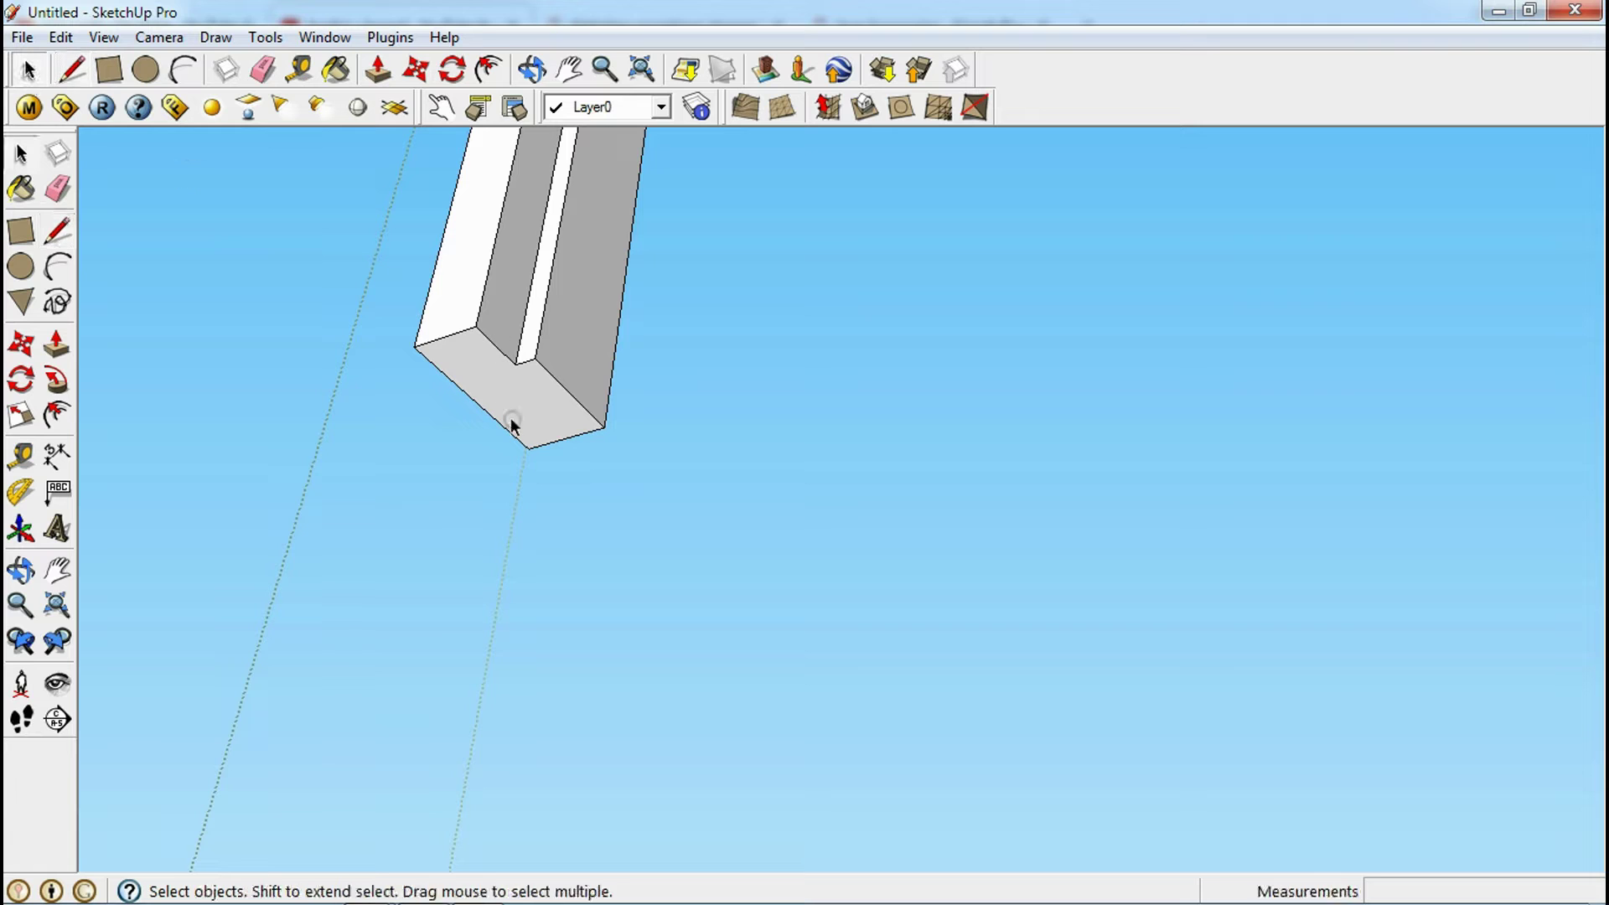
{"action": "double_click", "coordinate": [510, 410]}
{"action": "left_click", "coordinate": [379, 72]}
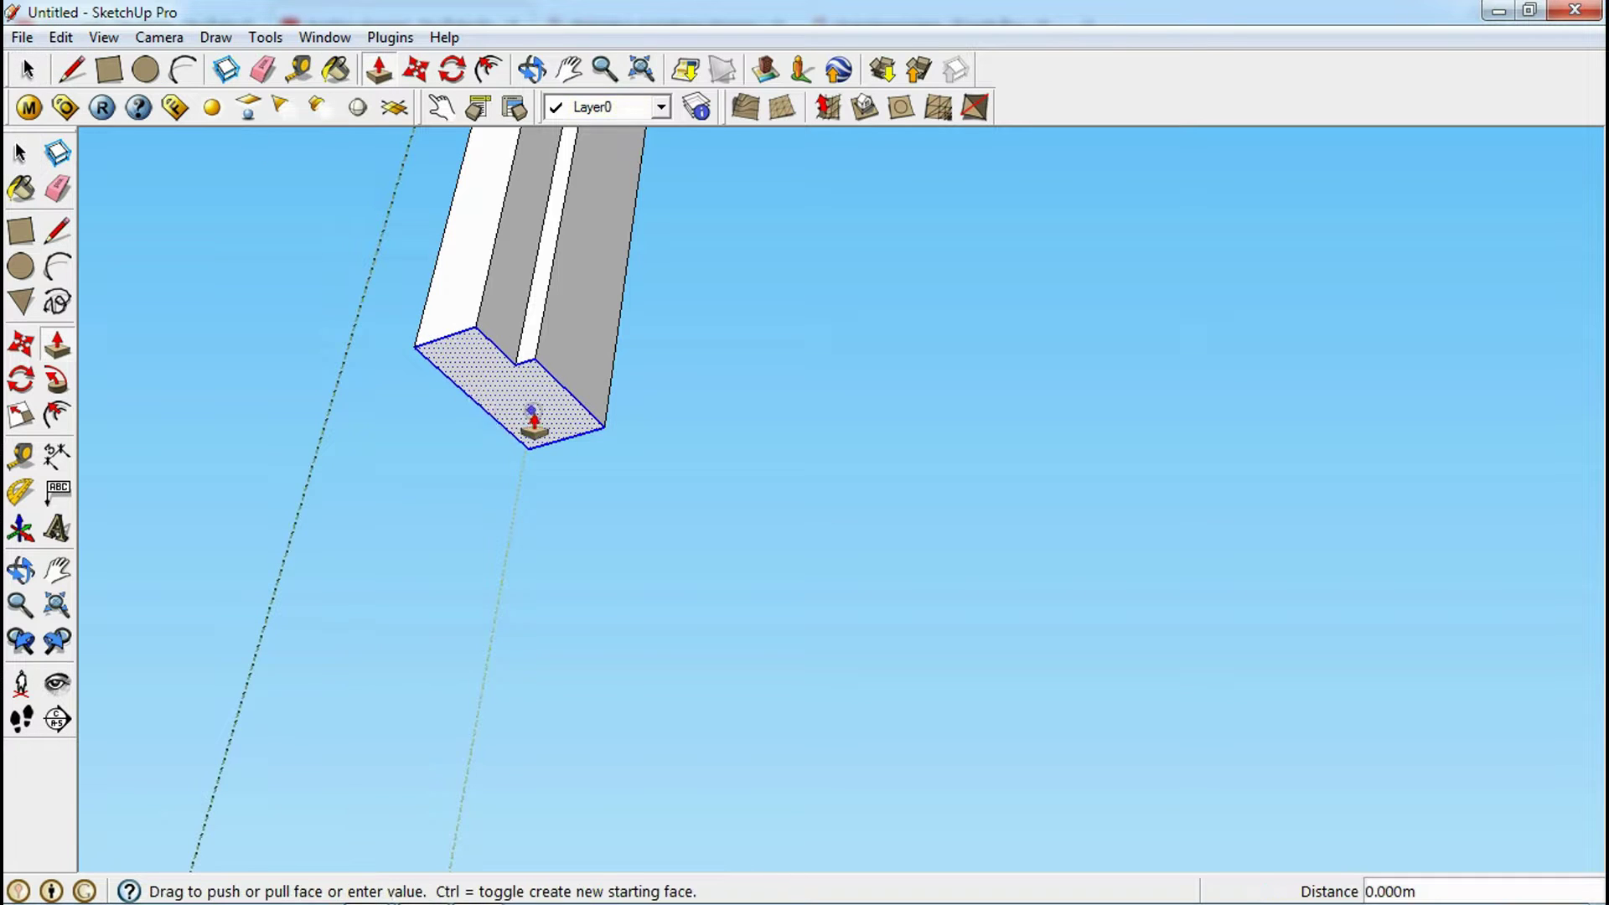
{"action": "left_click", "coordinate": [531, 424]}
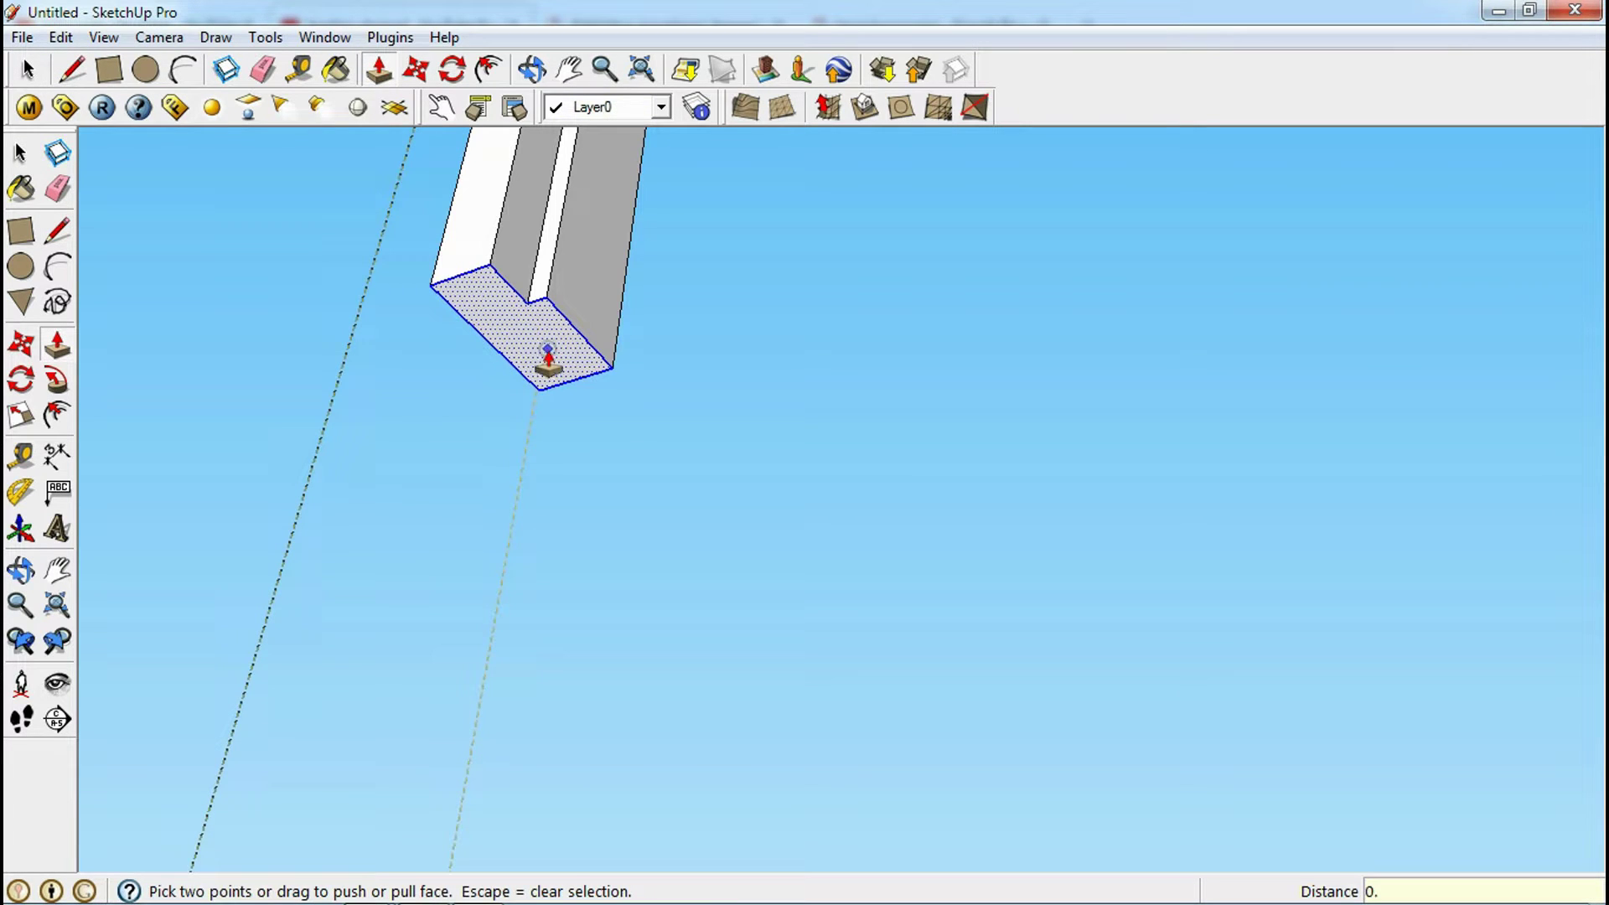
{"action": "key", "text": "Return"}
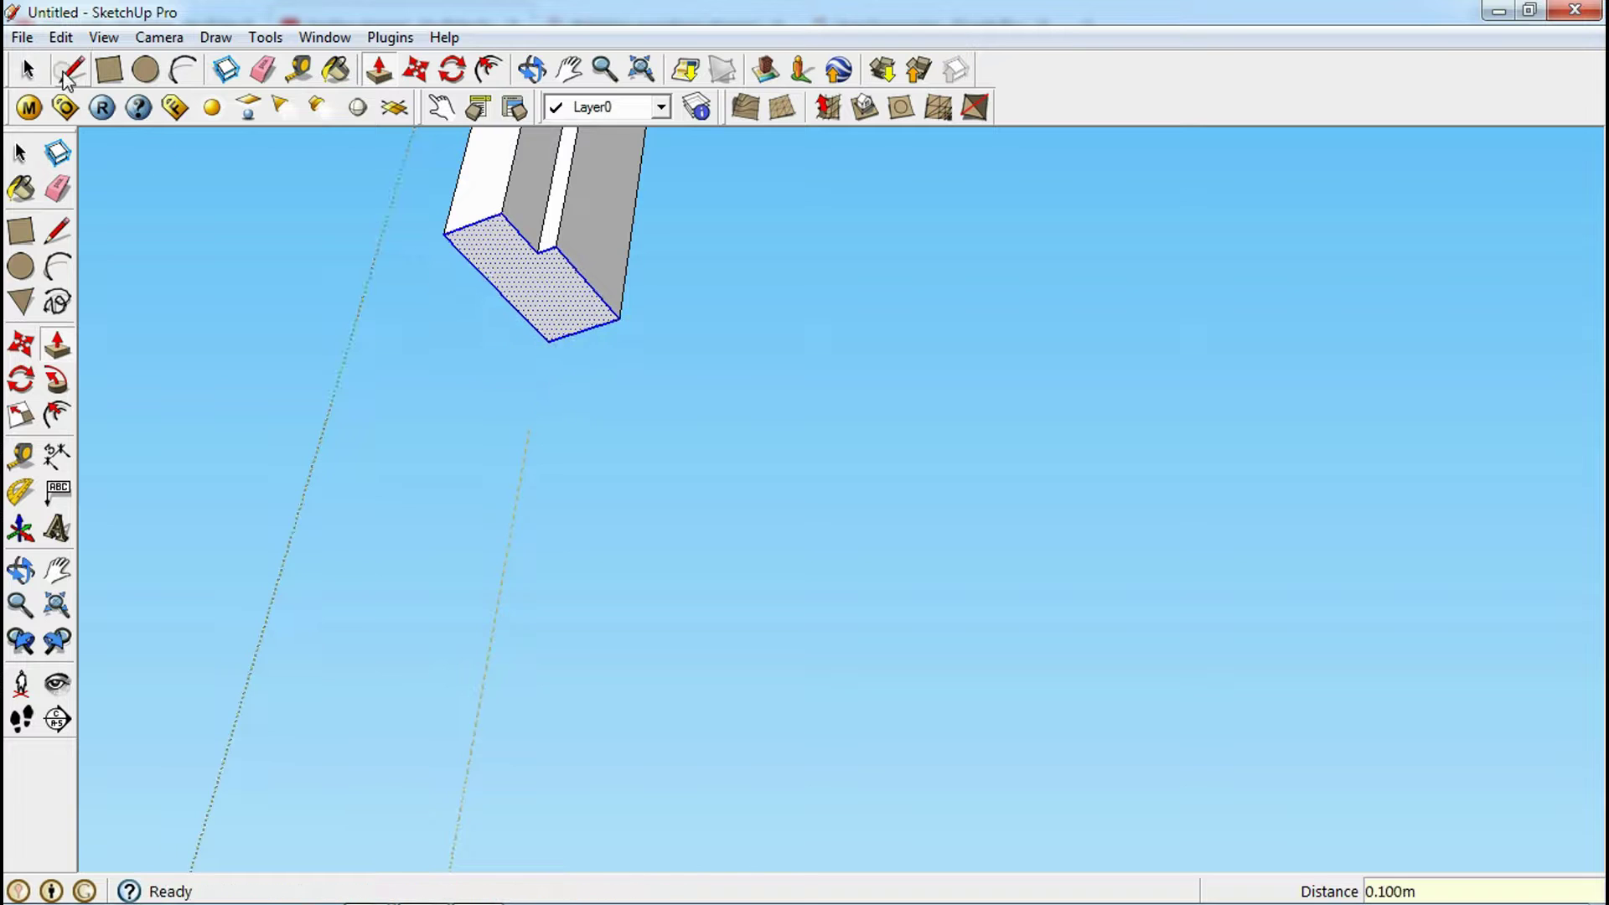
{"action": "key", "text": "space"}
{"action": "scroll", "coordinate": [514, 522], "scroll_direction": "down", "scroll_amount": 6}
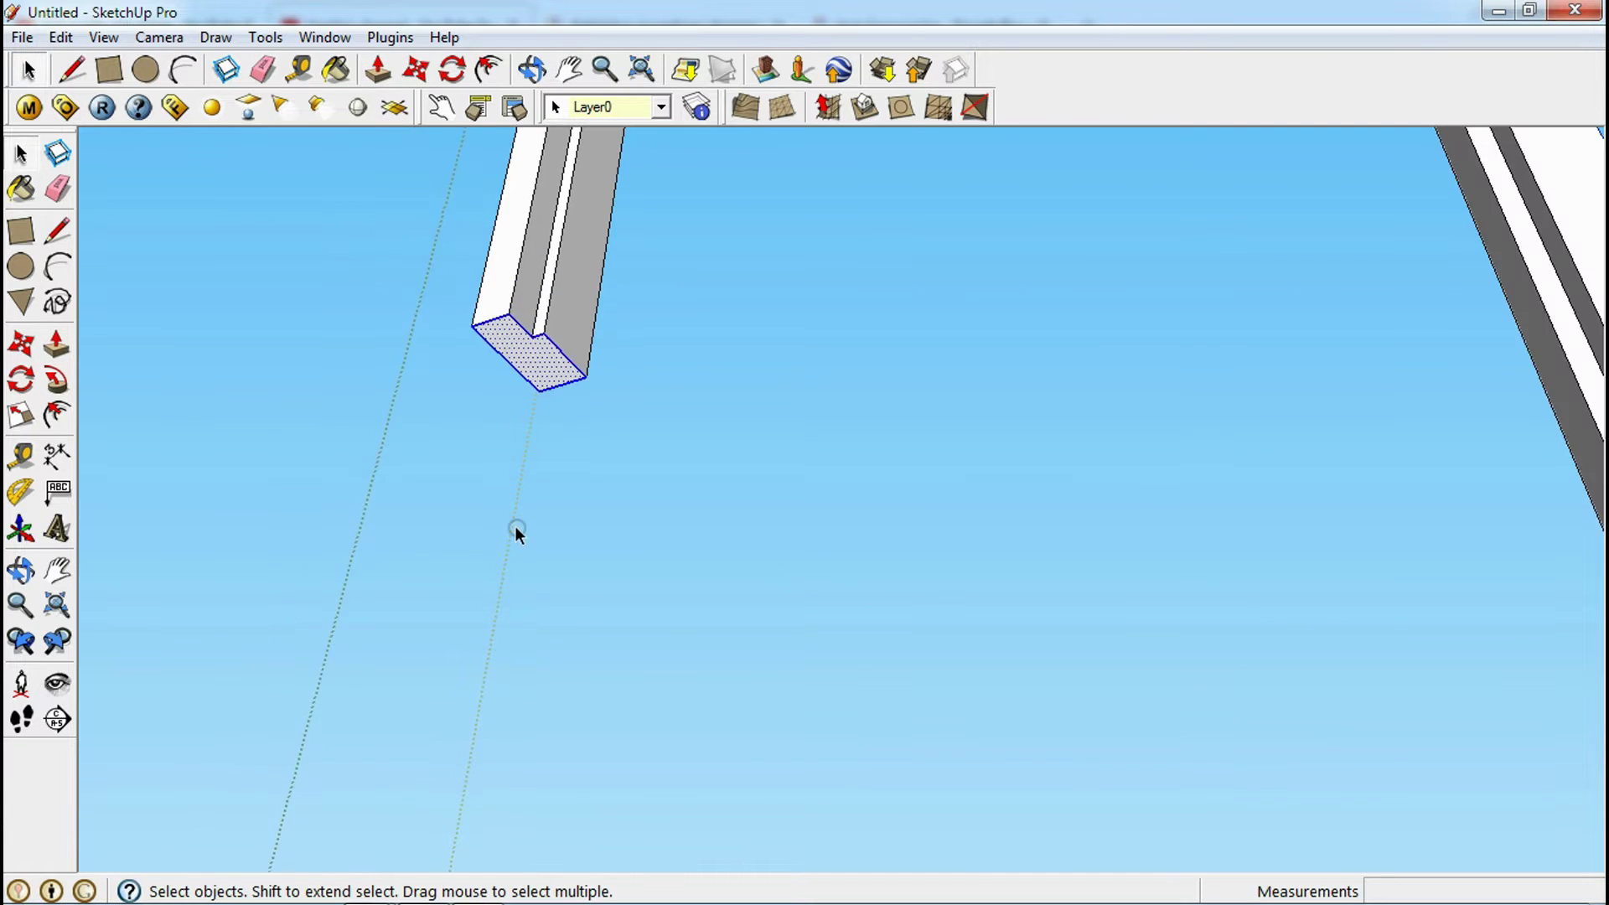
Add the shortened jamb's outer vertical edge to the selected bottom profile face, and make both into a group
{"action": "left_click", "coordinate": [531, 68]}
{"action": "left_click_drag", "start_coordinate": [646, 259], "coordinate": [537, 552]}
{"action": "left_click", "coordinate": [28, 67]}
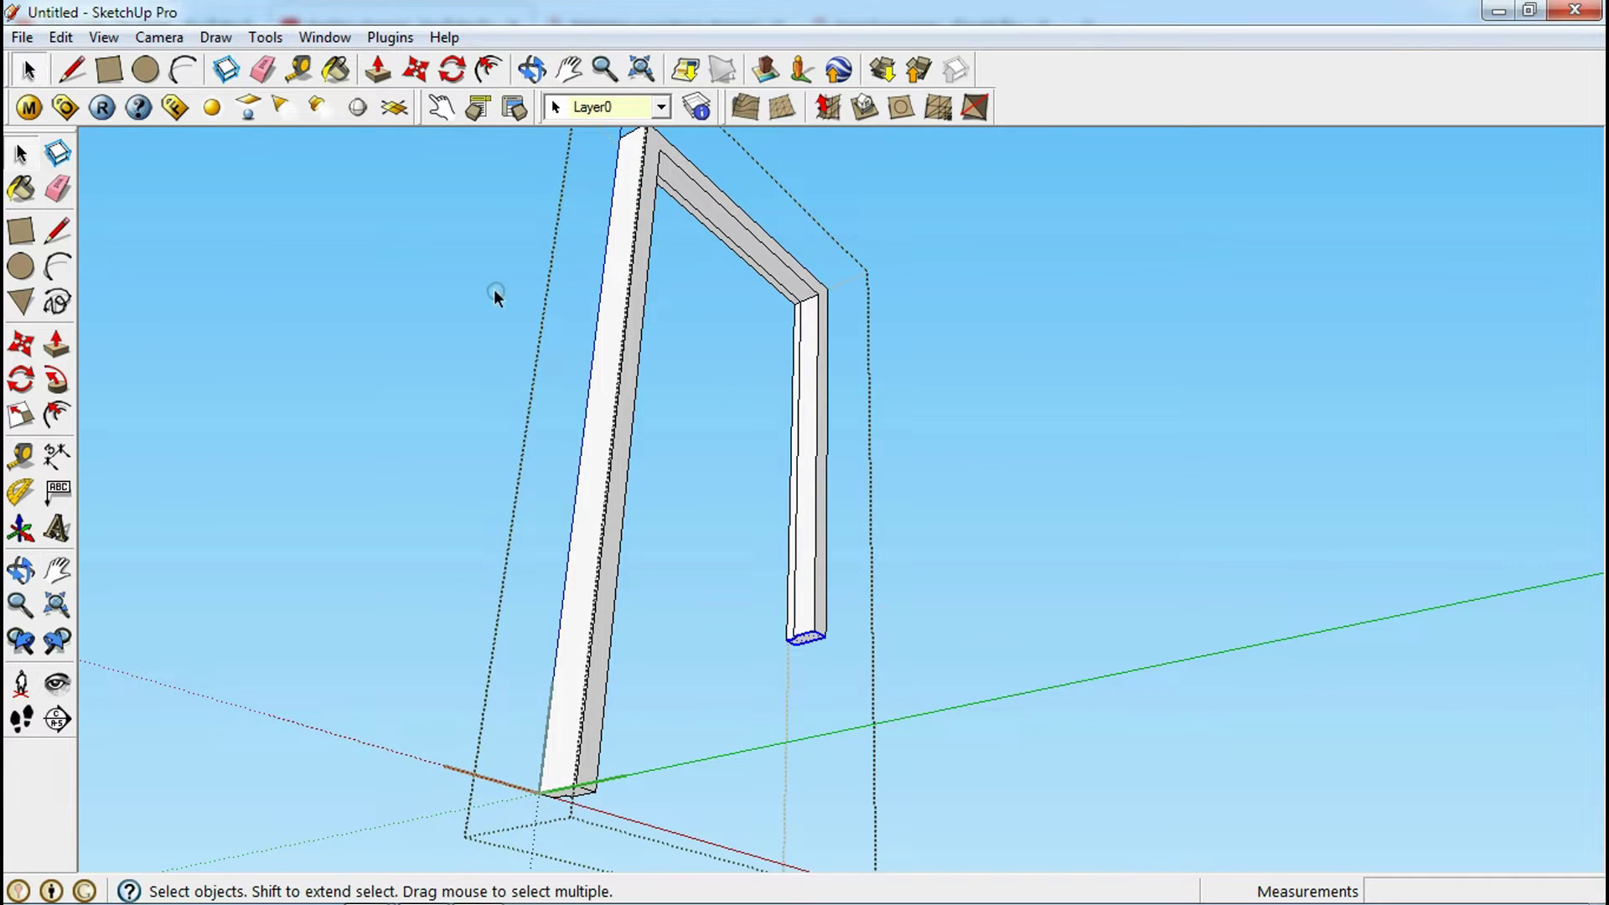
{"action": "scroll", "coordinate": [789, 683], "scroll_direction": "up", "scroll_amount": 5}
{"action": "left_click", "coordinate": [820, 587], "text": "shift"}
{"action": "right_click", "coordinate": [801, 654]}
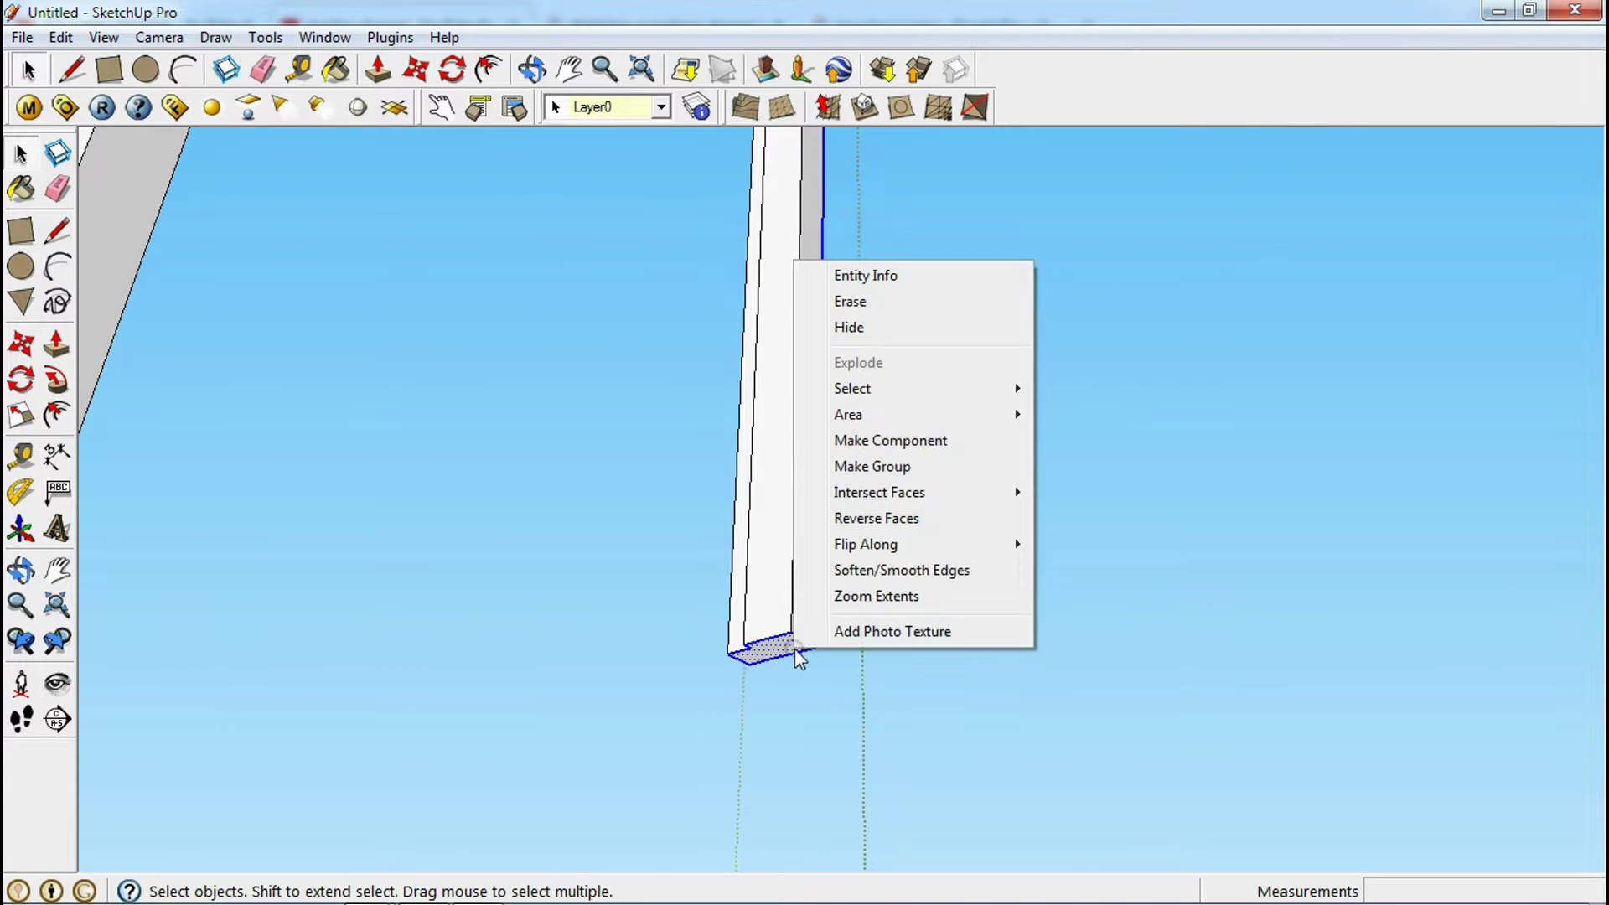
{"action": "left_click", "coordinate": [876, 462]}
Delete all the connected ungrouped door frame geometry, leaving the grouped profile and edge
{"action": "triple_click", "coordinate": [792, 448]}
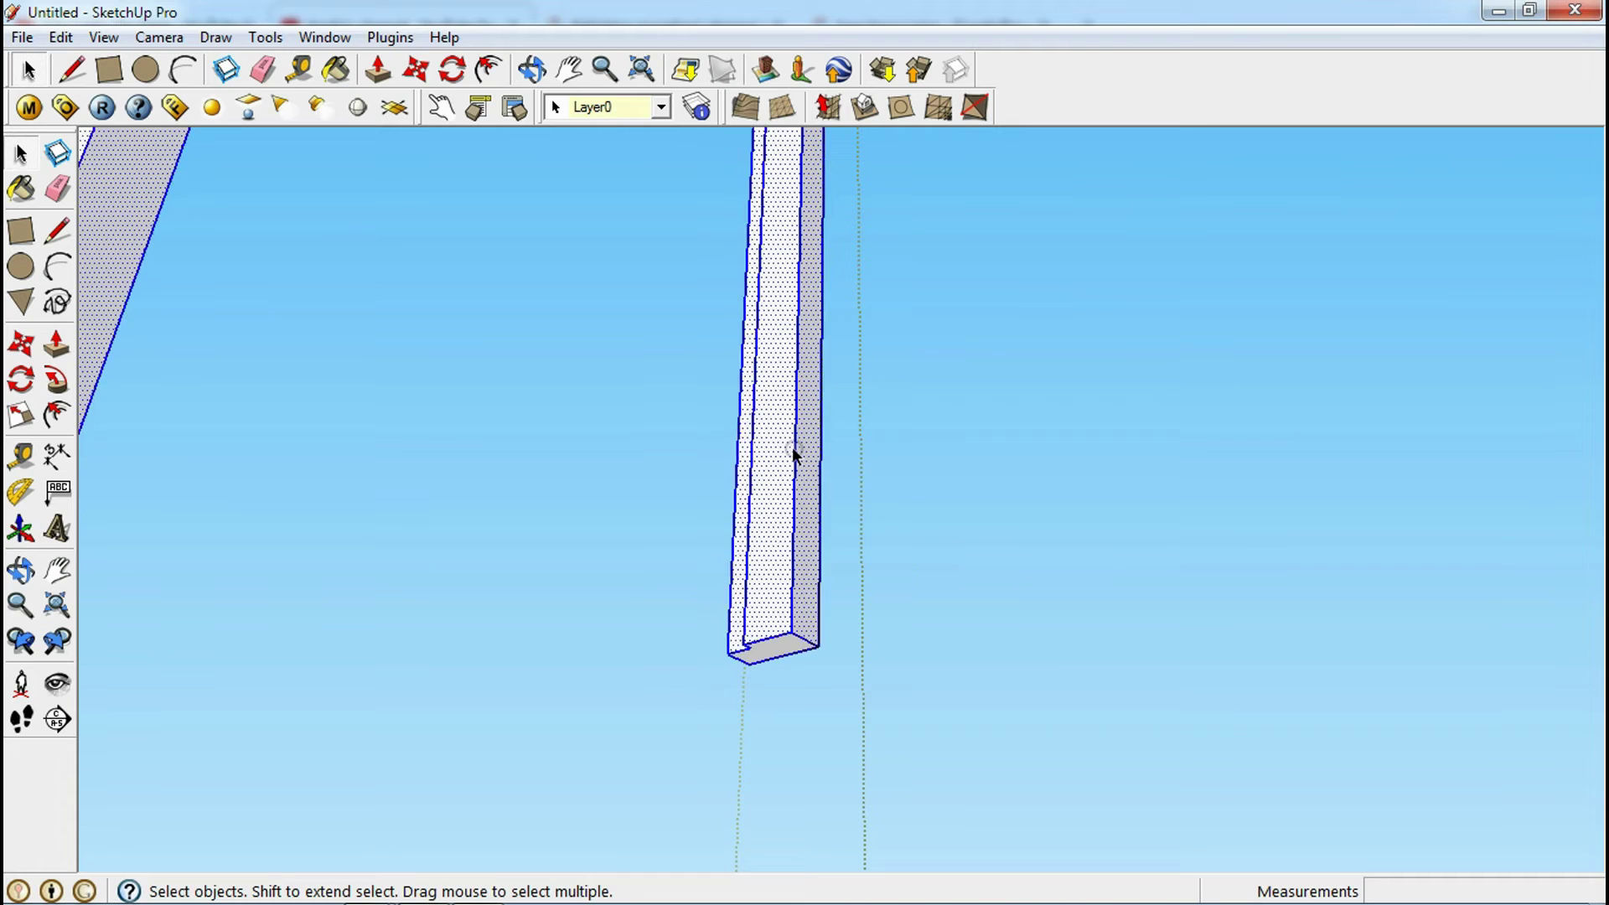
{"action": "key", "text": "Delete"}
{"action": "left_click", "coordinate": [949, 610]}
Explode the outer door component that contains the grouped profile and vertical edge
{"action": "right_click", "coordinate": [787, 653]}
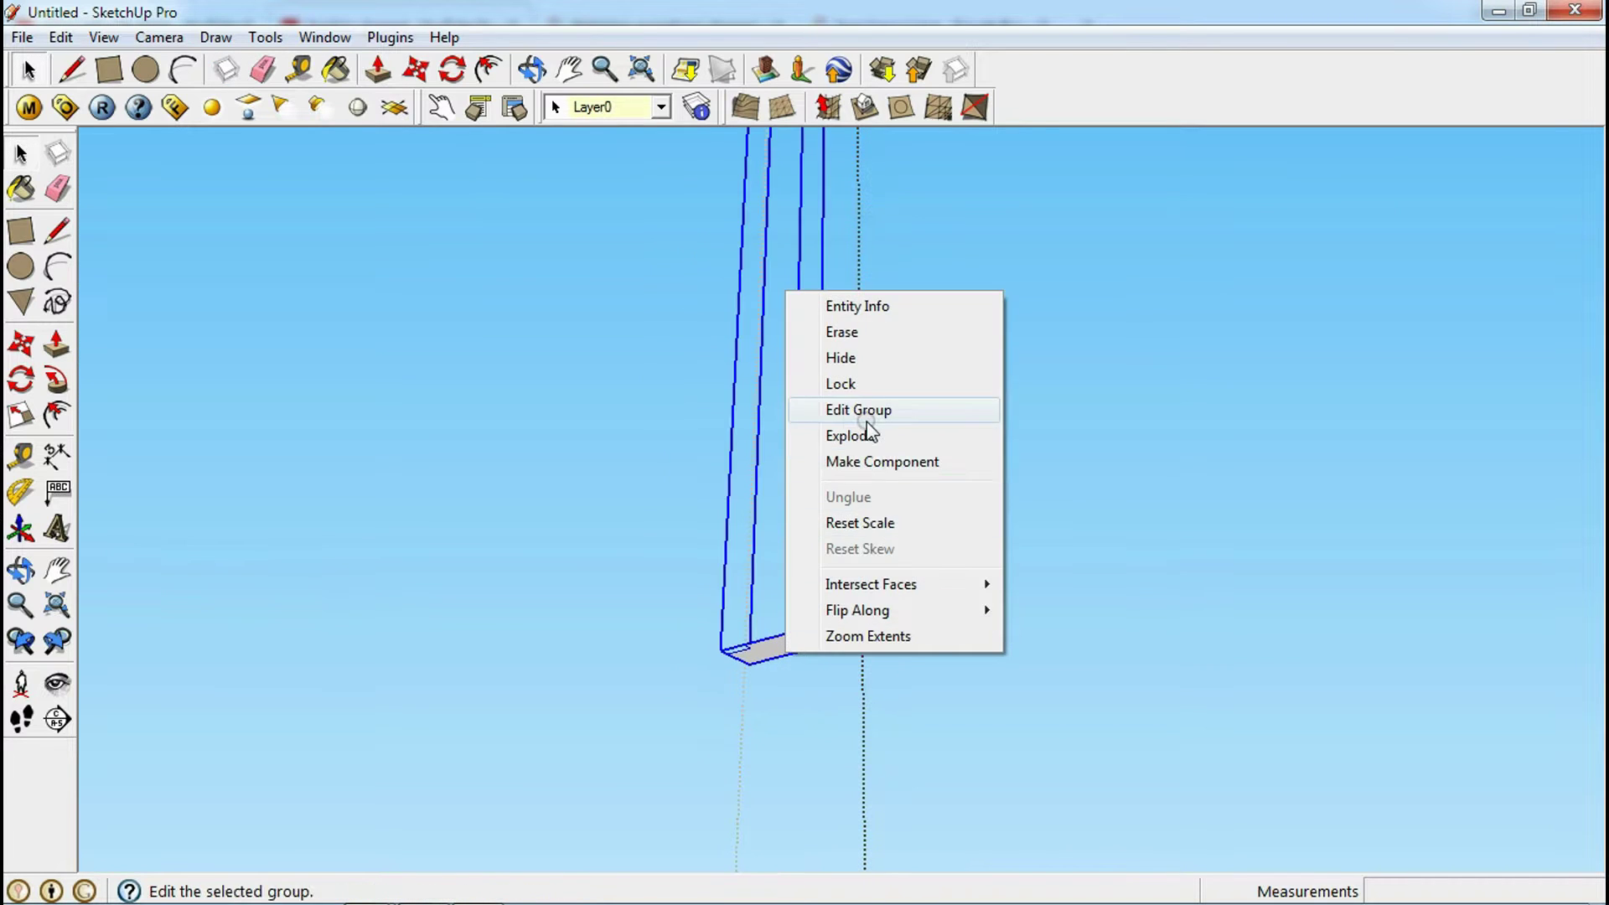
{"action": "left_click", "coordinate": [838, 412]}
{"action": "scroll", "coordinate": [821, 641], "scroll_direction": "down", "scroll_amount": 1}
{"action": "middle_click_drag", "start_coordinate": [822, 637], "coordinate": [836, 248]}
{"action": "left_click", "coordinate": [819, 258]}
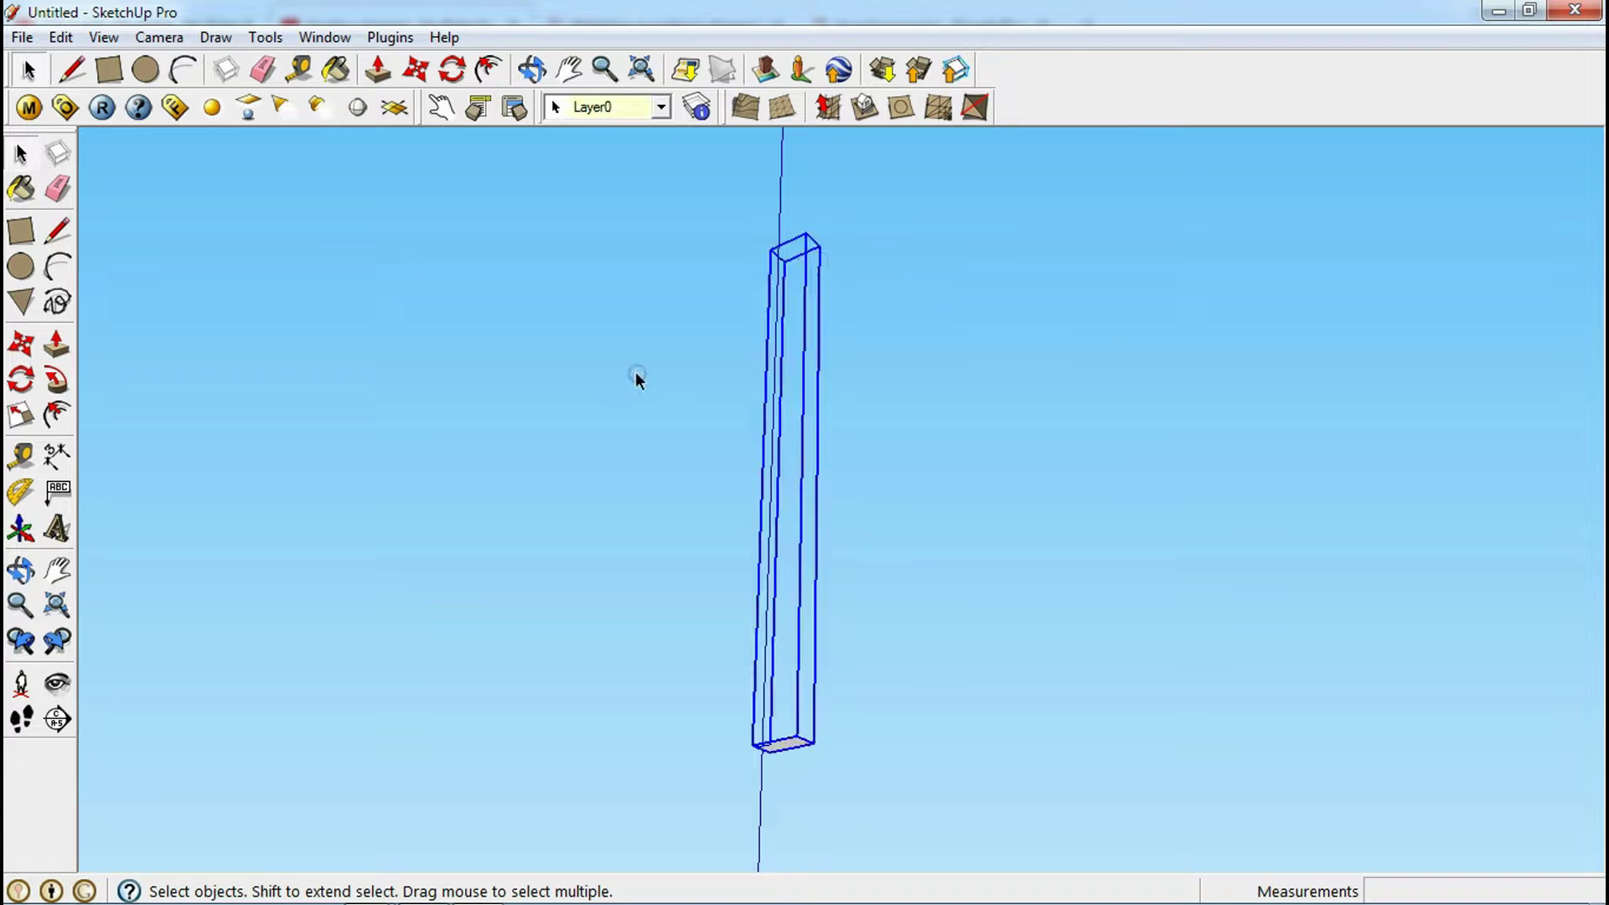
{"action": "left_click", "coordinate": [802, 312]}
{"action": "right_click", "coordinate": [753, 751]}
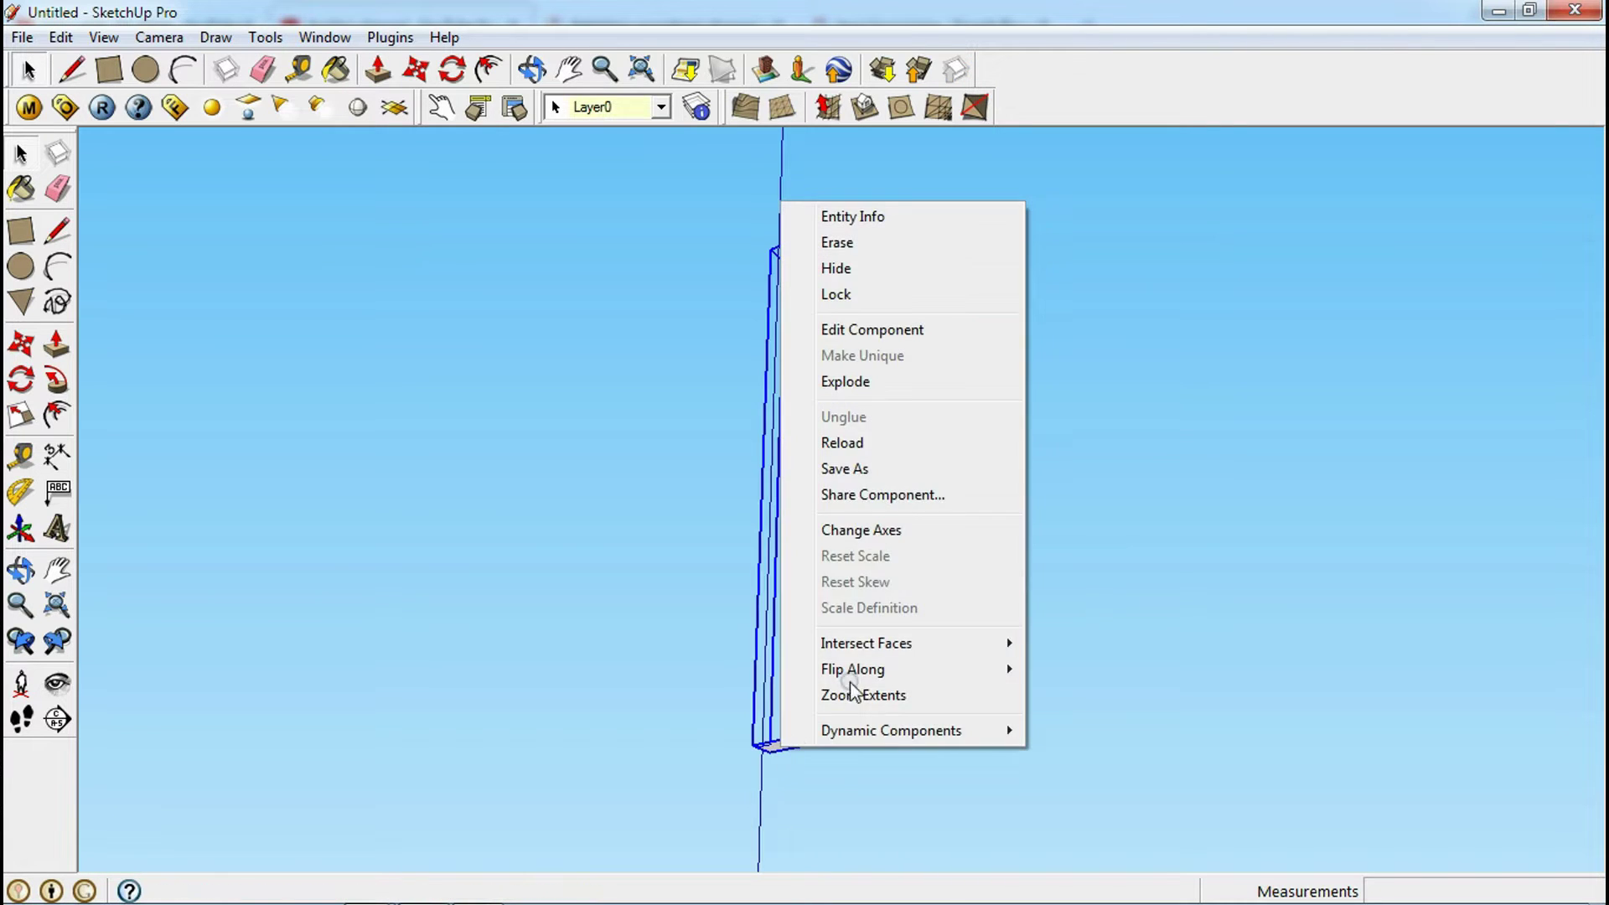
{"action": "left_click", "coordinate": [888, 378]}
Explode the remaining nested containers until the profile face and vertical edge are loose geometry
{"action": "left_click", "coordinate": [802, 714]}
{"action": "left_click", "coordinate": [784, 745]}
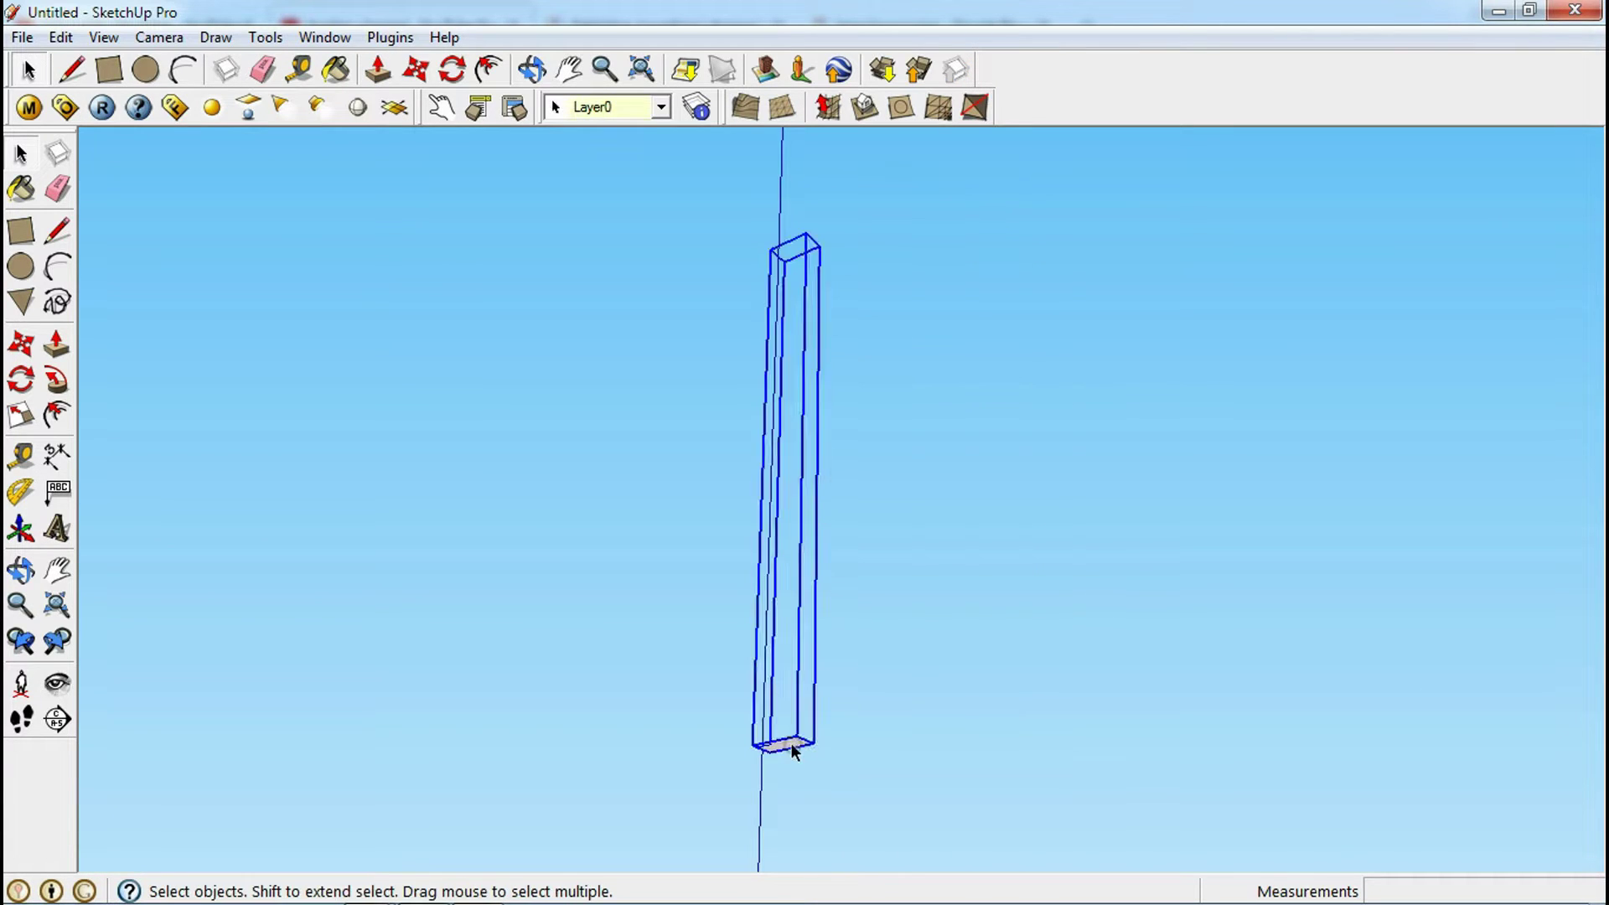
{"action": "right_click", "coordinate": [821, 744]}
{"action": "left_click", "coordinate": [878, 526]}
{"action": "left_click", "coordinate": [803, 735]}
{"action": "left_click", "coordinate": [803, 741]}
{"action": "right_click", "coordinate": [821, 746]}
{"action": "left_click", "coordinate": [867, 526]}
{"action": "right_click", "coordinate": [818, 744]}
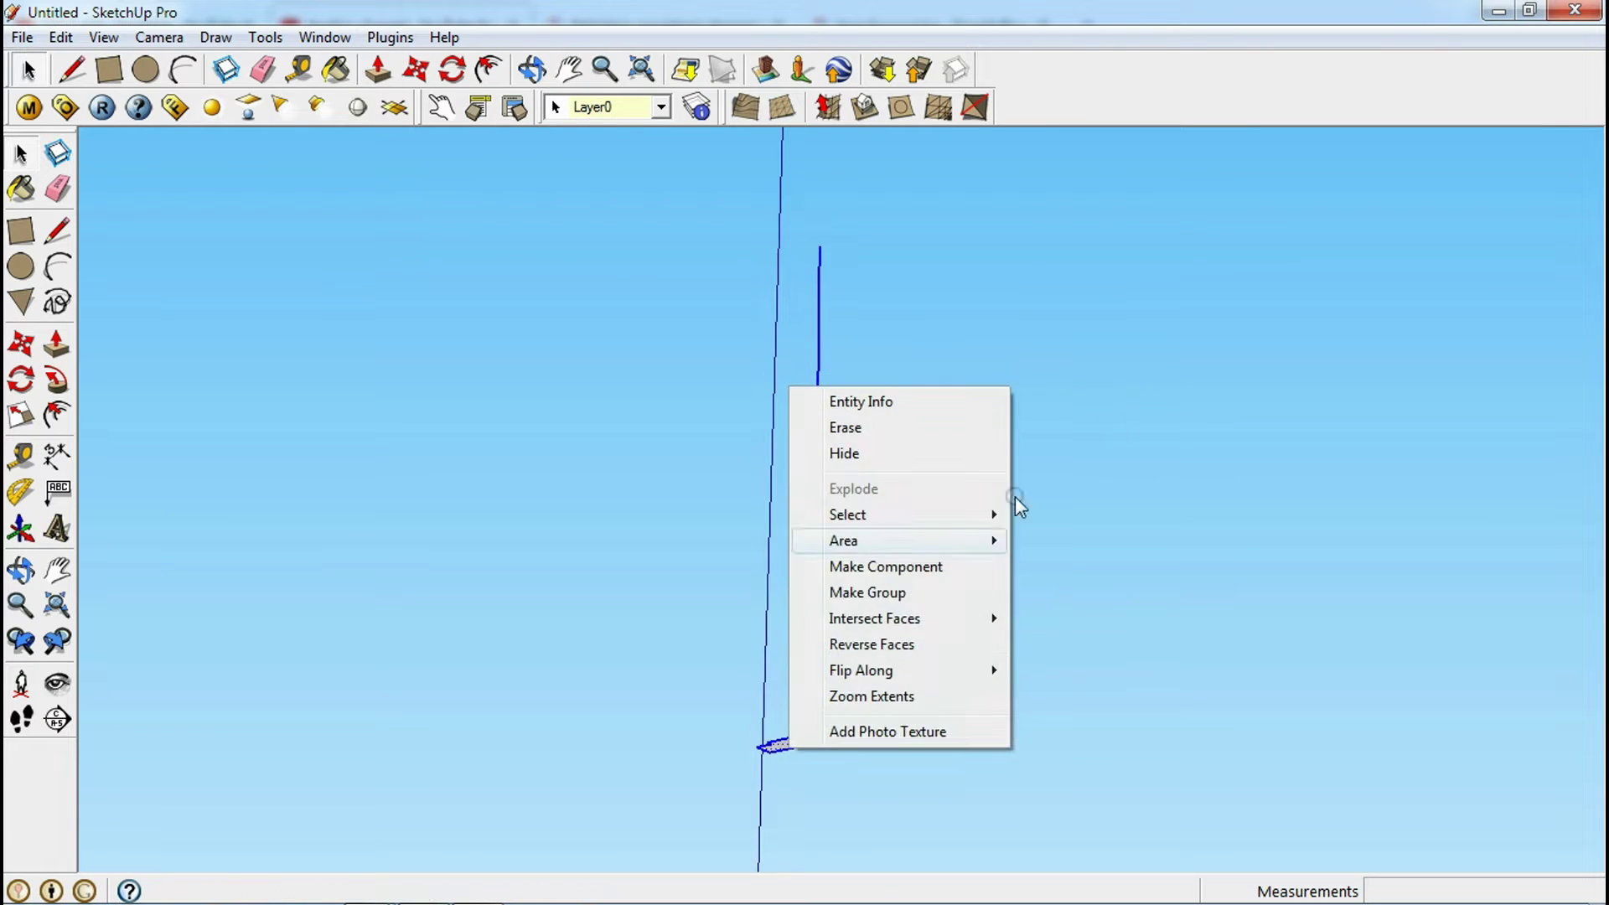
{"action": "left_click", "coordinate": [1043, 452]}
Draw a 0.5 m line along the red axis from the upper end of the vertical edge
{"action": "left_click", "coordinate": [83, 73]}
{"action": "scroll", "coordinate": [830, 234], "scroll_direction": "up", "scroll_amount": 3}
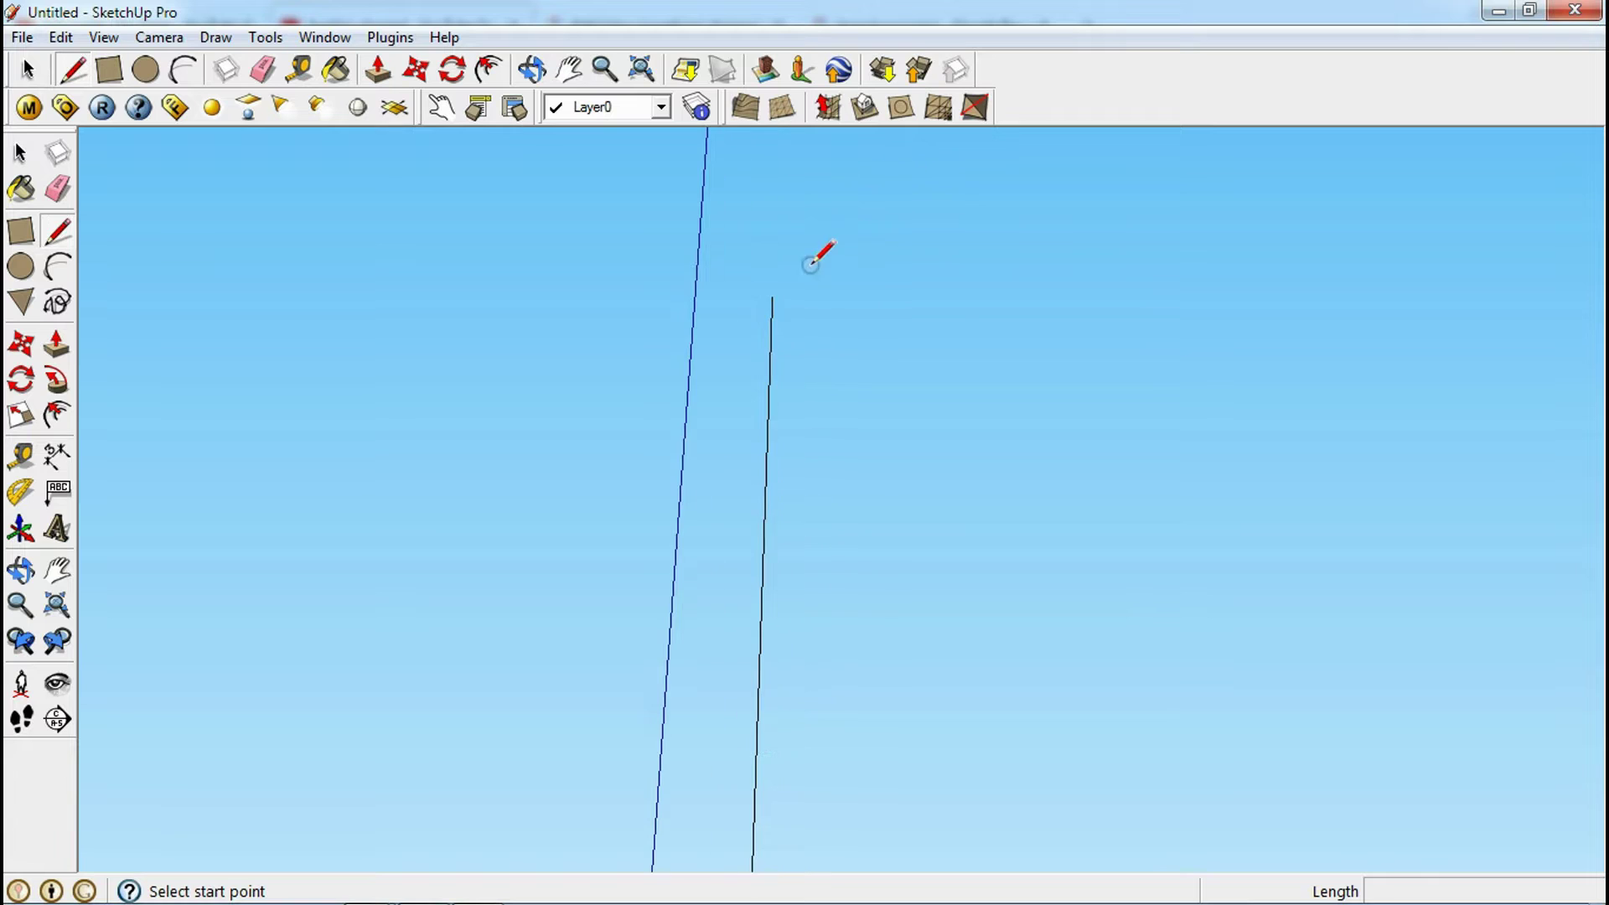
{"action": "left_click", "coordinate": [771, 296]}
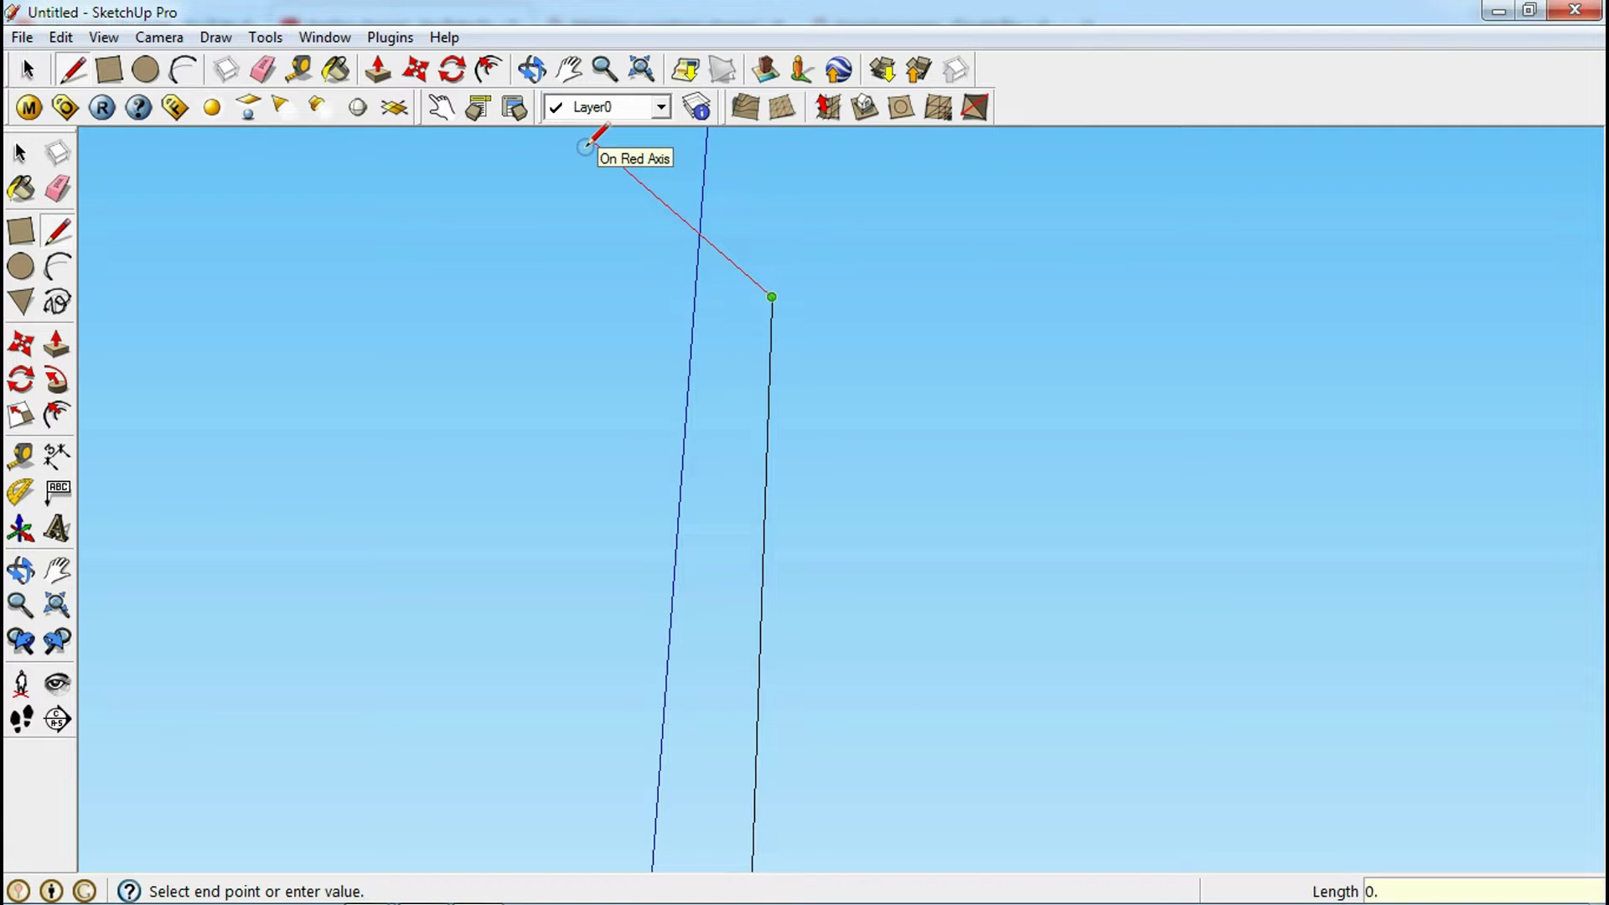
{"action": "type", "text": "0.5"}
{"action": "key", "text": "Return"}
Complete the rectangular path with a second vertical side, extended 0.1 m downward, and a lower line joined back up to the profile corner
{"action": "scroll", "coordinate": [590, 159], "scroll_direction": "down", "scroll_amount": 4}
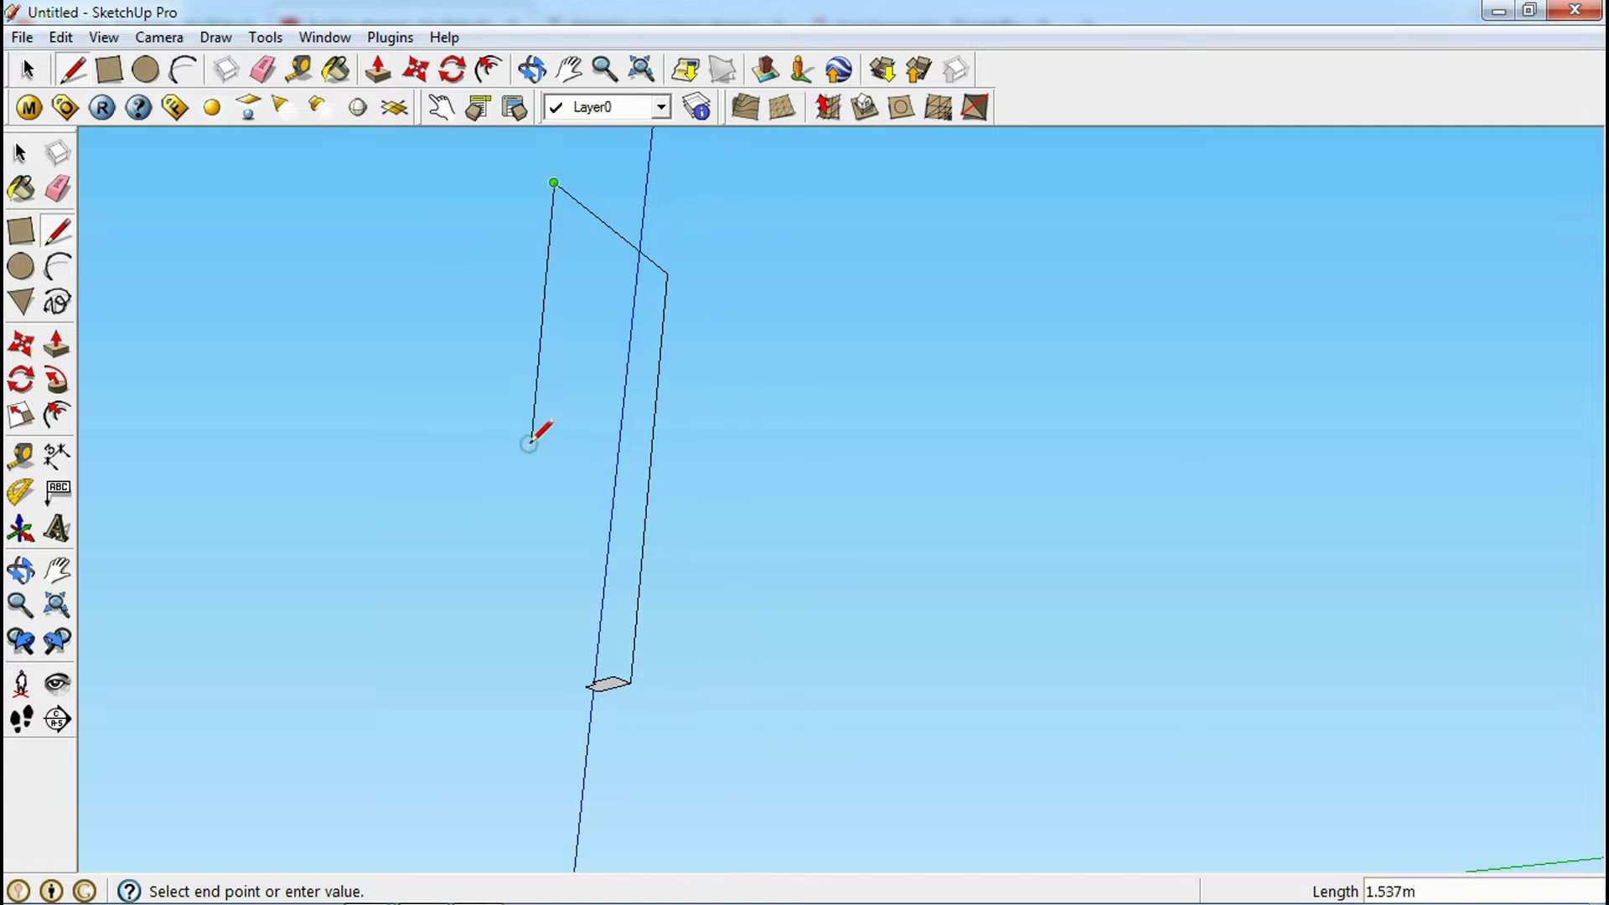
{"action": "left_click", "coordinate": [630, 685]}
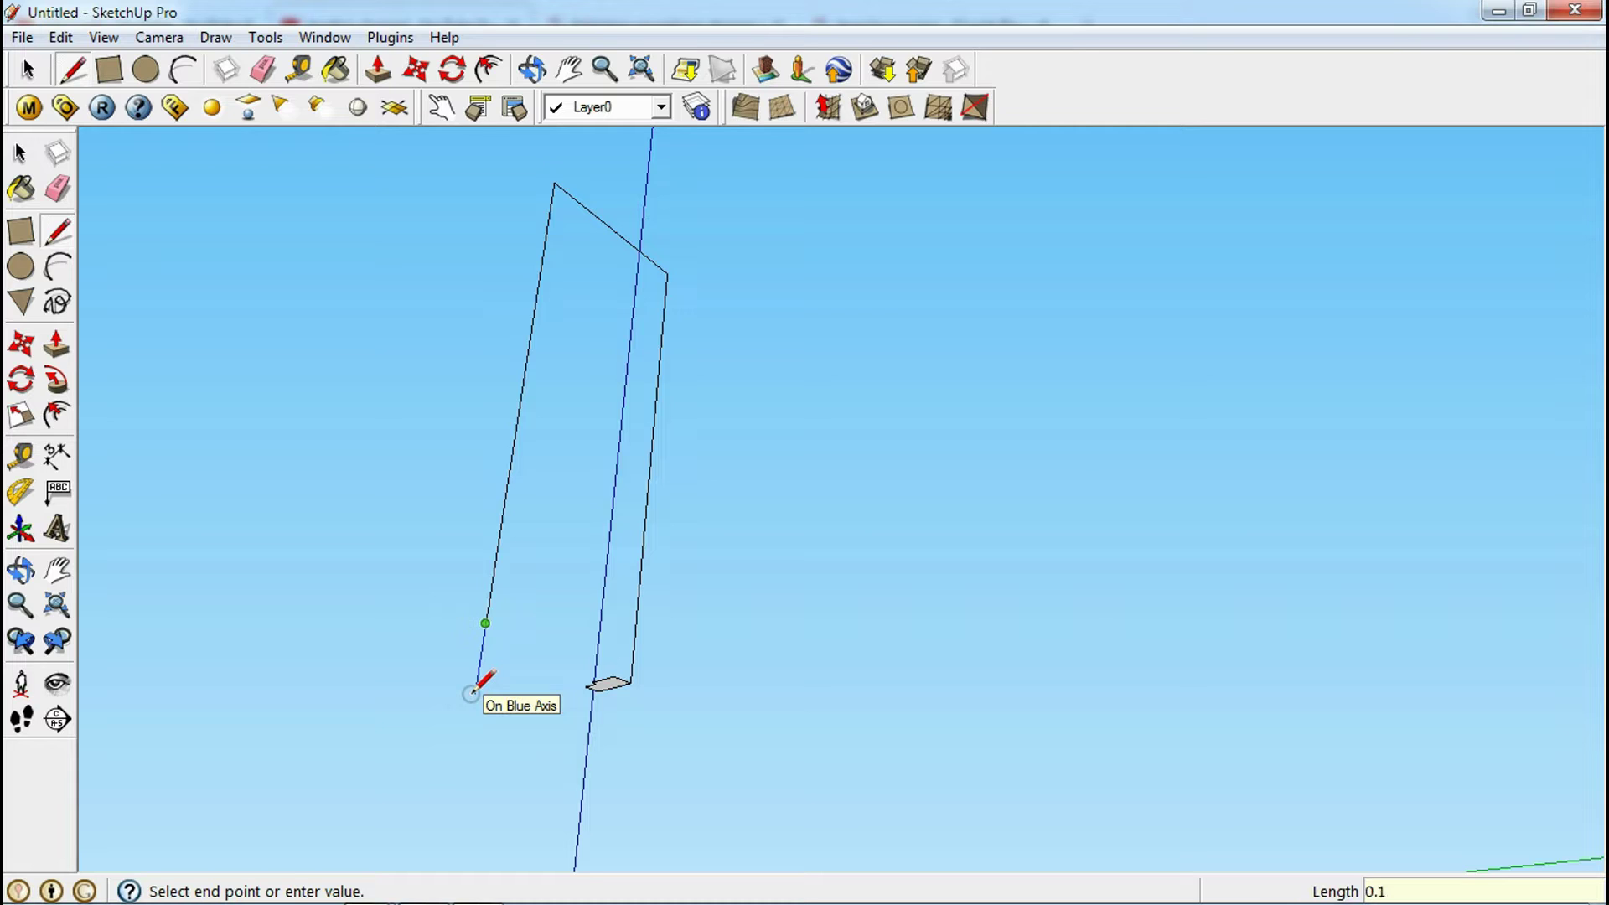
{"action": "scroll", "coordinate": [536, 687], "scroll_direction": "up", "scroll_amount": 2}
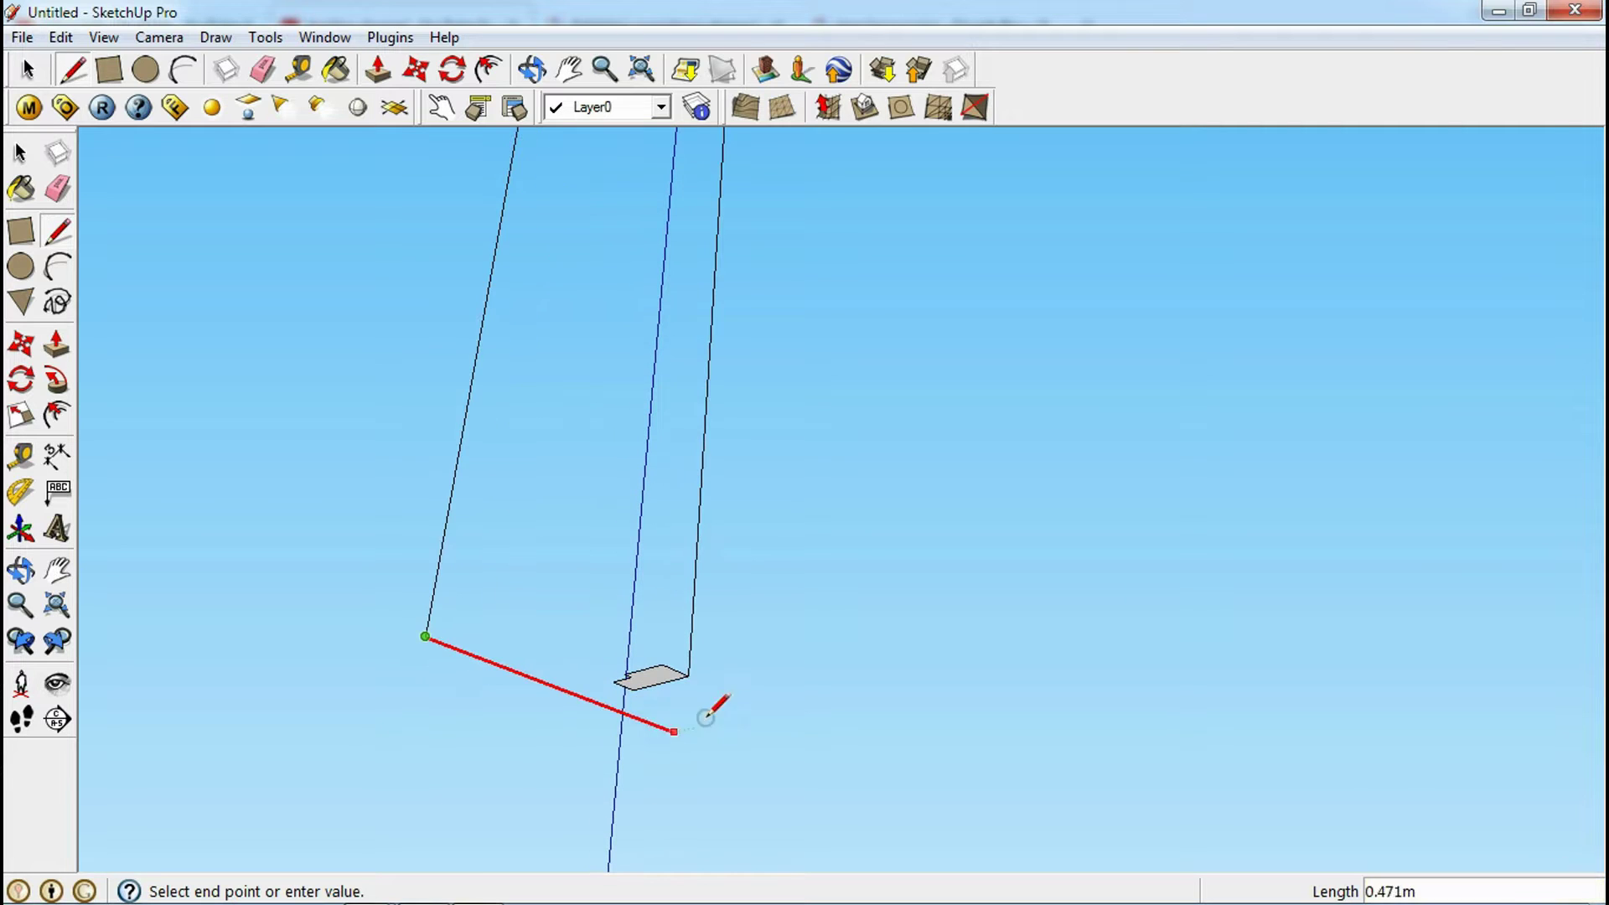
{"action": "left_click", "coordinate": [698, 683]}
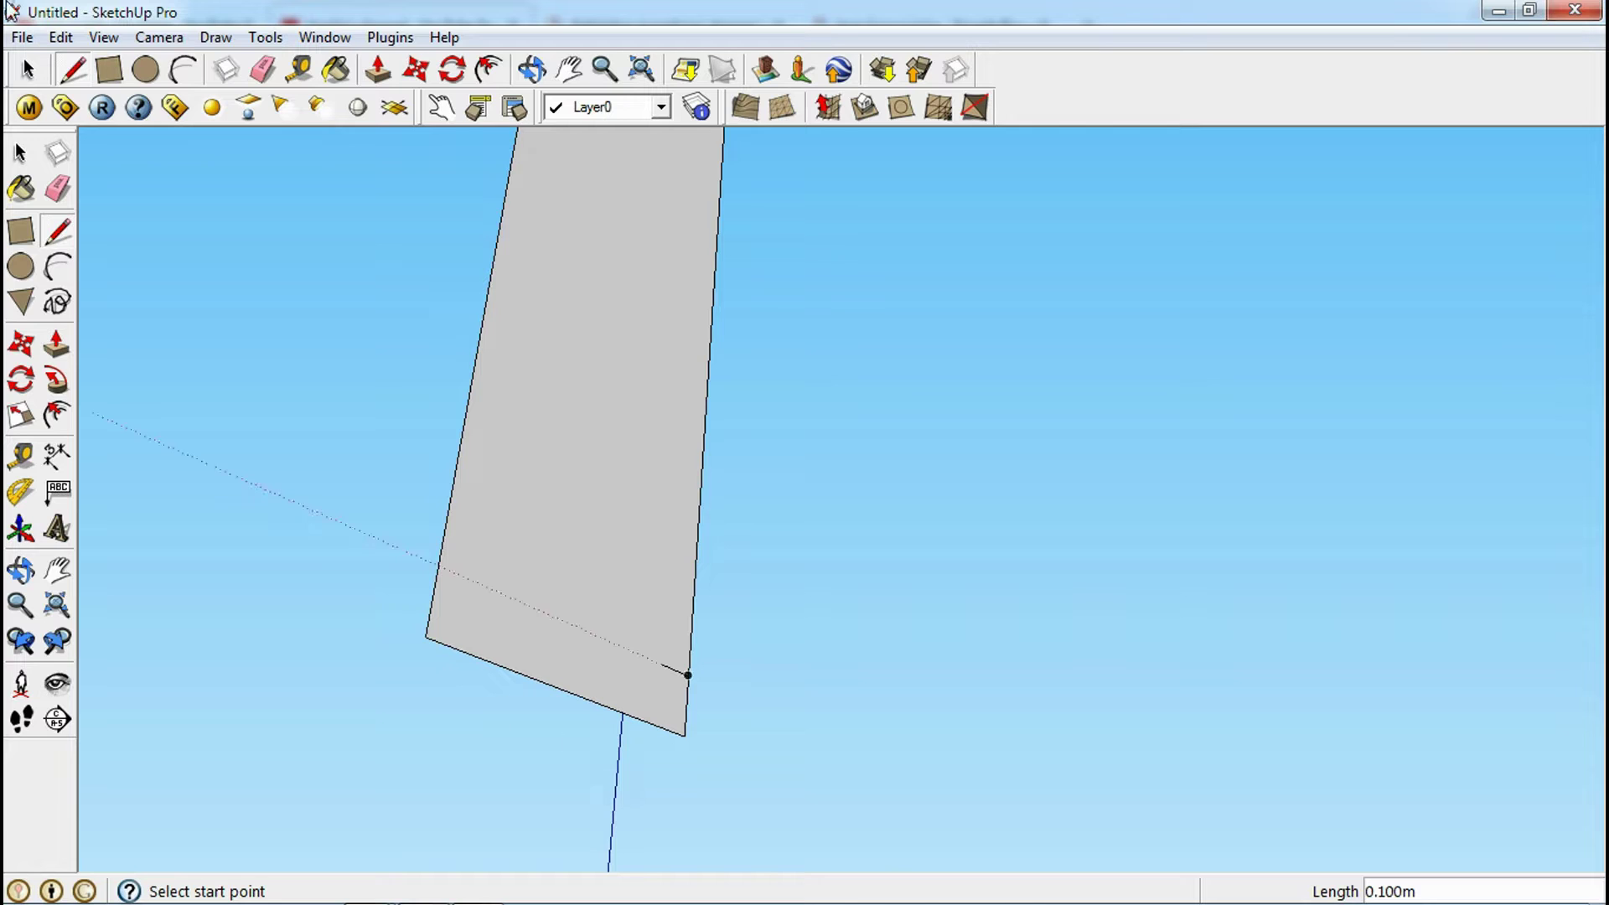
Delete the large face enclosed by the rectangular path, keeping its edges and the small profile face
{"action": "key", "text": "space"}
{"action": "left_click", "coordinate": [657, 490]}
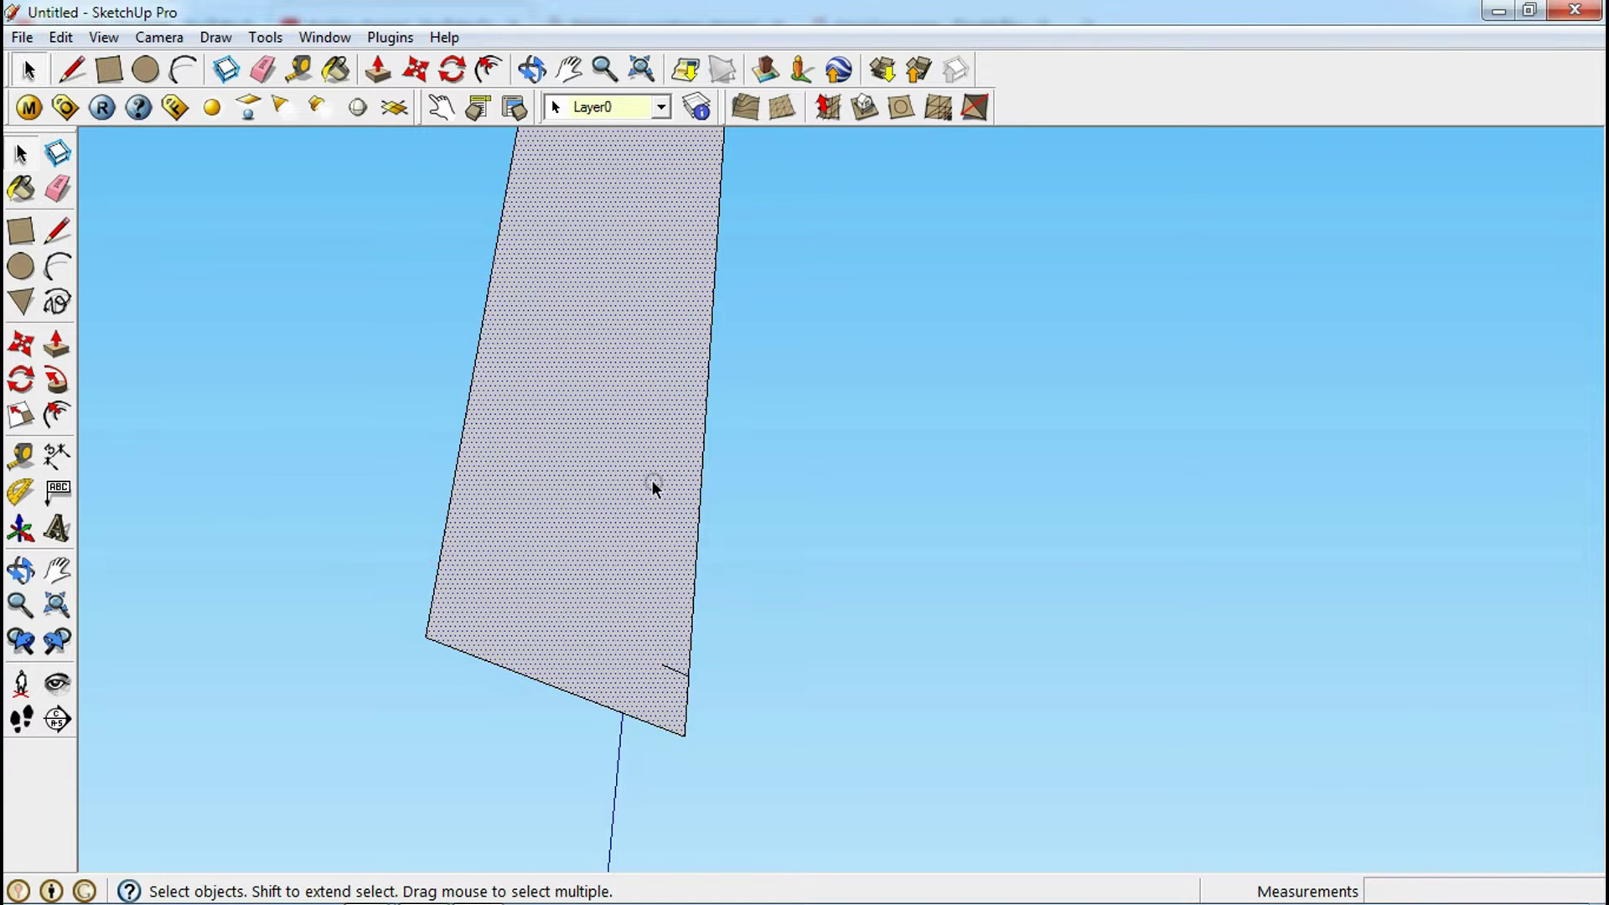
{"action": "key", "text": "Delete"}
Try to sweep the profile face along the rectangular path with Follow Me, and undo the sweep
{"action": "triple_click", "coordinate": [697, 553]}
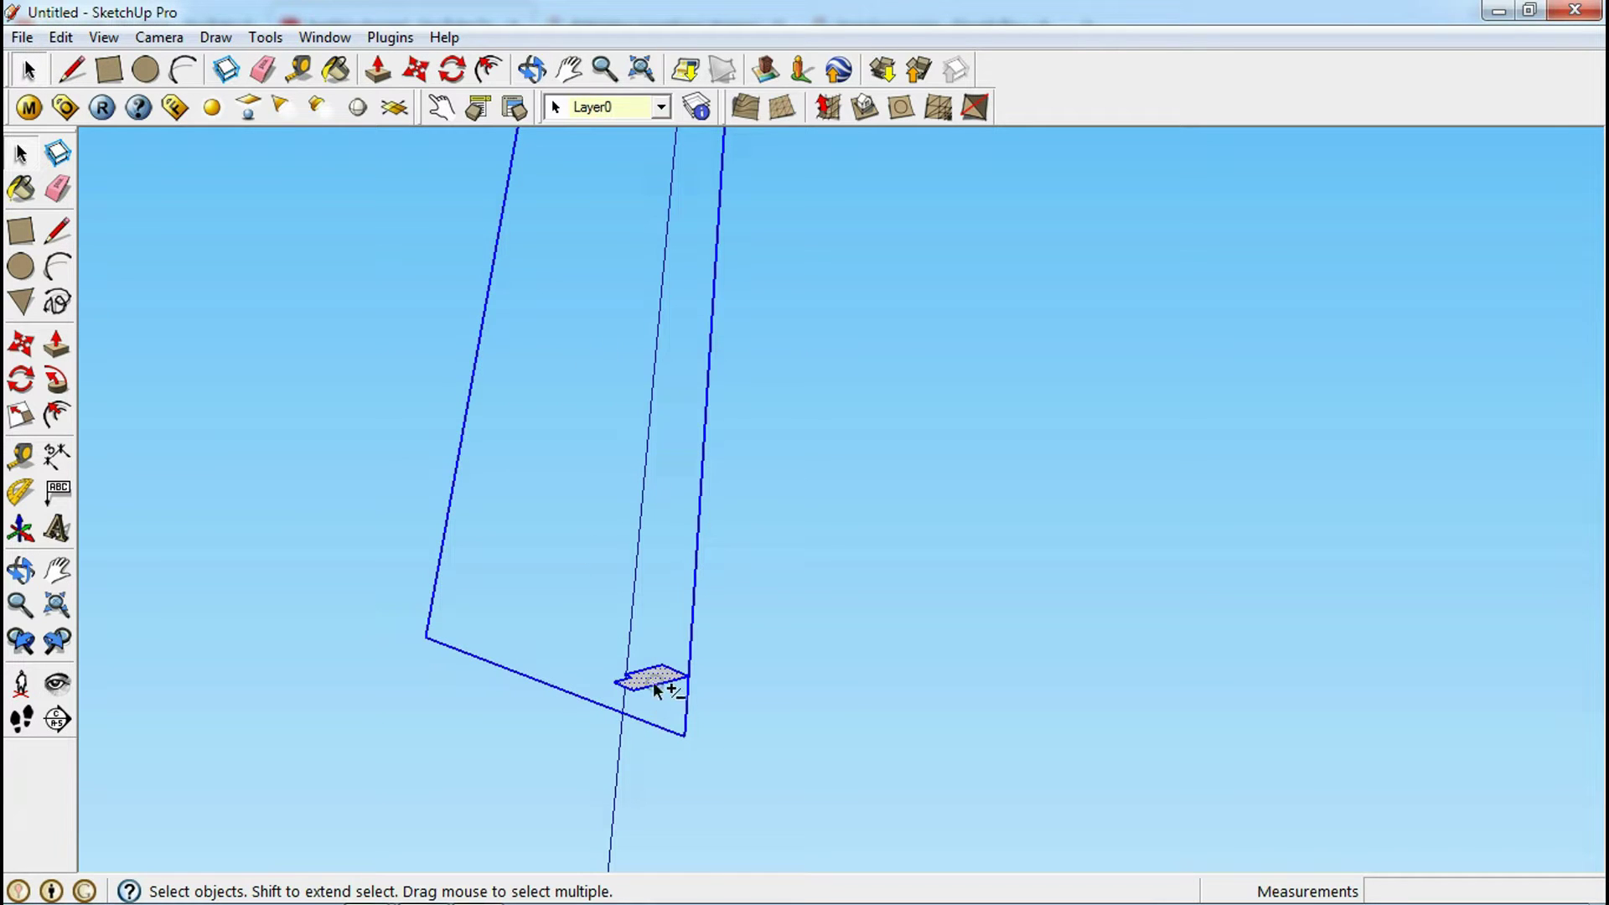
{"action": "left_click", "coordinate": [56, 343]}
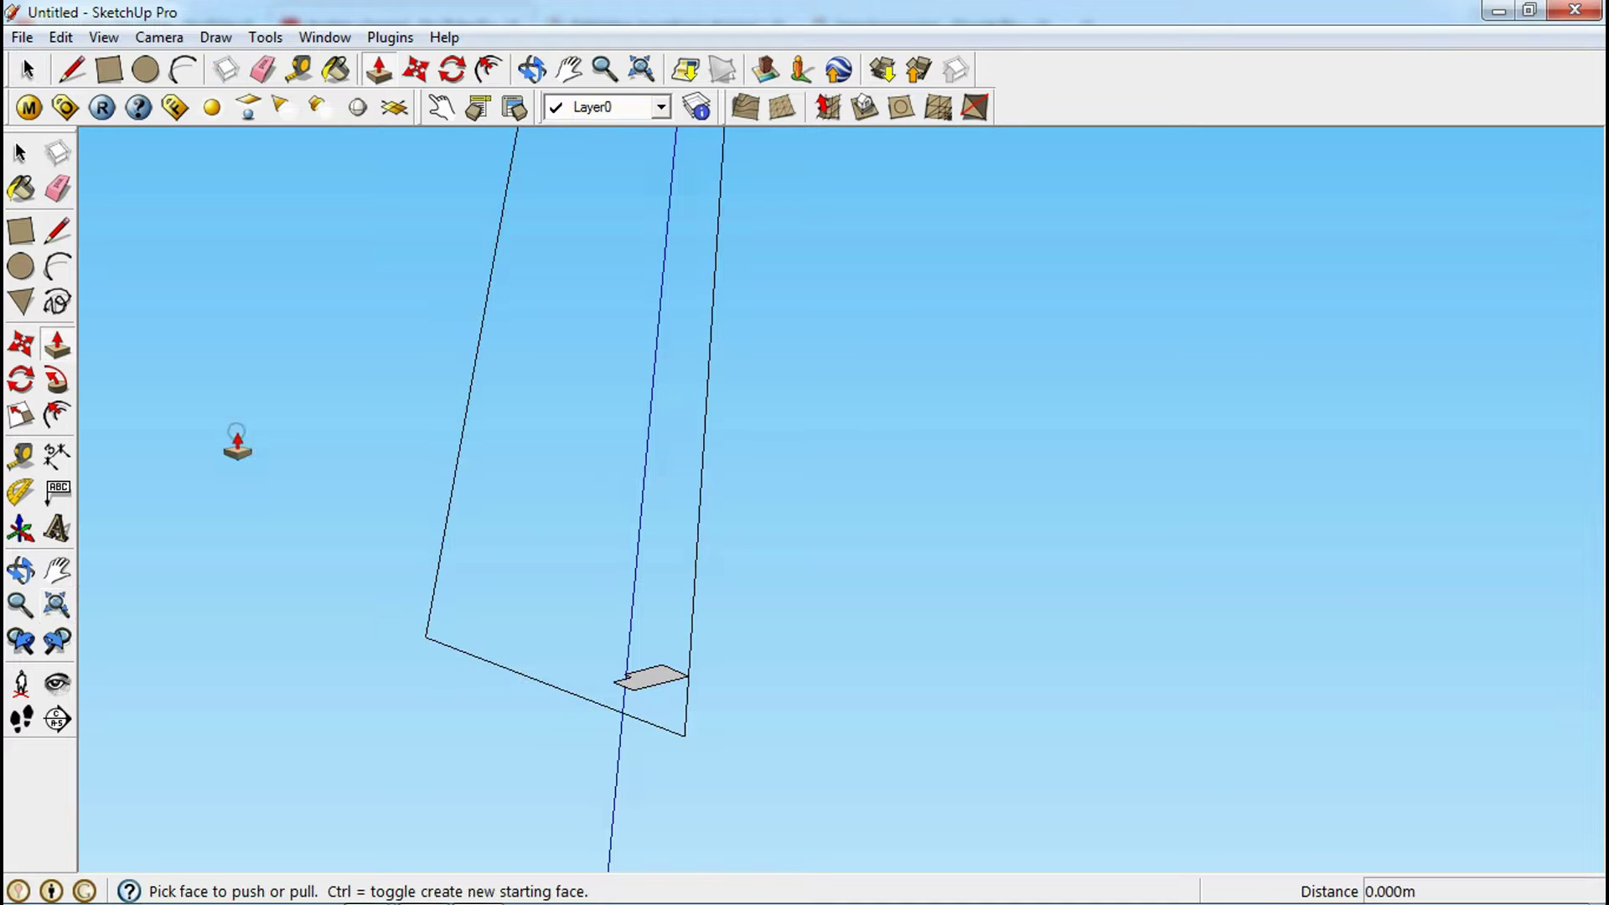
{"action": "left_click", "coordinate": [54, 379]}
{"action": "left_click", "coordinate": [641, 680]}
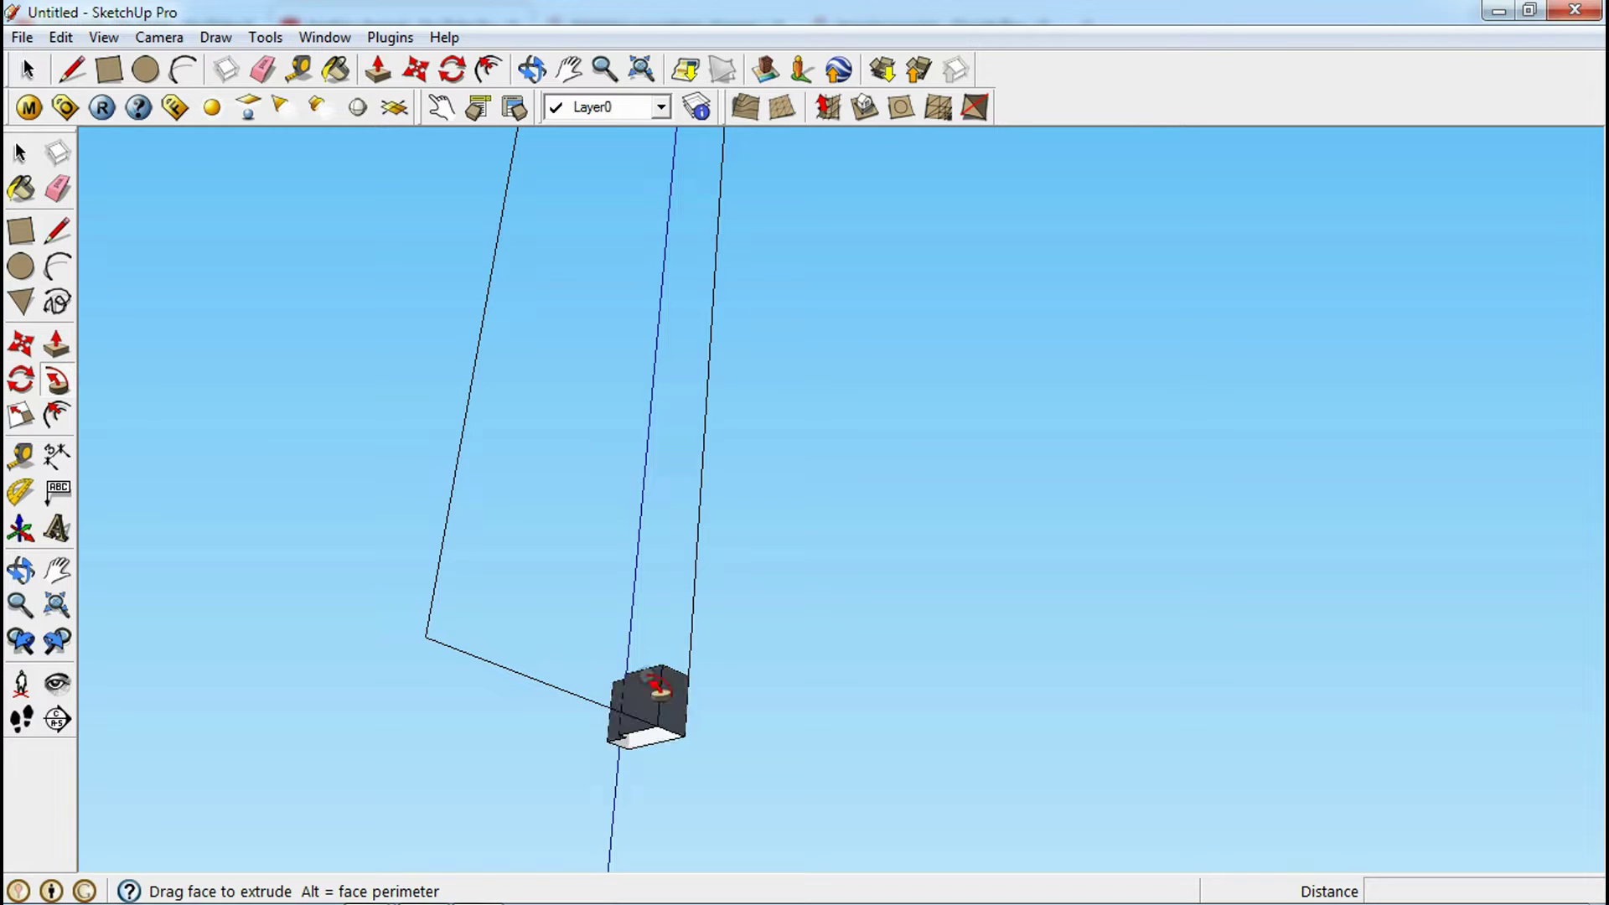
{"action": "left_click", "coordinate": [645, 677]}
{"action": "key", "text": "ctrl+z"}
Select only the rectangular edge loop as the path and sweep the profile face around it with Follow Me
{"action": "left_click", "coordinate": [28, 69]}
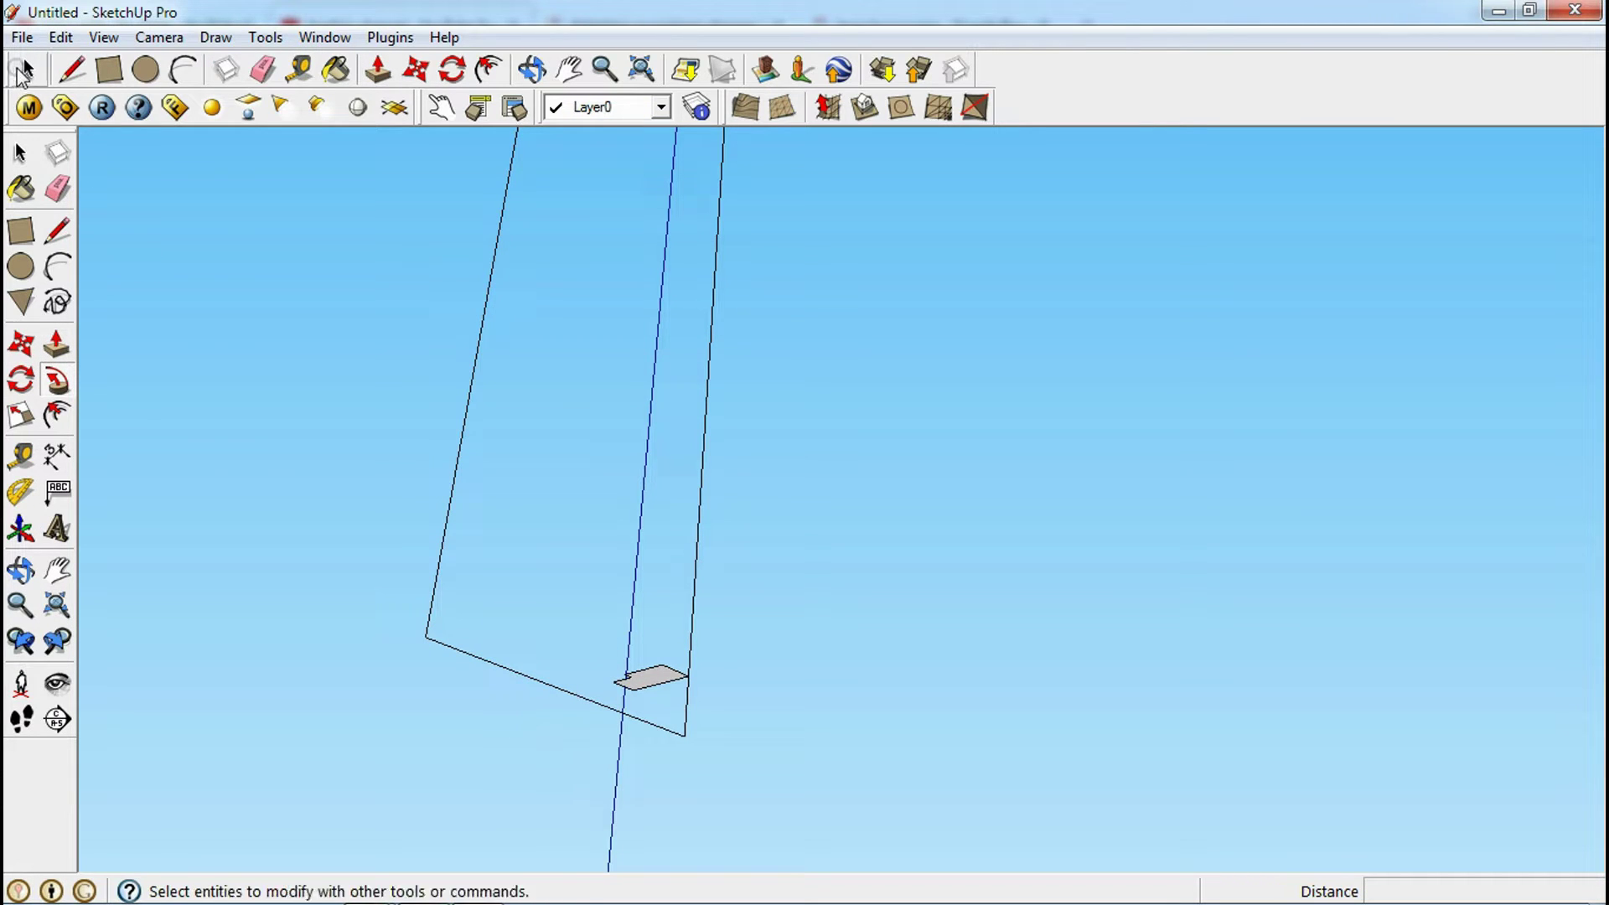
{"action": "left_click", "coordinate": [692, 587]}
{"action": "triple_click", "coordinate": [692, 587]}
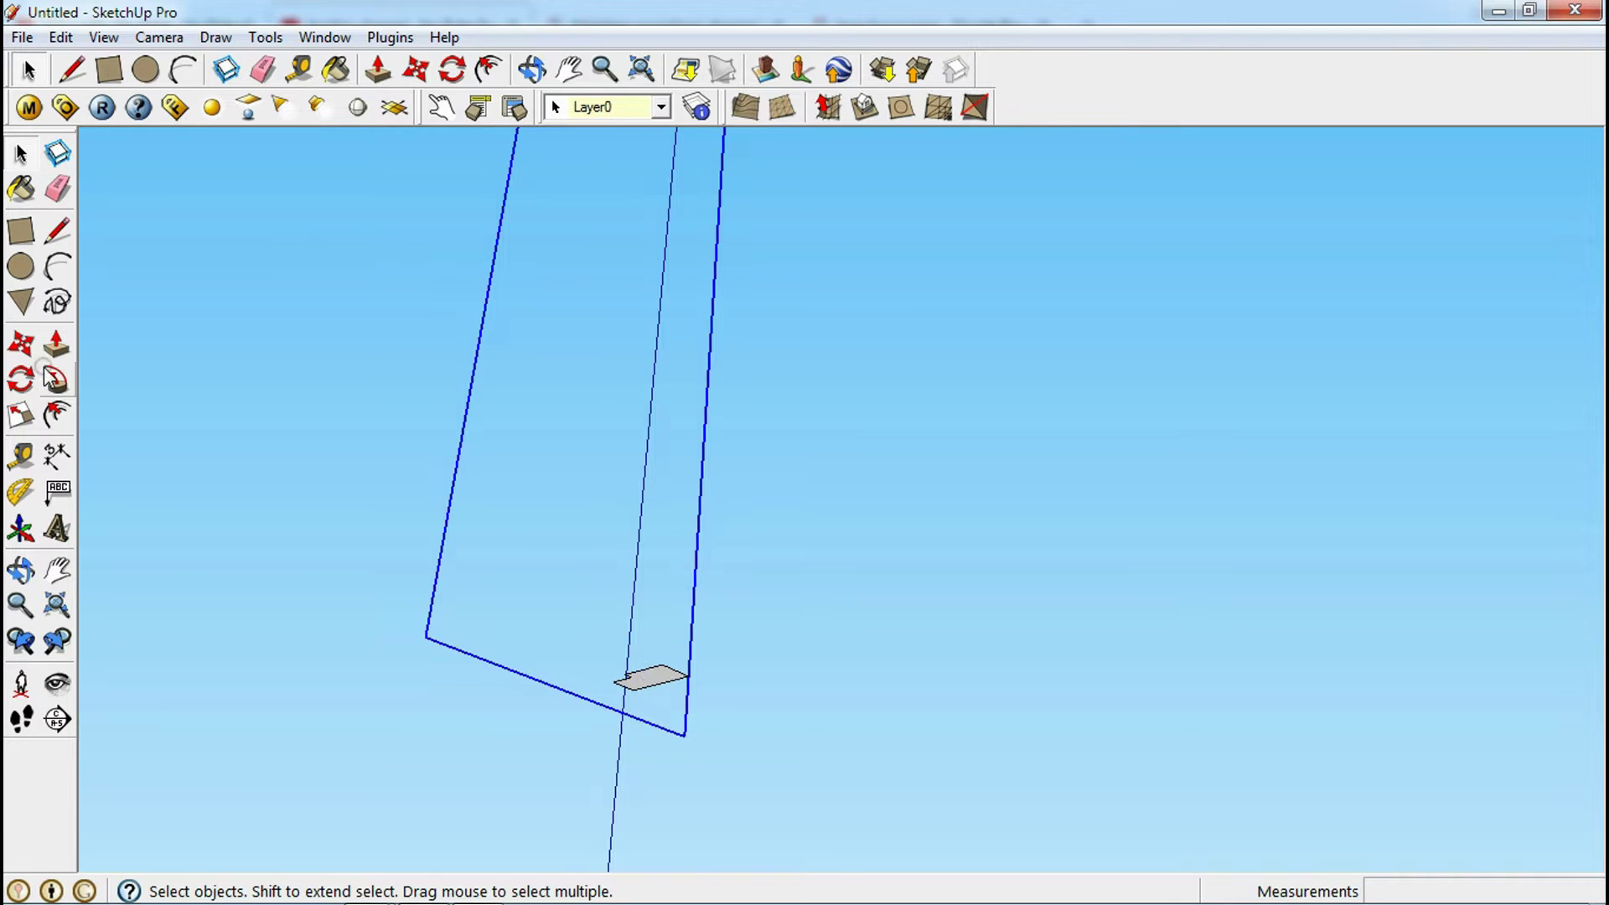
{"action": "left_click", "coordinate": [54, 380]}
{"action": "left_click", "coordinate": [653, 683]}
{"action": "left_click", "coordinate": [25, 72]}
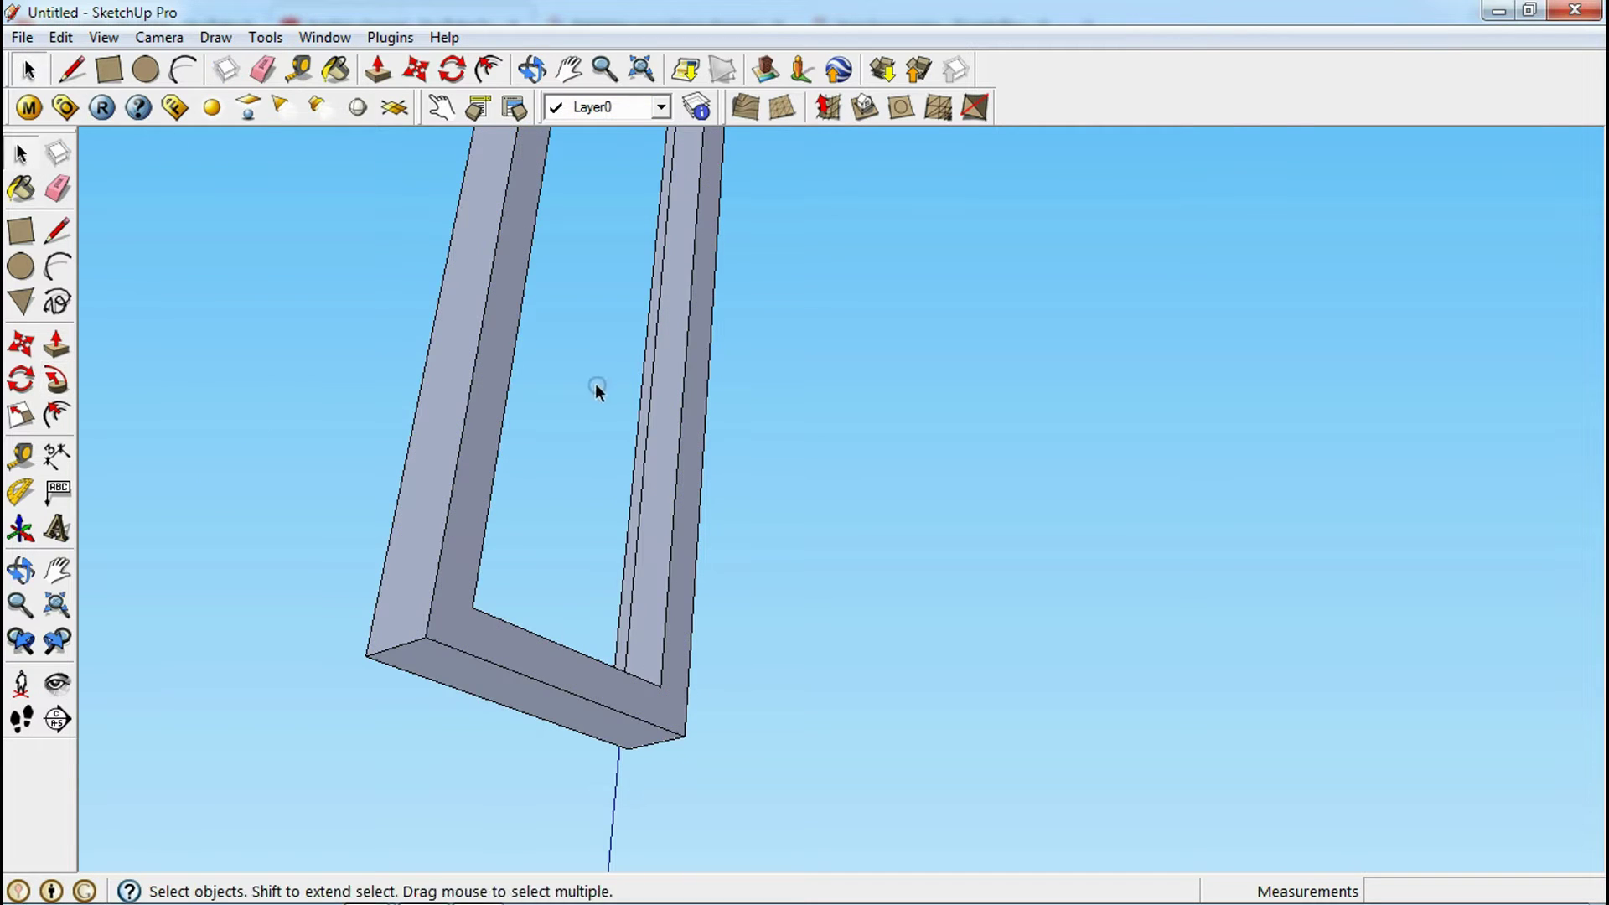
Reverse all faces of the swept frame and make the whole frame a group
{"action": "triple_click", "coordinate": [670, 439]}
{"action": "right_click", "coordinate": [670, 439]}
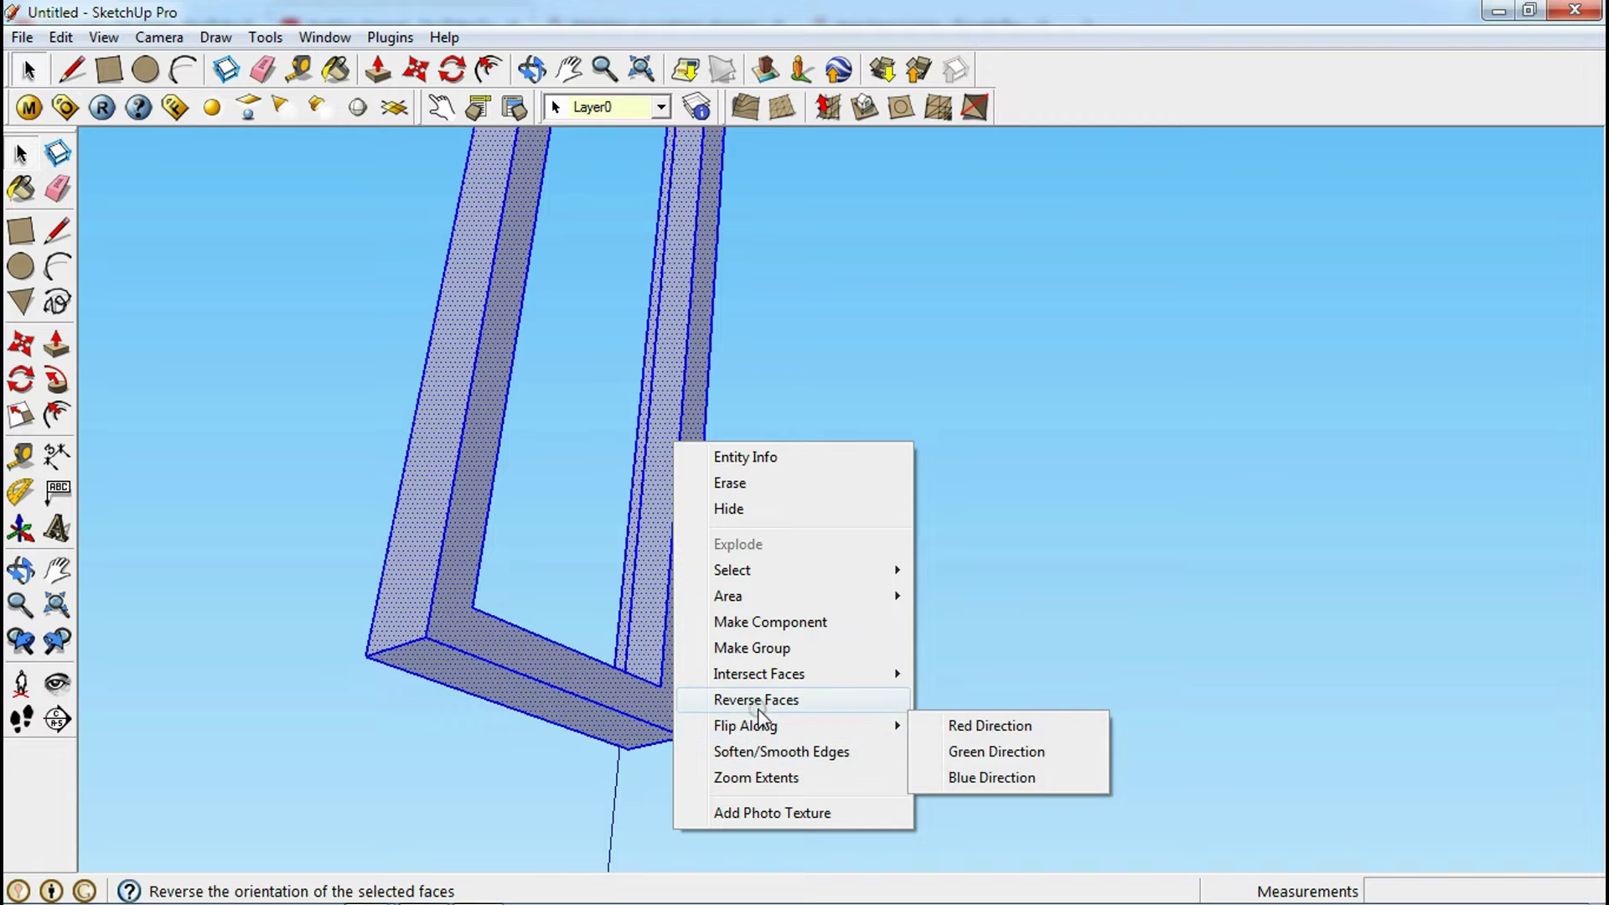
{"action": "left_click", "coordinate": [711, 699]}
{"action": "right_click", "coordinate": [672, 605]}
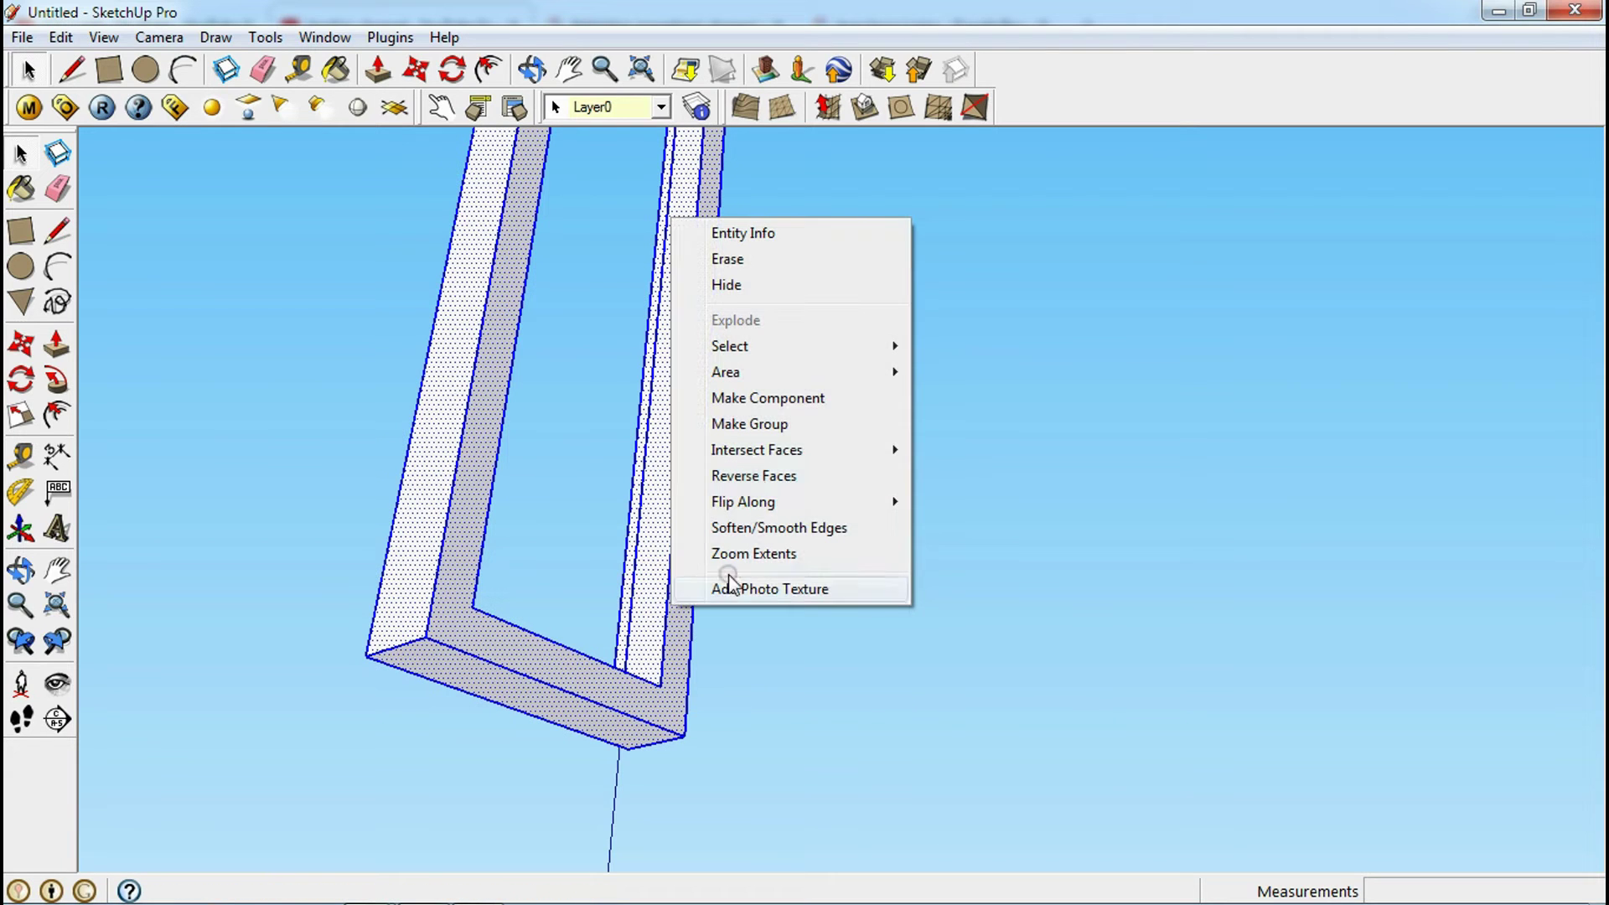
{"action": "left_click", "coordinate": [749, 424]}
Draw a rectangle of about 0.404 by 1.404 m filling the frame's front opening
{"action": "left_click", "coordinate": [533, 70]}
{"action": "left_click_drag", "start_coordinate": [922, 503], "coordinate": [897, 183]}
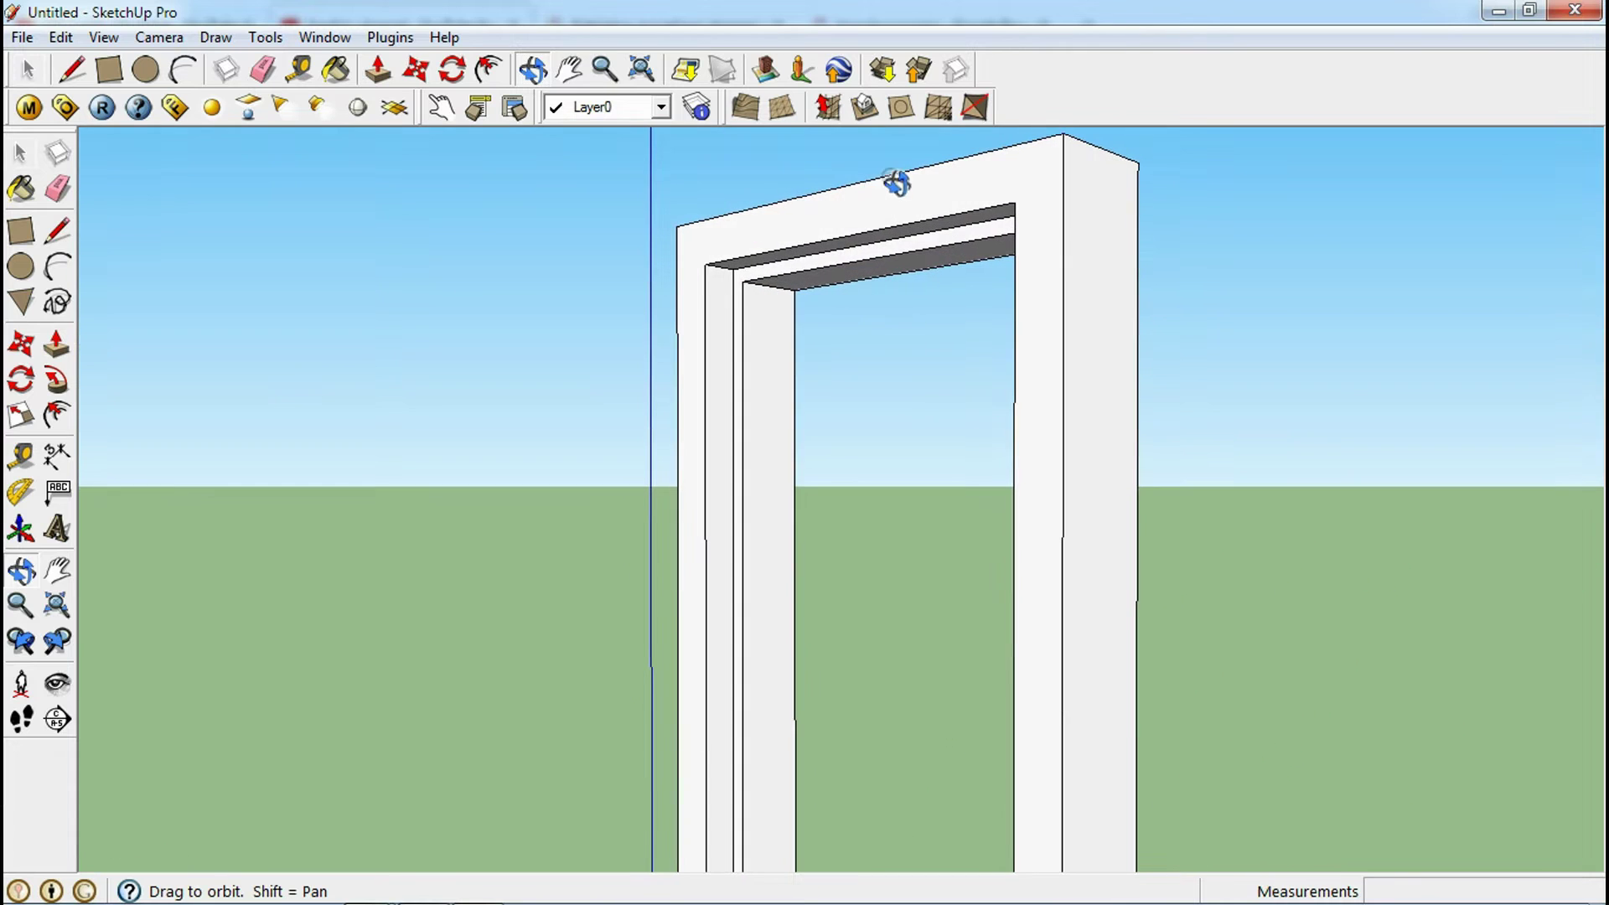
{"action": "left_click", "coordinate": [109, 70]}
{"action": "left_click", "coordinate": [706, 264]}
{"action": "scroll", "coordinate": [773, 186], "scroll_direction": "down", "scroll_amount": 5}
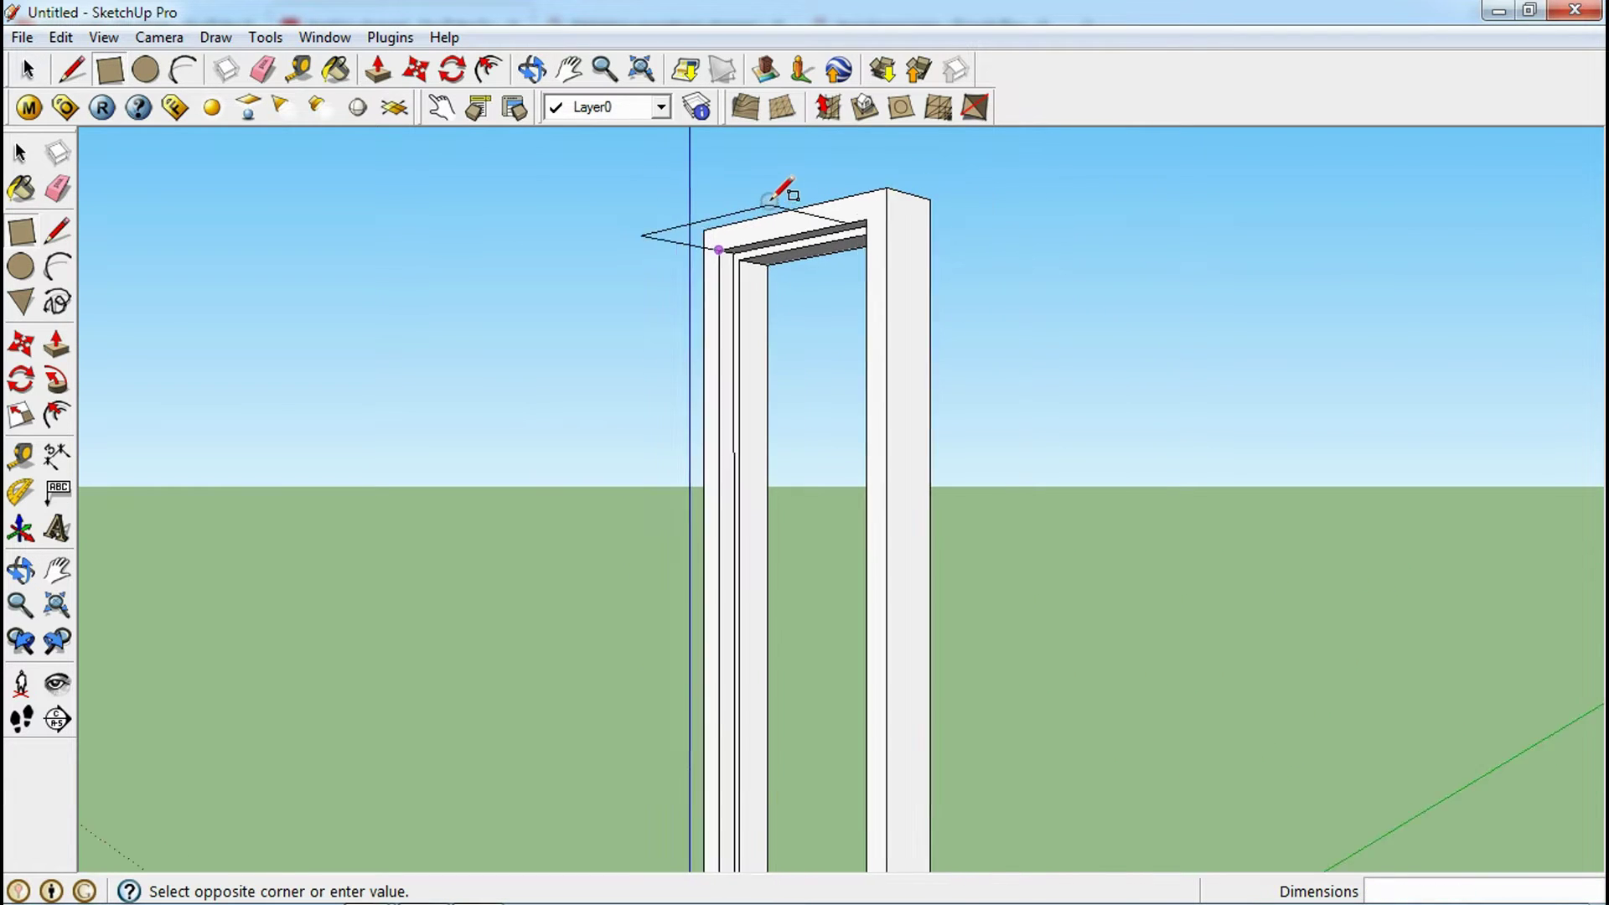
{"action": "left_click", "coordinate": [842, 809]}
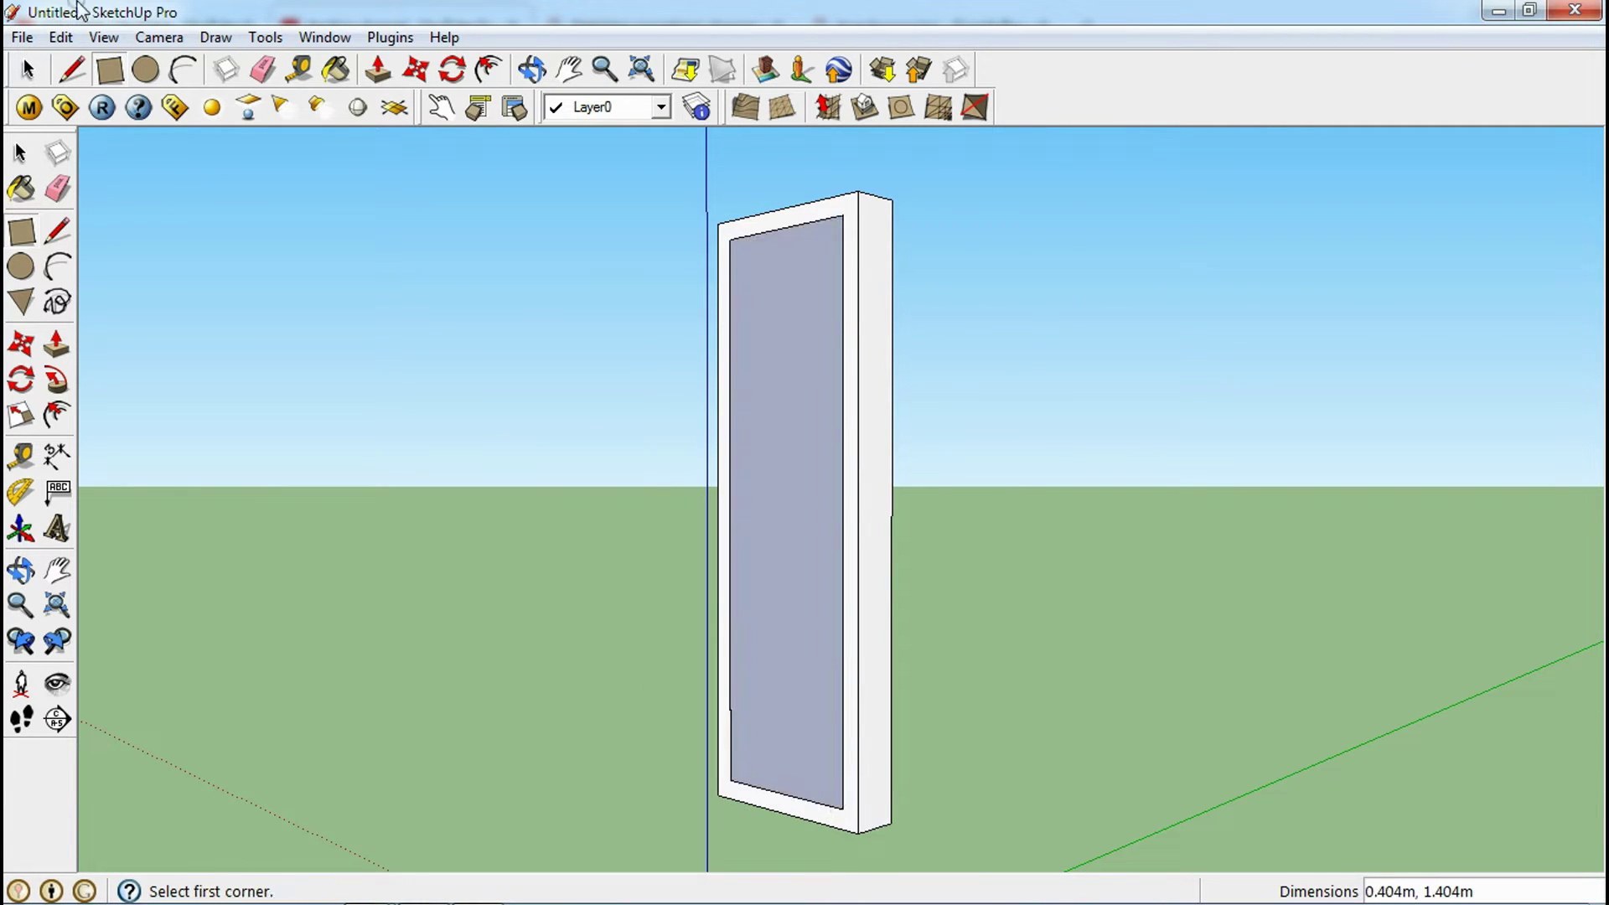
Offset the opening rectangle slightly inward and delete the outer rectangle with its thin border strip, keeping the inner face
{"action": "key", "text": "space"}
{"action": "left_click", "coordinate": [489, 71]}
{"action": "scroll", "coordinate": [783, 240], "scroll_direction": "up", "scroll_amount": 6}
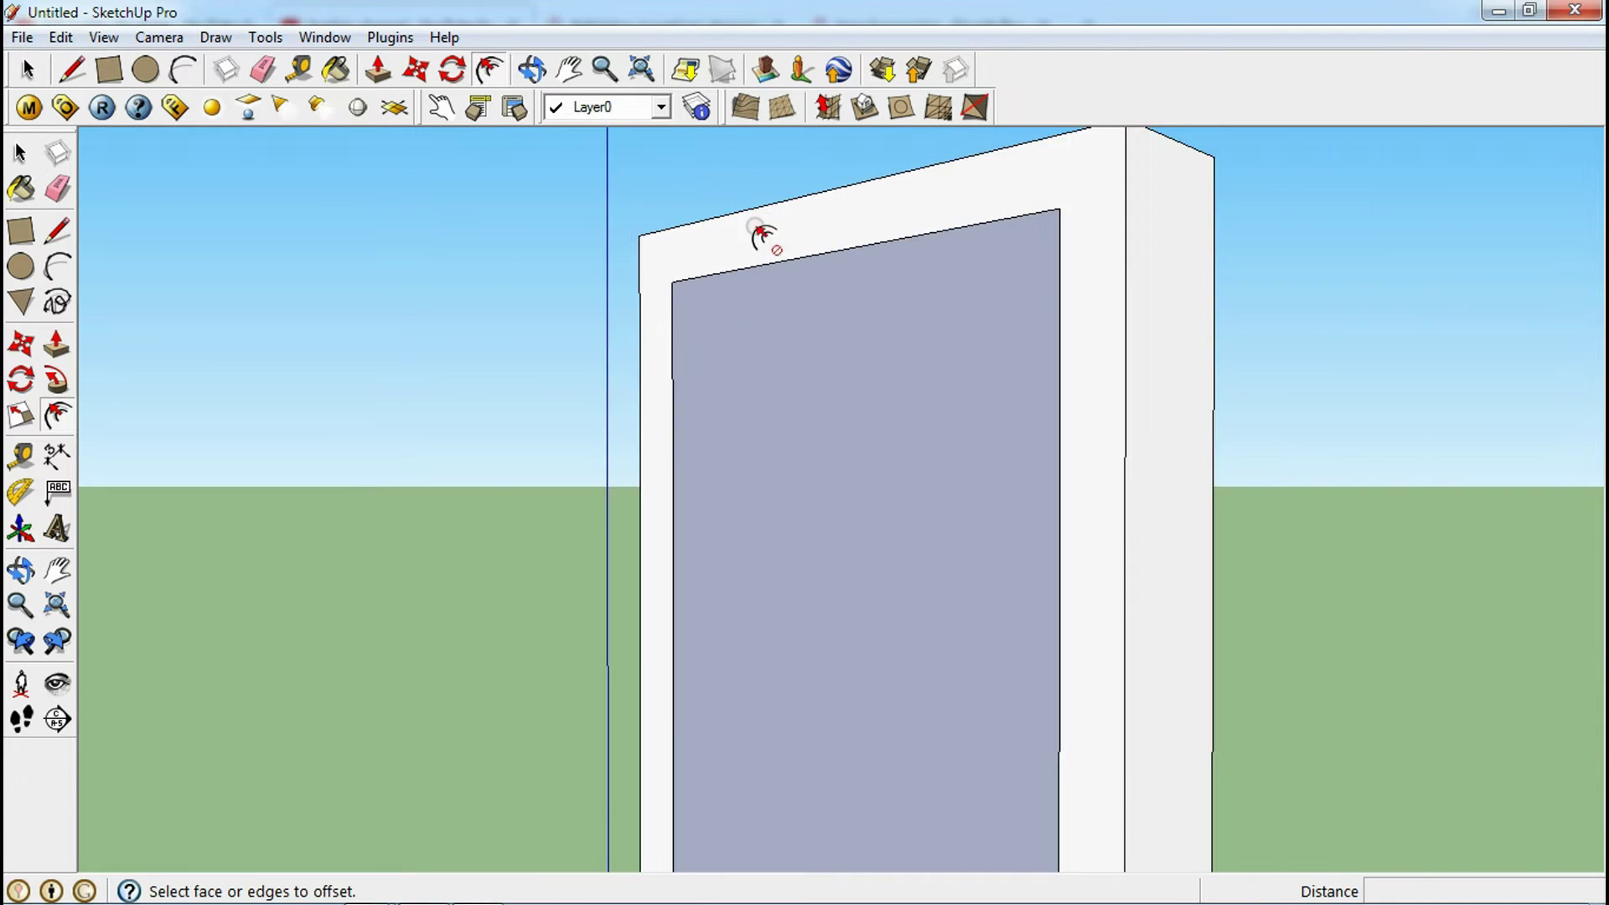
{"action": "left_click", "coordinate": [762, 273]}
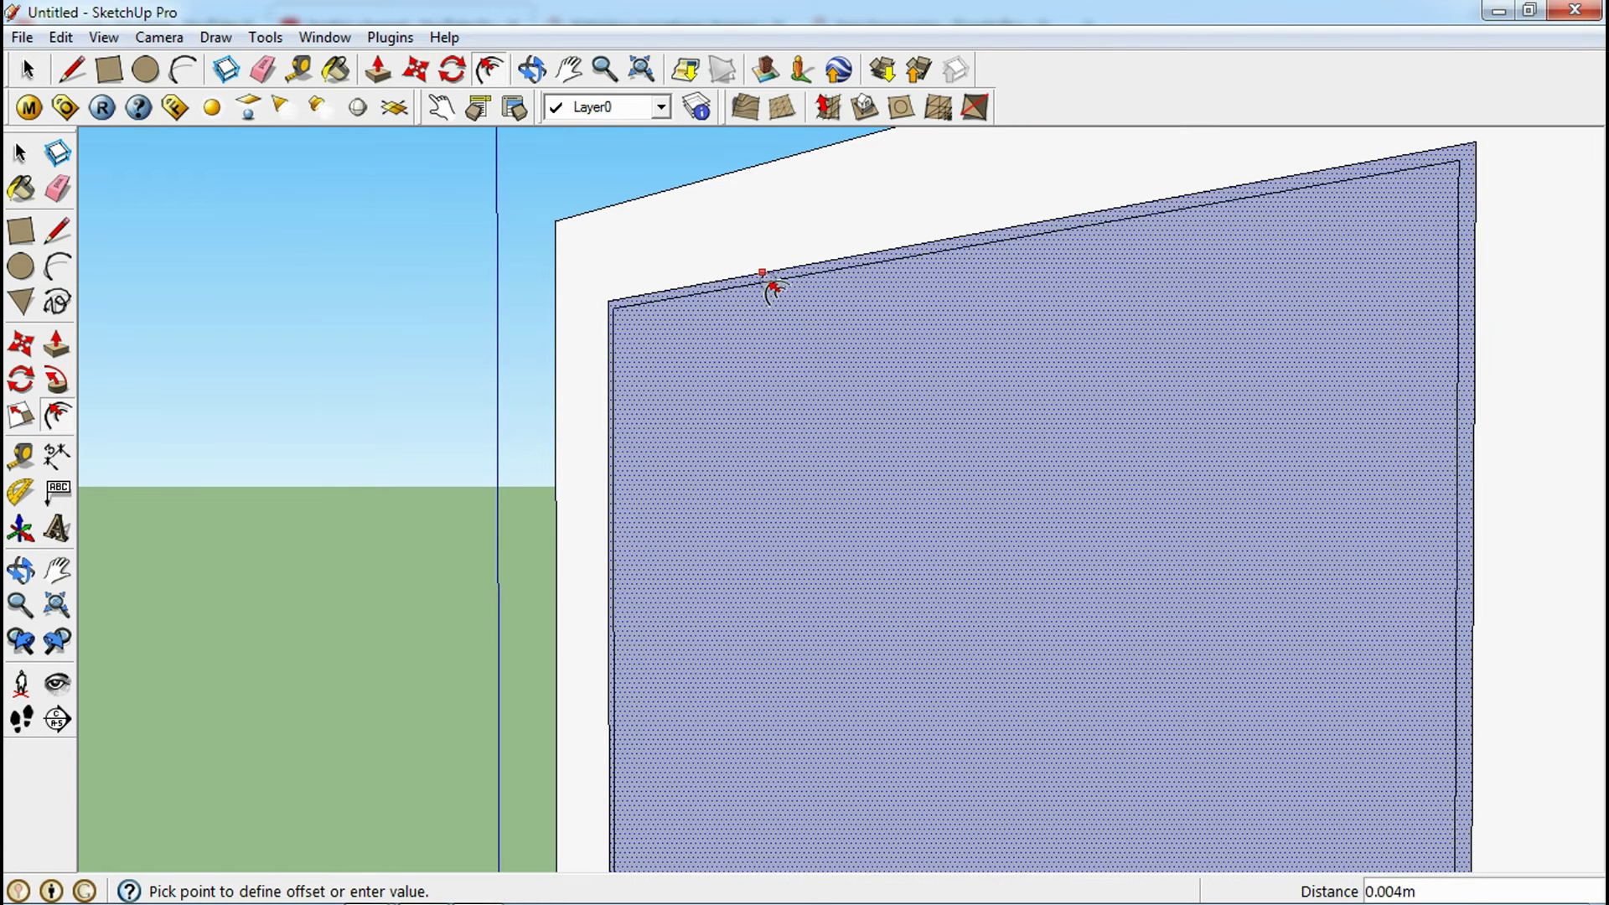
{"action": "left_click", "coordinate": [765, 276]}
{"action": "key", "text": "space"}
{"action": "left_click", "coordinate": [788, 356], "text": "shift"}
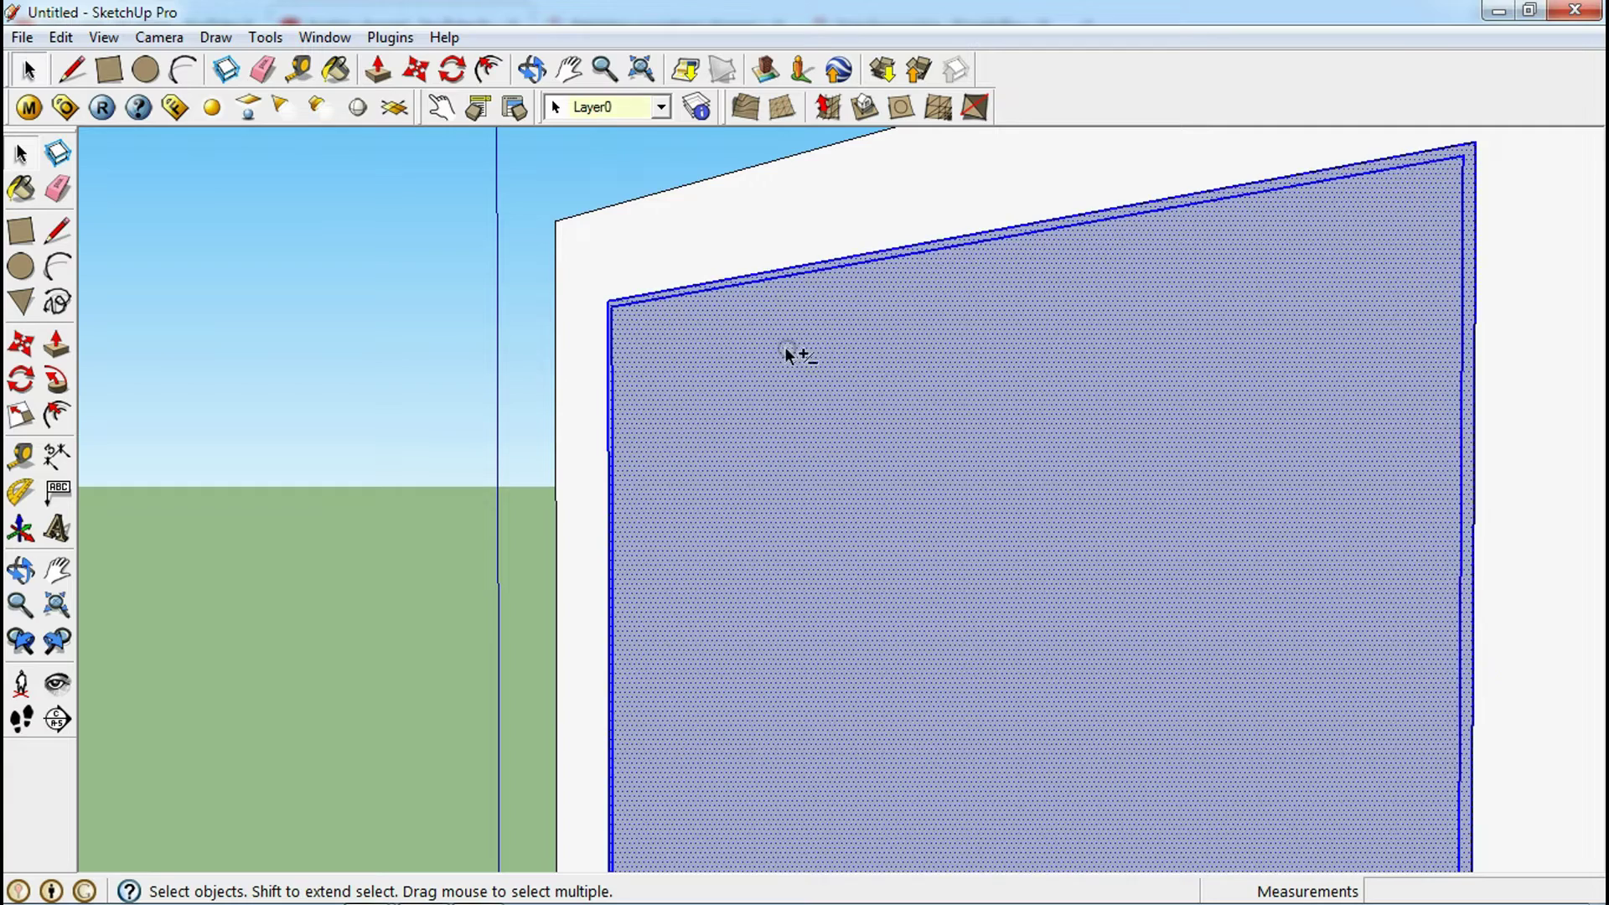
{"action": "double_click", "coordinate": [783, 350], "text": "shift"}
{"action": "key", "text": "Delete"}
Group the inner rectangular face with its edges and open the group for editing
{"action": "double_click", "coordinate": [779, 352]}
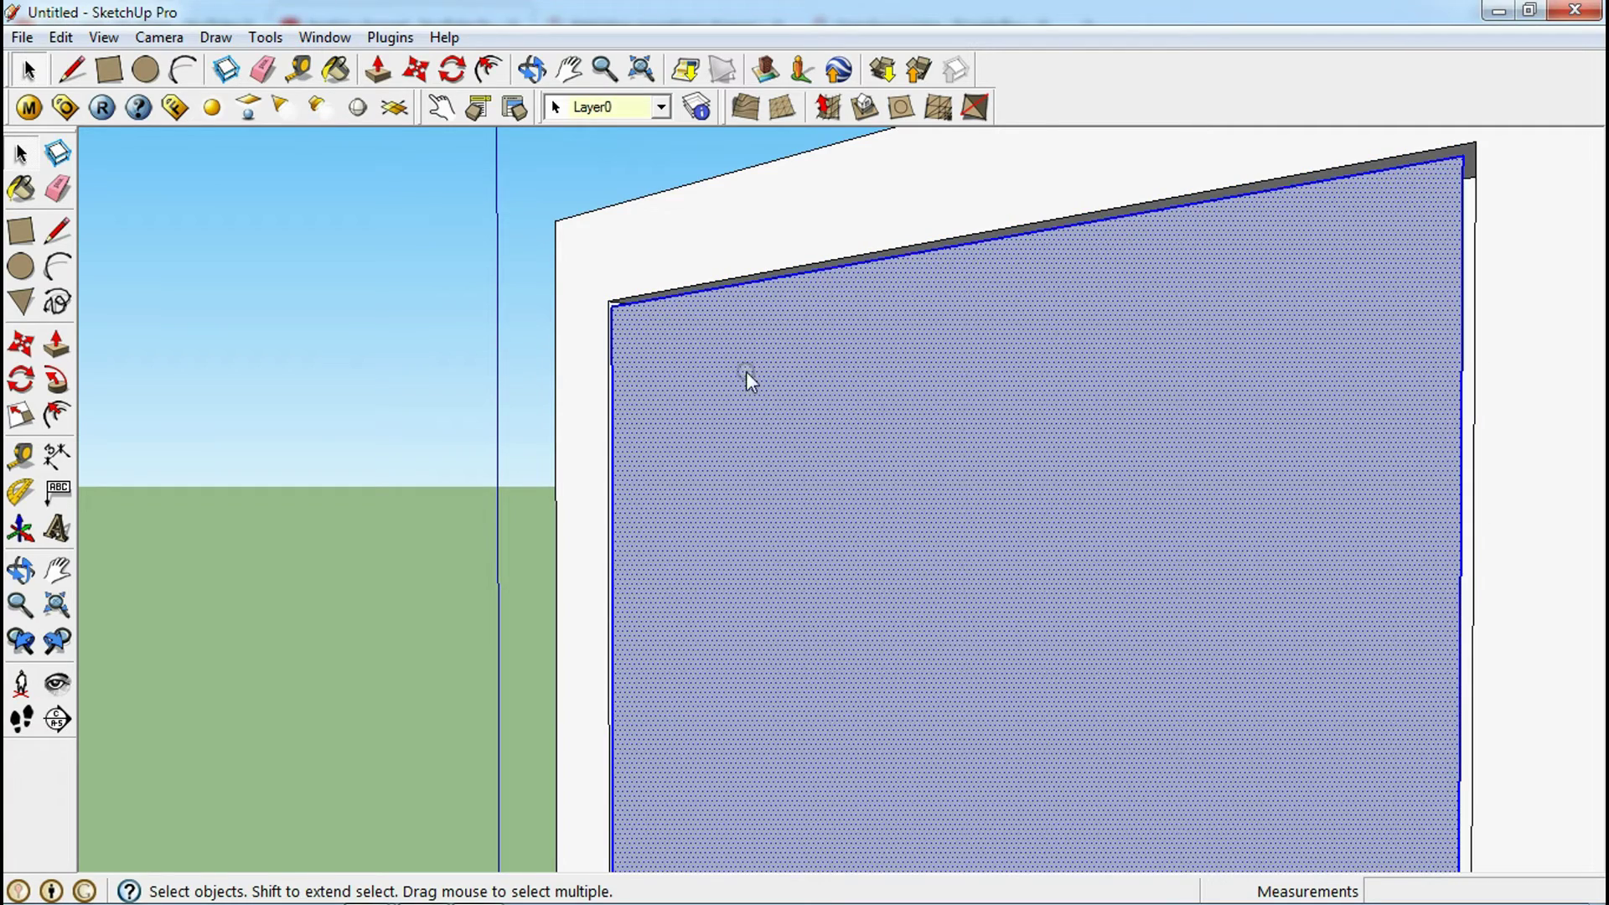
{"action": "right_click", "coordinate": [746, 370]}
{"action": "left_click", "coordinate": [825, 576]}
{"action": "triple_click", "coordinate": [727, 360]}
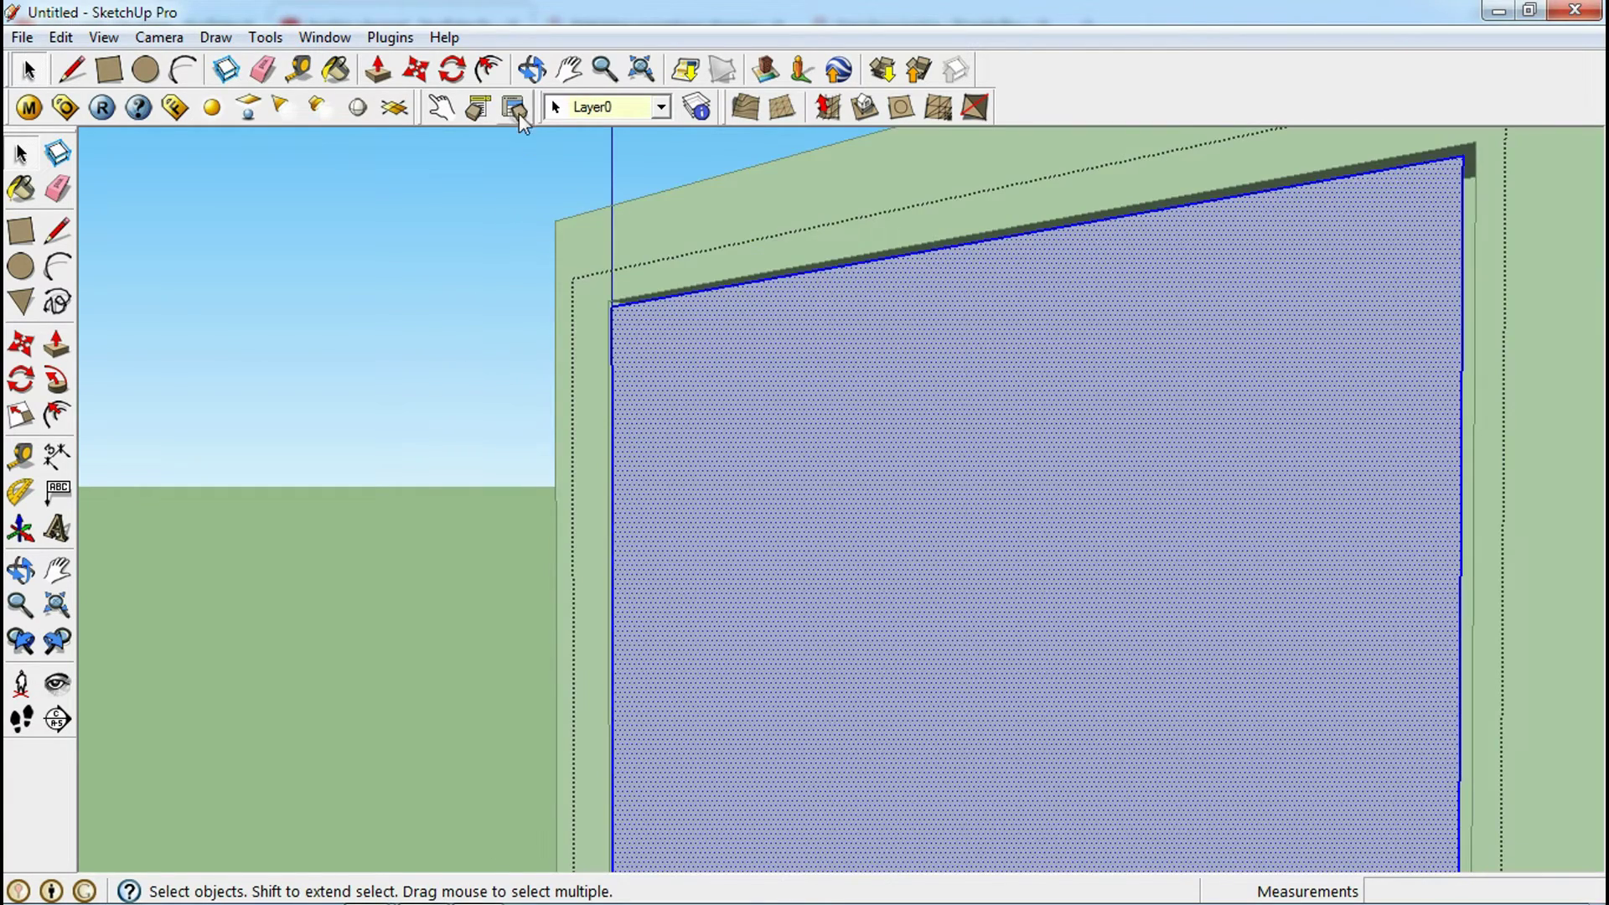
Give the panel face a slight thickness with Push/Pull inside the group
{"action": "left_click", "coordinate": [378, 69]}
{"action": "scroll", "coordinate": [662, 314], "scroll_direction": "down", "scroll_amount": 4}
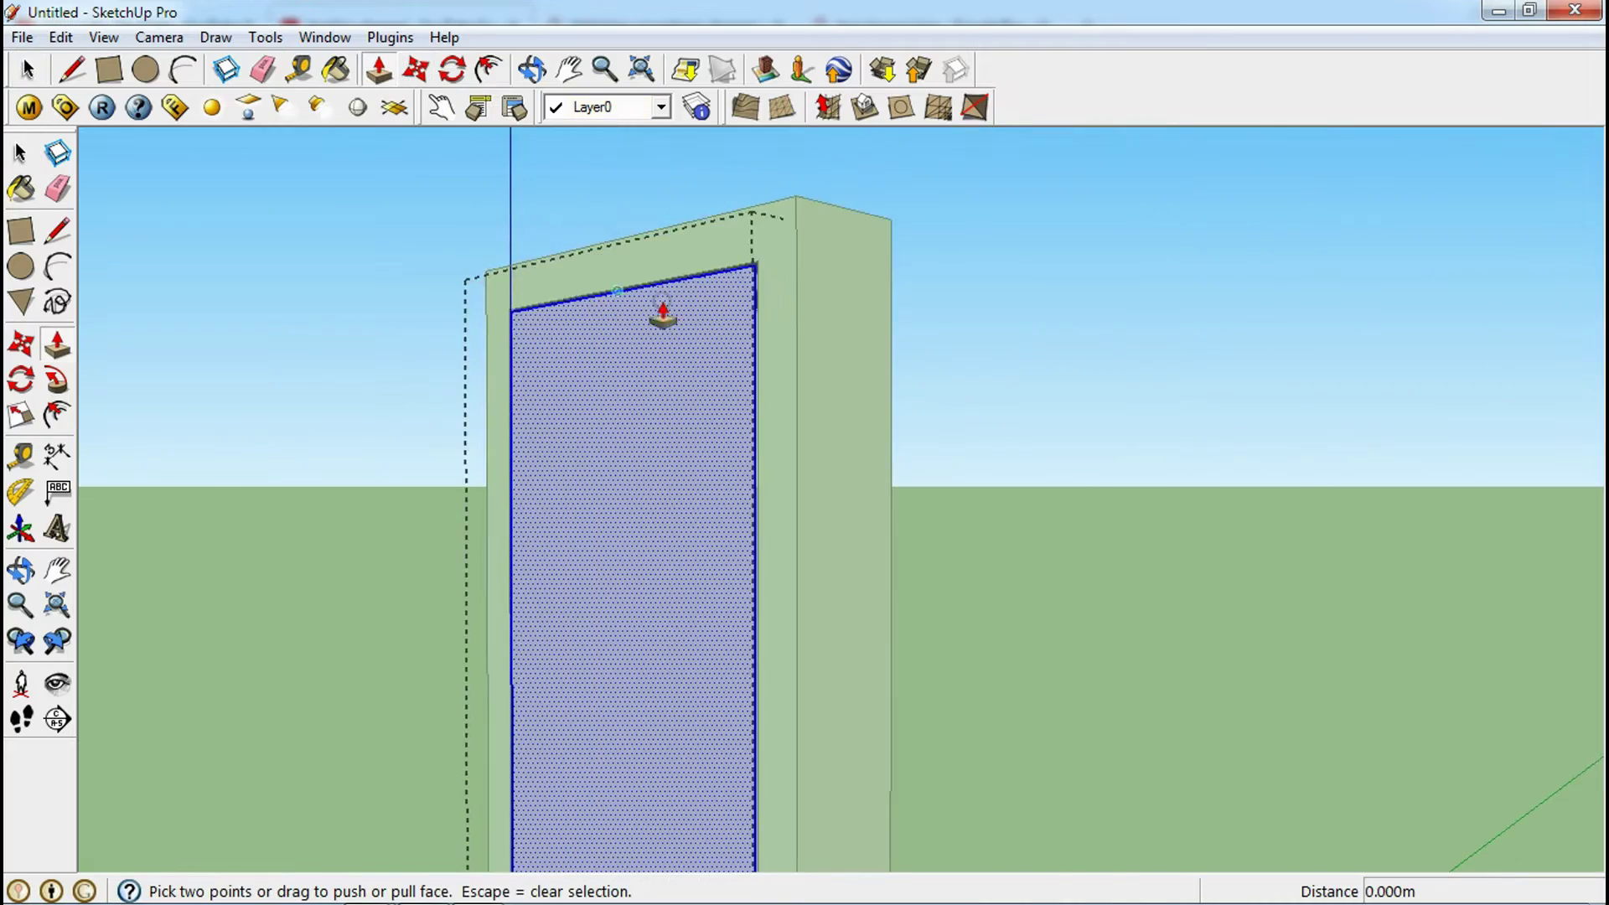
{"action": "scroll", "coordinate": [662, 314], "scroll_direction": "up", "scroll_amount": 3}
{"action": "left_click", "coordinate": [708, 337]}
{"action": "left_click", "coordinate": [712, 347]}
Pull the panel's rear face about 0.019 m toward the frame's inner ledge with Push/Pull
{"action": "key", "text": "o"}
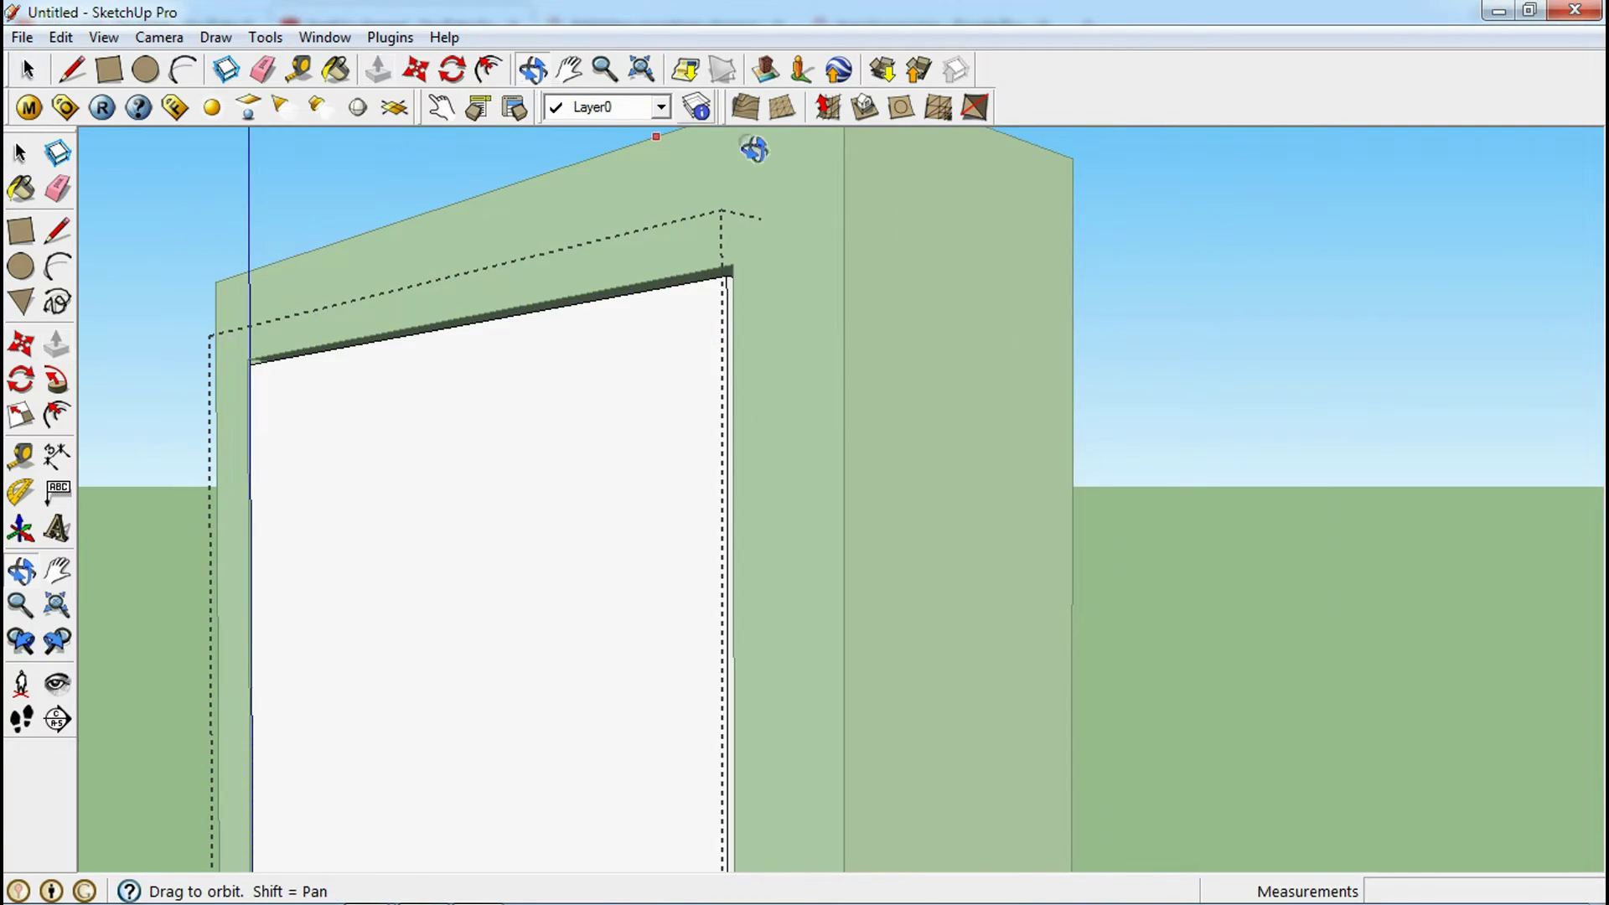
{"action": "middle_click_drag", "start_coordinate": [754, 149], "coordinate": [61, 381]}
{"action": "middle_click_drag", "start_coordinate": [599, 444], "coordinate": [711, 413]}
{"action": "scroll", "coordinate": [1020, 474], "scroll_direction": "up", "scroll_amount": 5}
{"action": "middle_click_drag", "start_coordinate": [1020, 474], "coordinate": [1162, 350]}
{"action": "left_click", "coordinate": [375, 71]}
{"action": "left_click", "coordinate": [961, 324]}
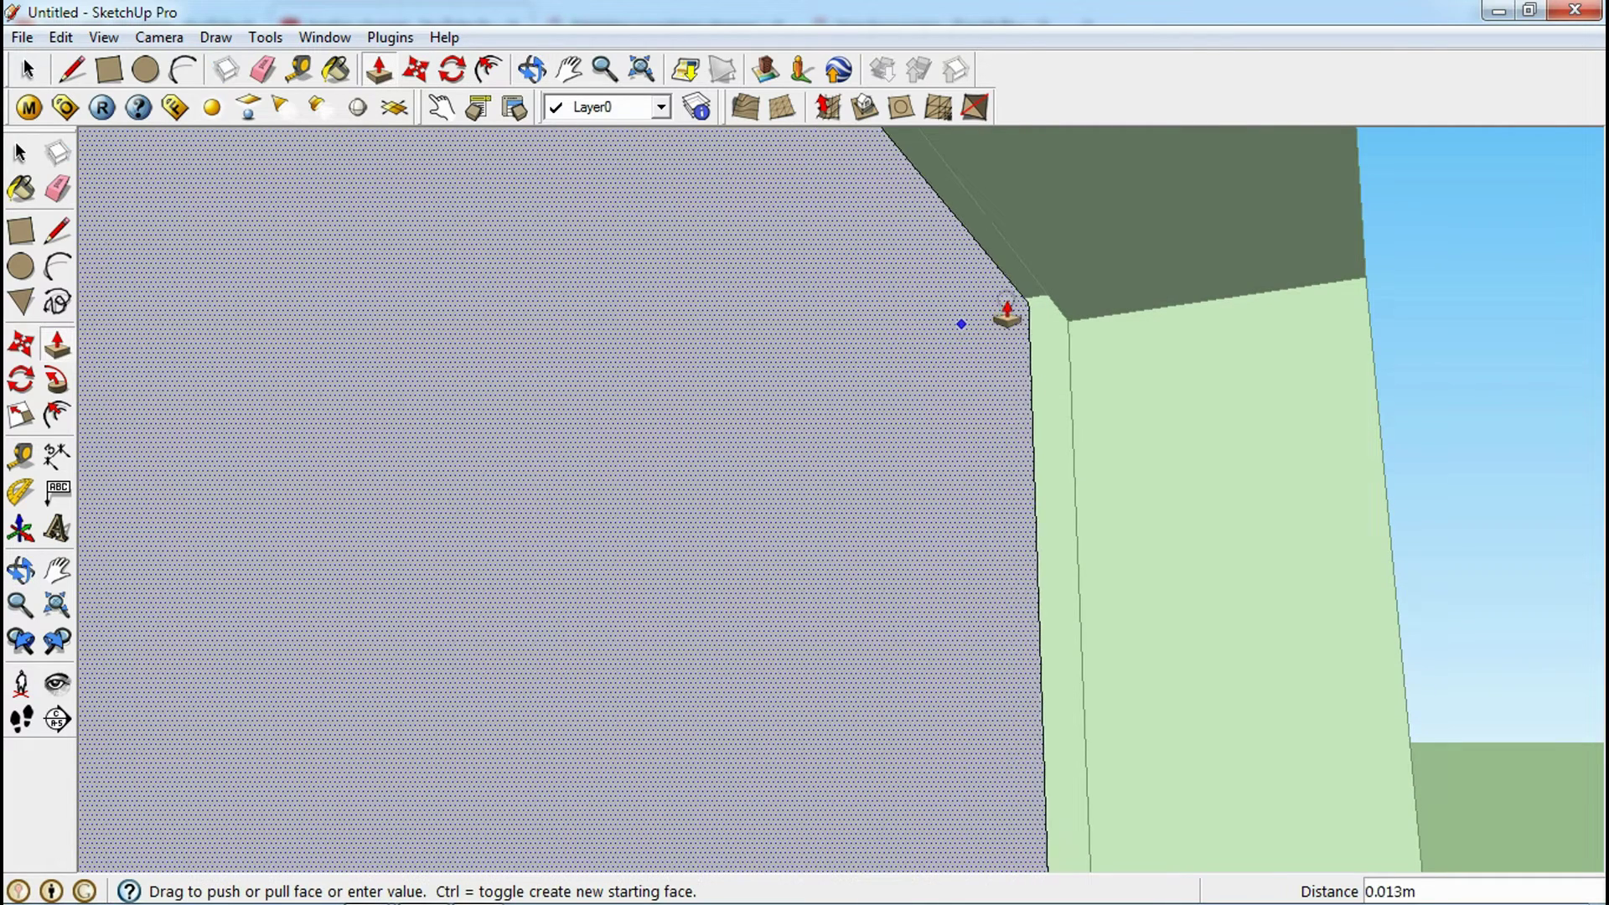
{"action": "left_click", "coordinate": [1022, 283]}
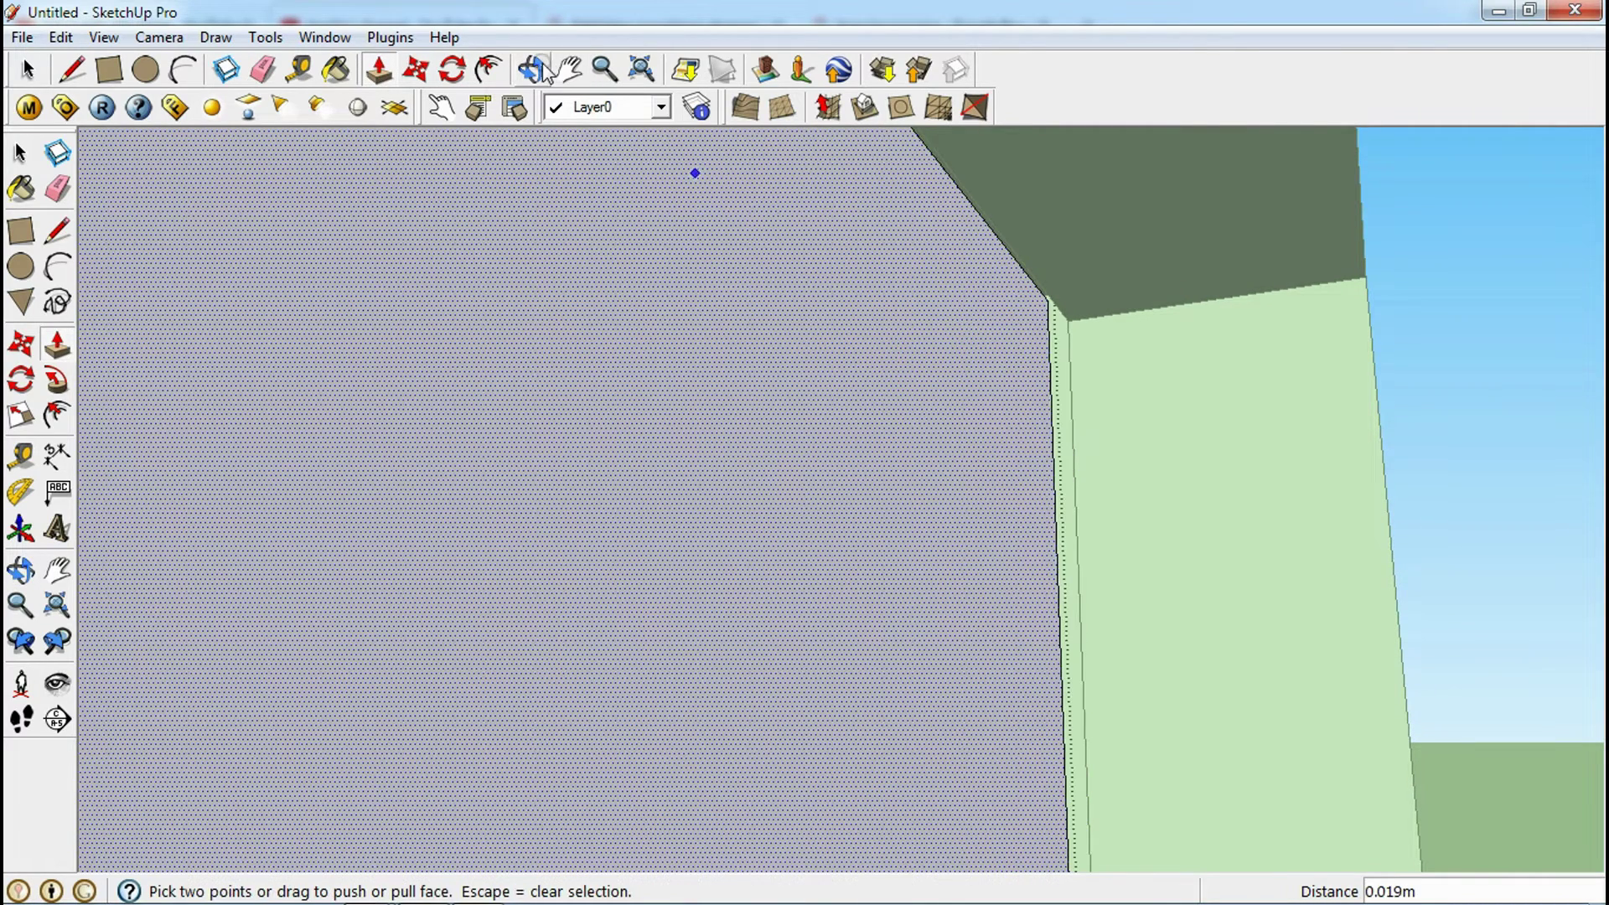
Offset the edges of the panel's front face inward by about 0.08 m
{"action": "left_click", "coordinate": [533, 70]}
{"action": "mouse_move", "coordinate": [618, 452]}
{"action": "left_mouse_down"}
{"action": "mouse_move", "coordinate": [899, 530]}
{"action": "mouse_move", "coordinate": [888, 405]}
{"action": "mouse_move", "coordinate": [612, 467]}
{"action": "left_mouse_up"}
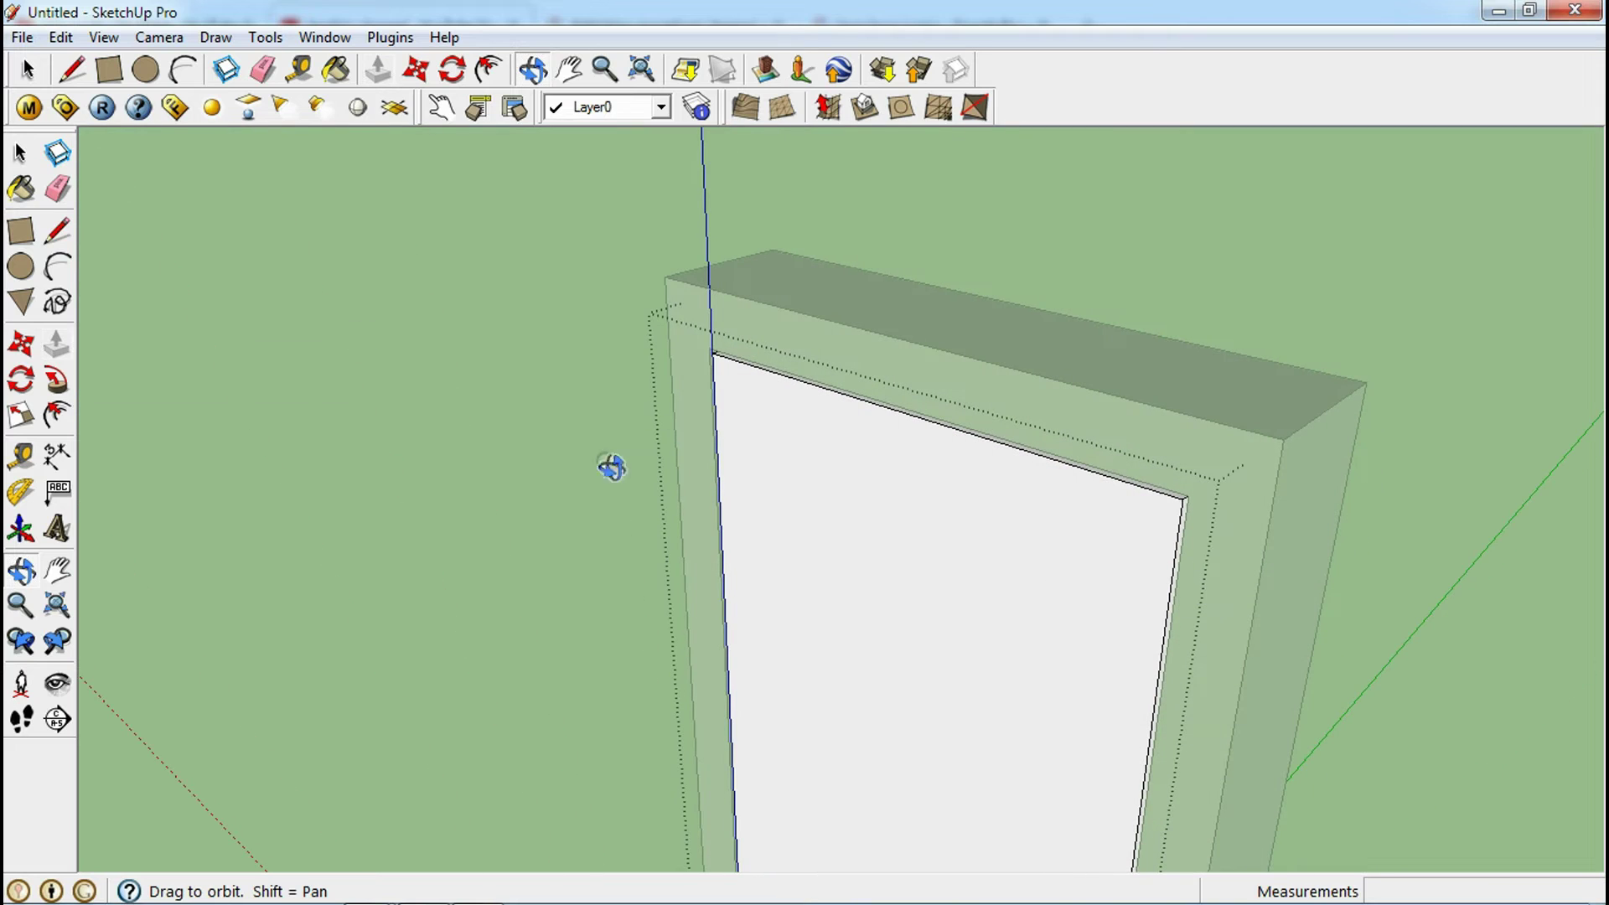
{"action": "left_click", "coordinate": [487, 70]}
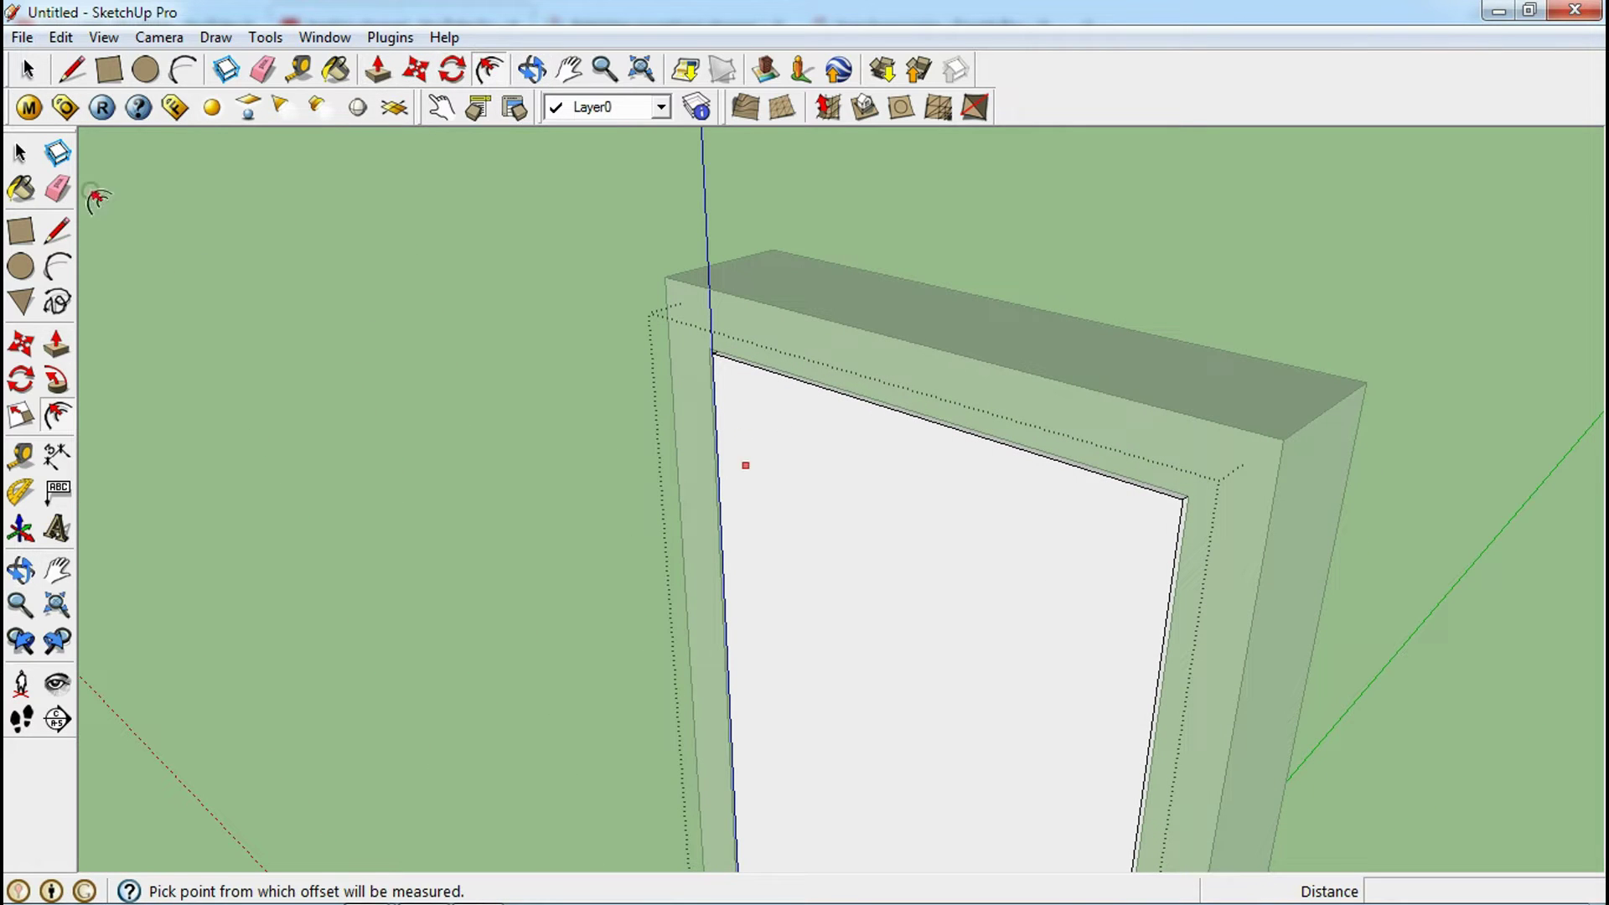
{"action": "left_click", "coordinate": [29, 71]}
{"action": "left_click", "coordinate": [773, 402]}
{"action": "left_click", "coordinate": [485, 69]}
{"action": "left_click", "coordinate": [814, 421]}
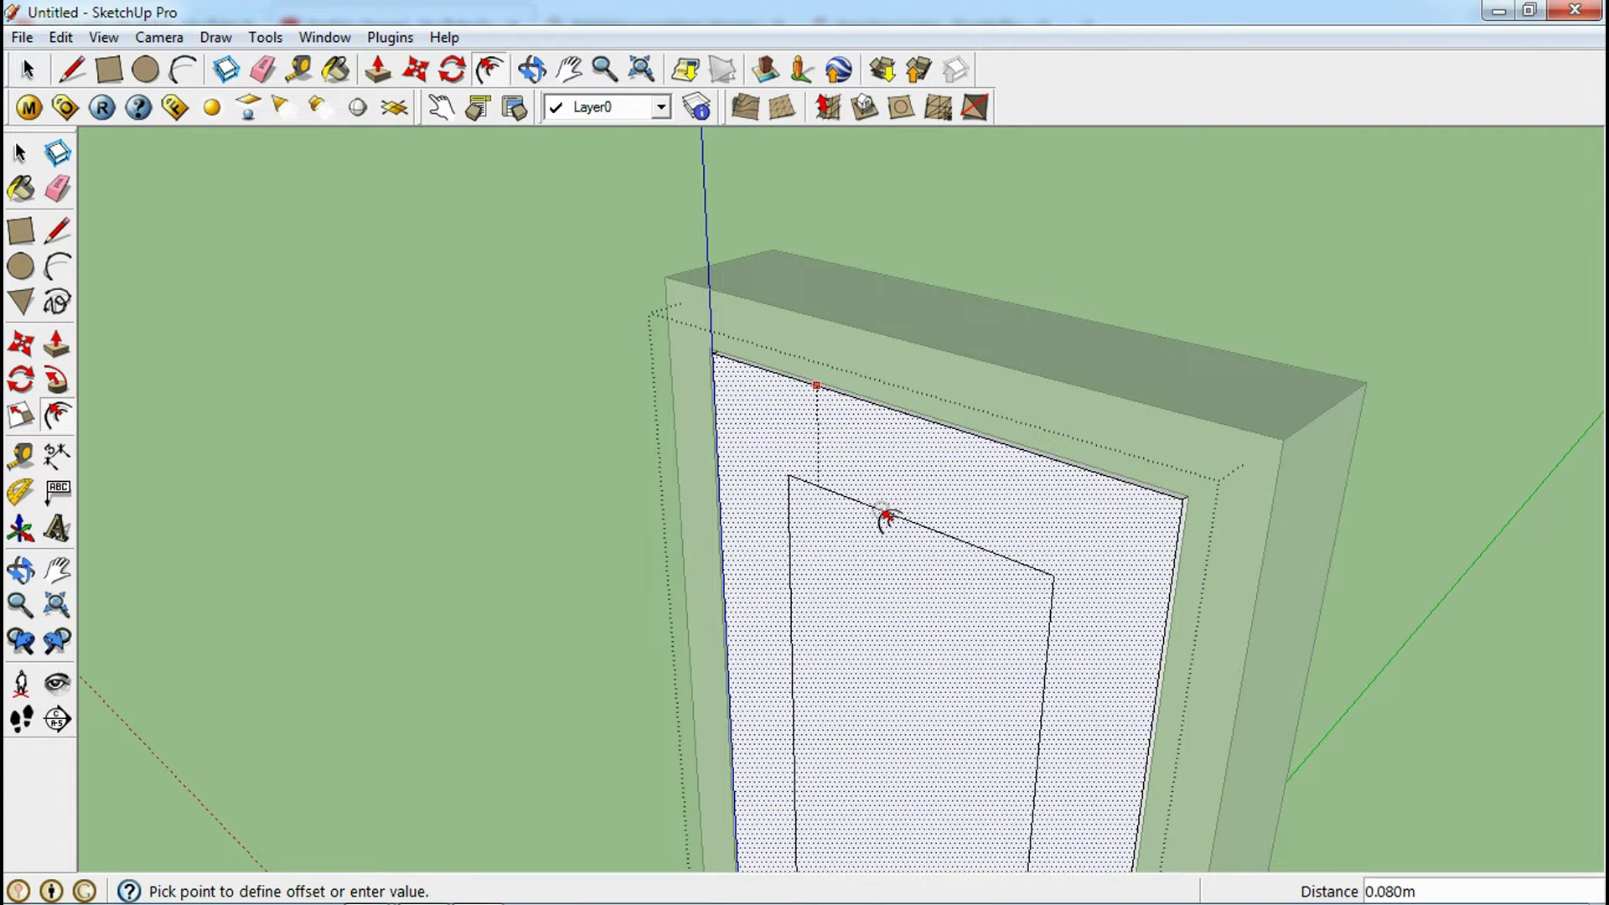
{"action": "left_click", "coordinate": [880, 514]}
Push the inner offset face back through the panel's full thickness to cut an opening in it
{"action": "left_click", "coordinate": [378, 81]}
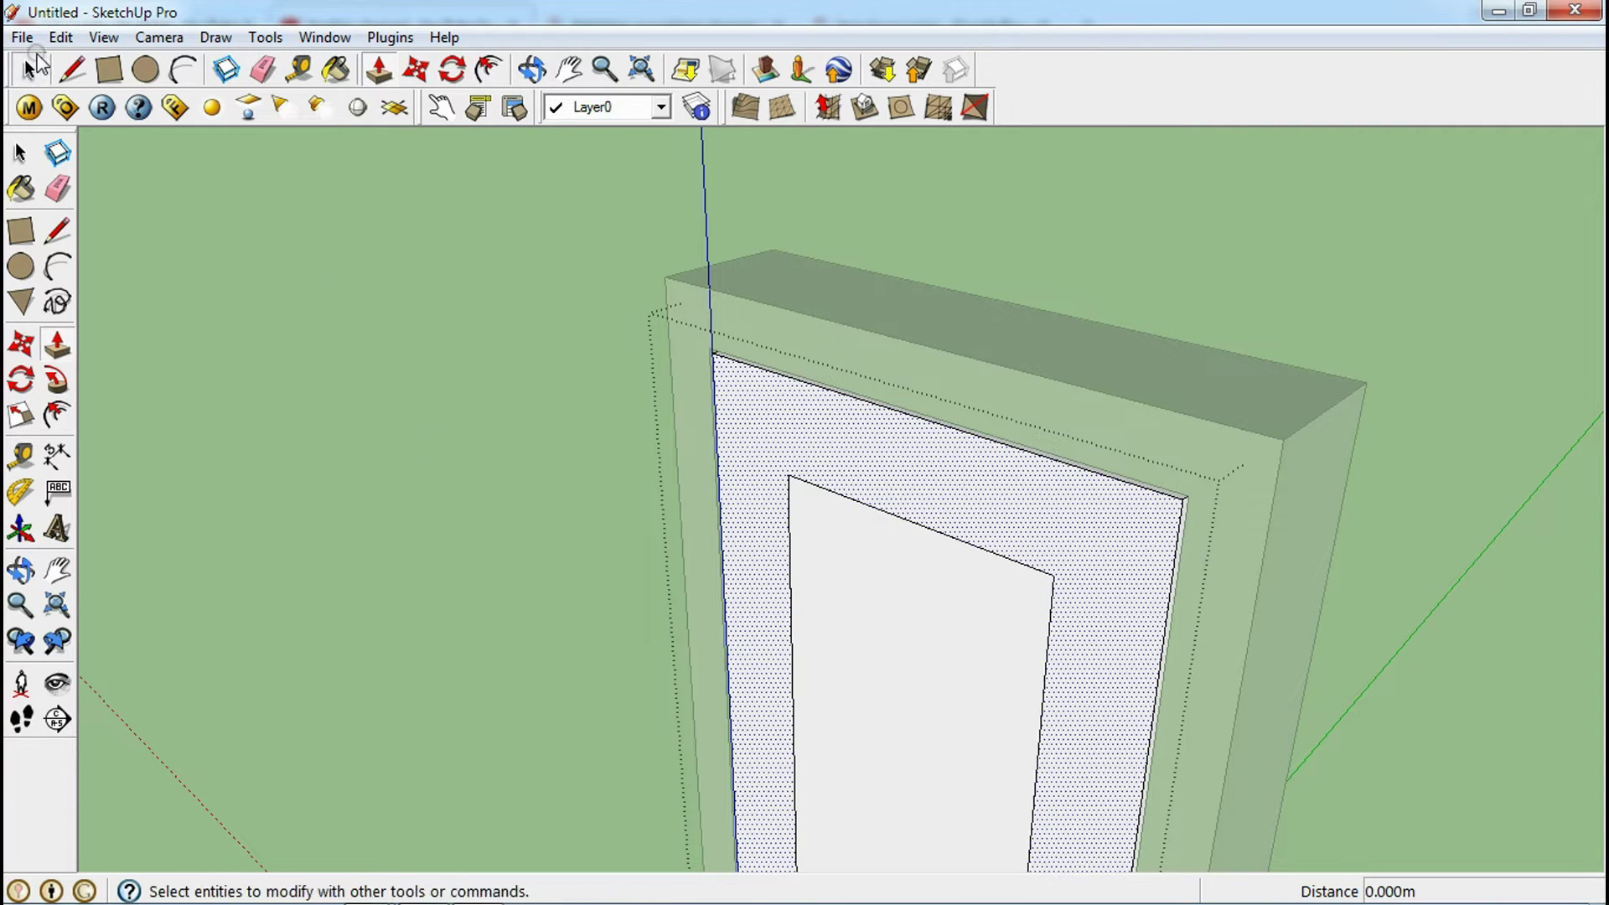
{"action": "left_click", "coordinate": [30, 70]}
{"action": "left_click", "coordinate": [855, 578]}
{"action": "left_click", "coordinate": [378, 70]}
{"action": "scroll", "coordinate": [862, 772], "scroll_direction": "up", "scroll_amount": 5}
{"action": "left_click", "coordinate": [863, 772]}
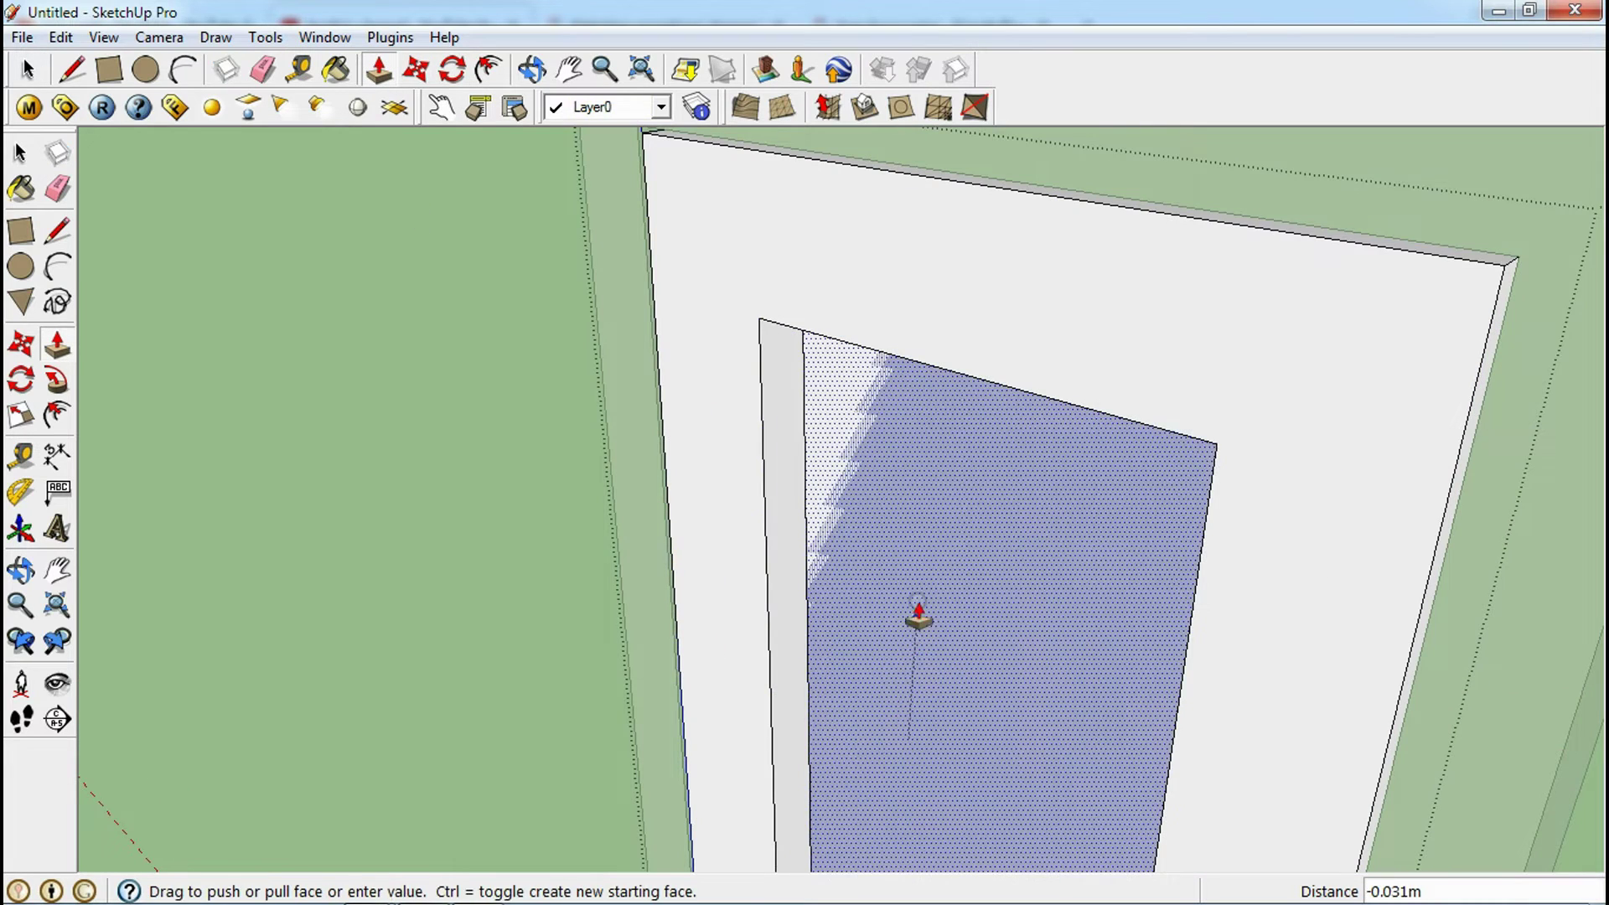
{"action": "left_click", "coordinate": [916, 617]}
{"action": "scroll", "coordinate": [827, 366], "scroll_direction": "down", "scroll_amount": 6}
Make all geometry of the inner panel frame a group and leave group editing
{"action": "left_click", "coordinate": [27, 70]}
{"action": "scroll", "coordinate": [825, 753], "scroll_direction": "up", "scroll_amount": 6}
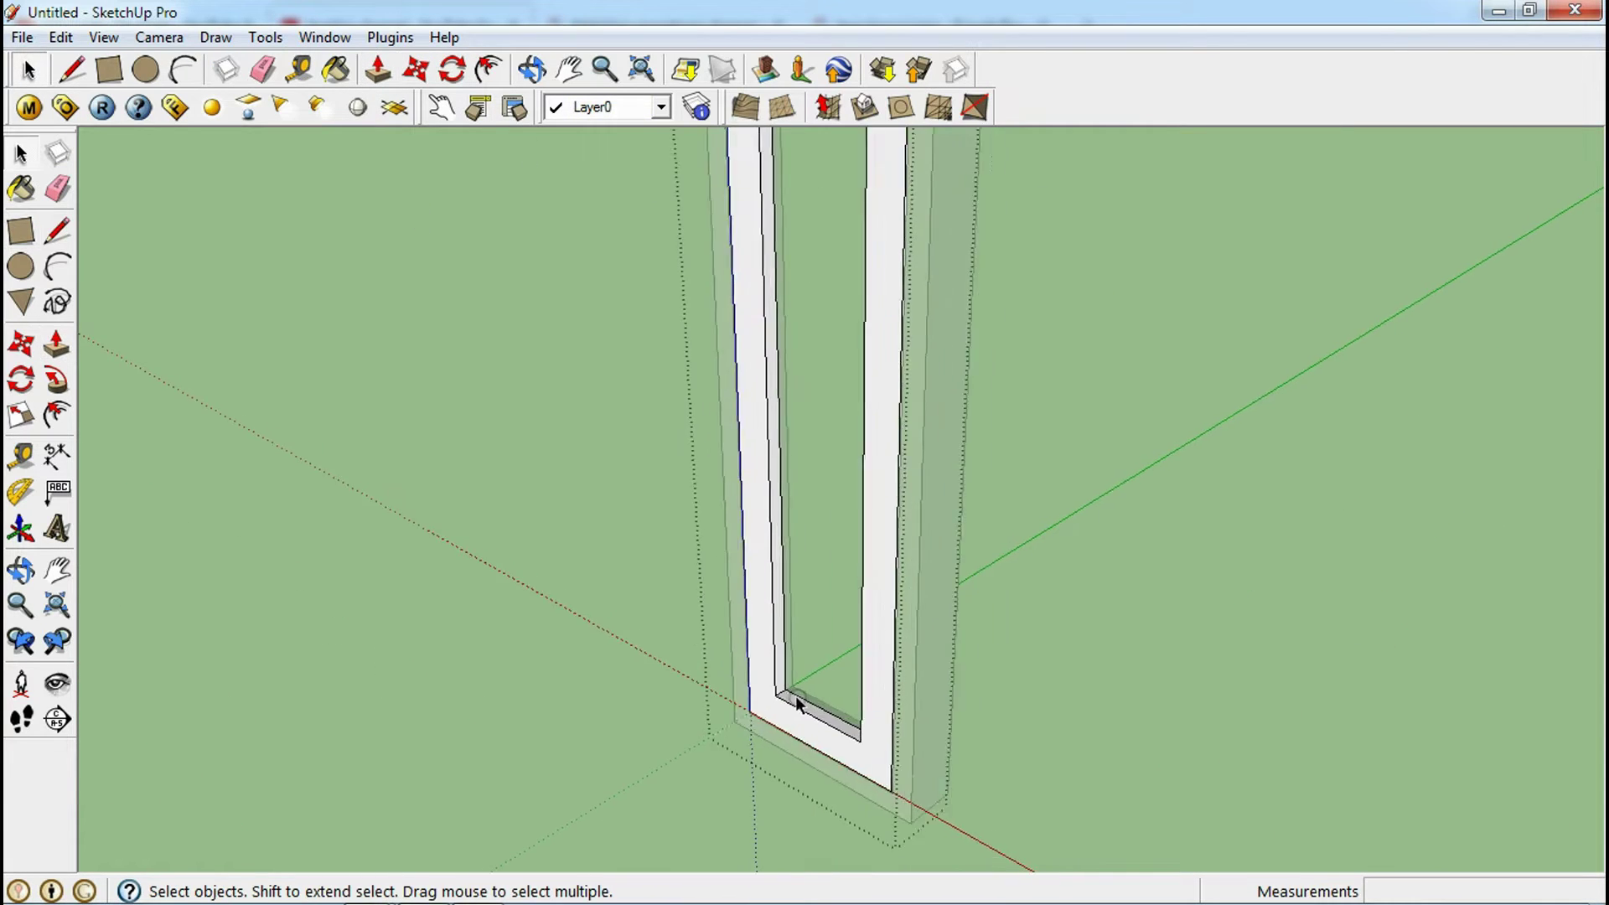
{"action": "triple_click", "coordinate": [824, 753]}
{"action": "right_click", "coordinate": [825, 752]}
{"action": "left_click", "coordinate": [880, 568]}
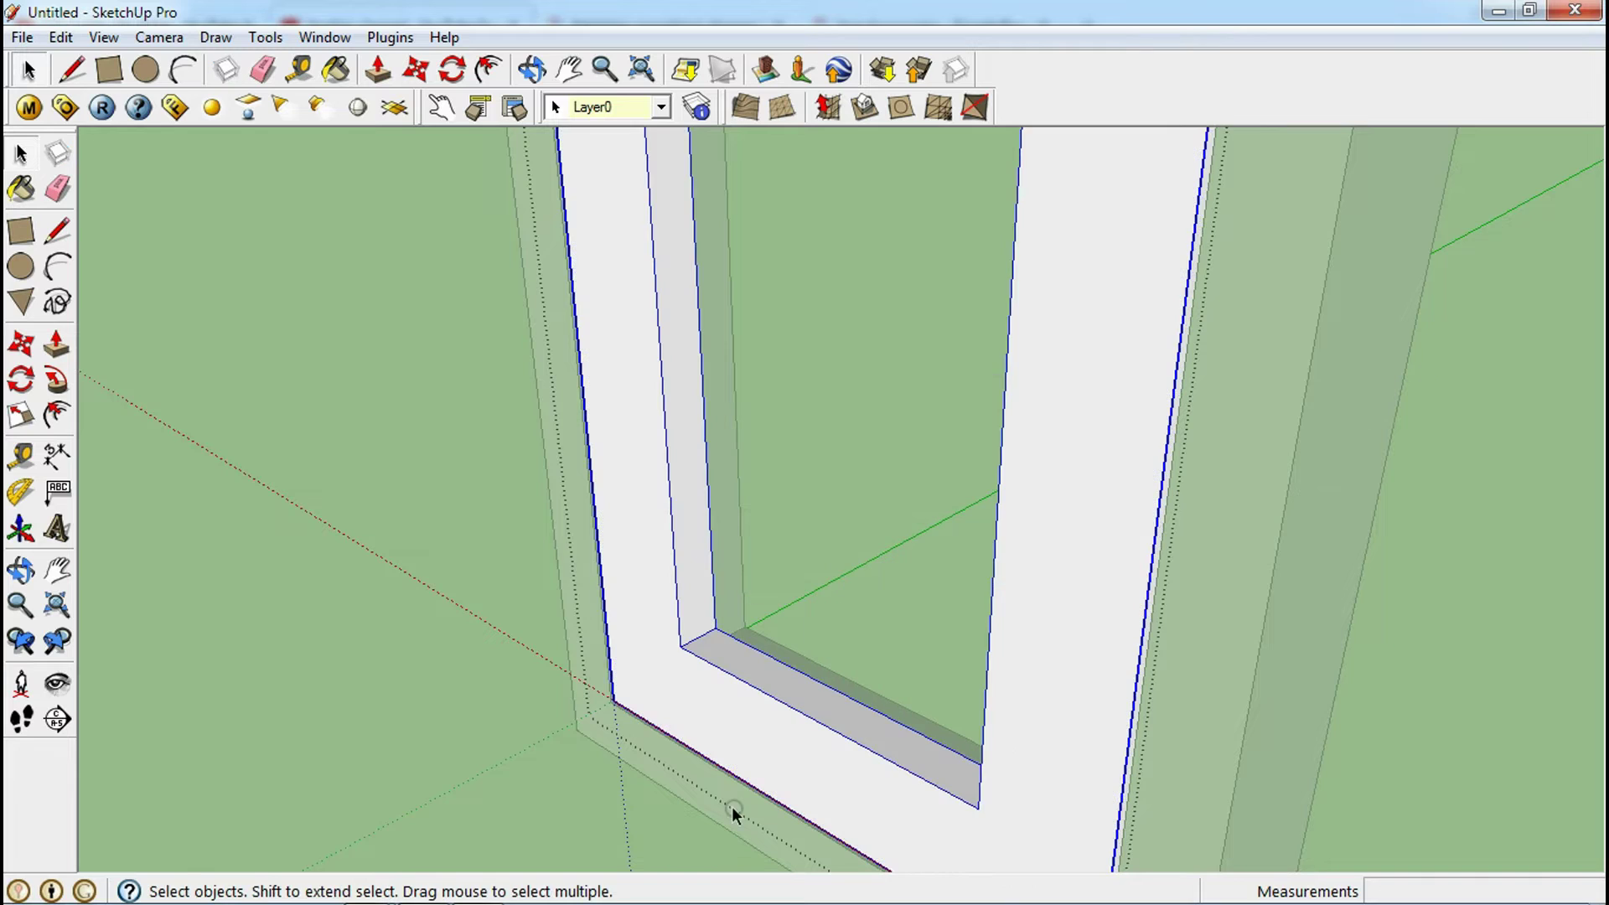
{"action": "scroll", "coordinate": [721, 746], "scroll_direction": "up", "scroll_amount": 3}
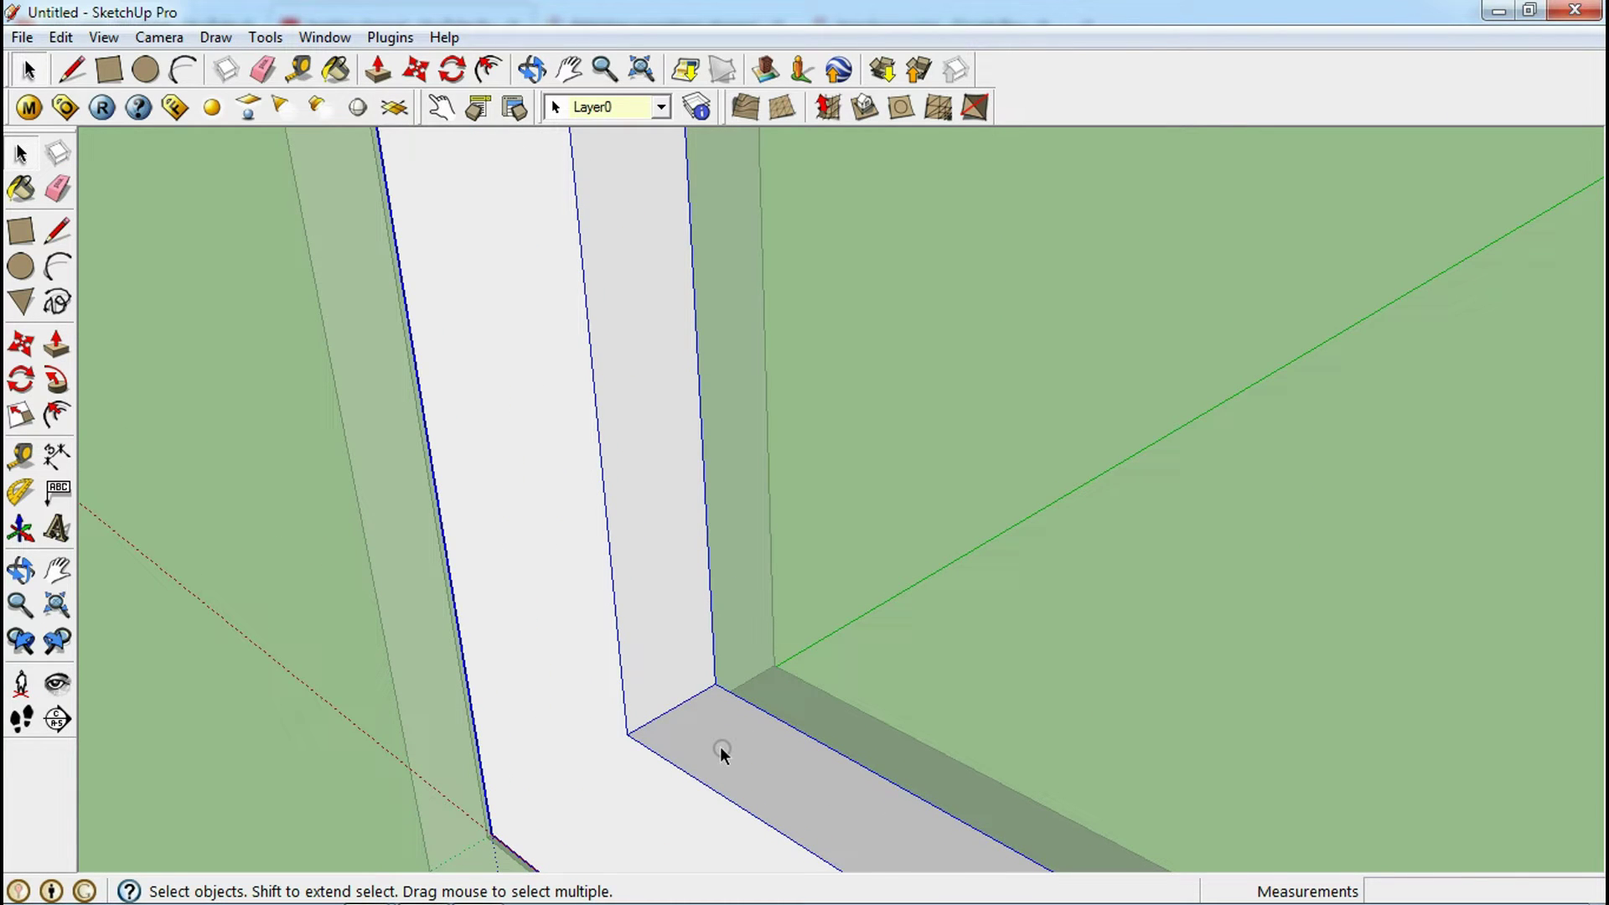
{"action": "scroll", "coordinate": [720, 746], "scroll_direction": "down", "scroll_amount": 5}
{"action": "scroll", "coordinate": [746, 711], "scroll_direction": "up", "scroll_amount": 3}
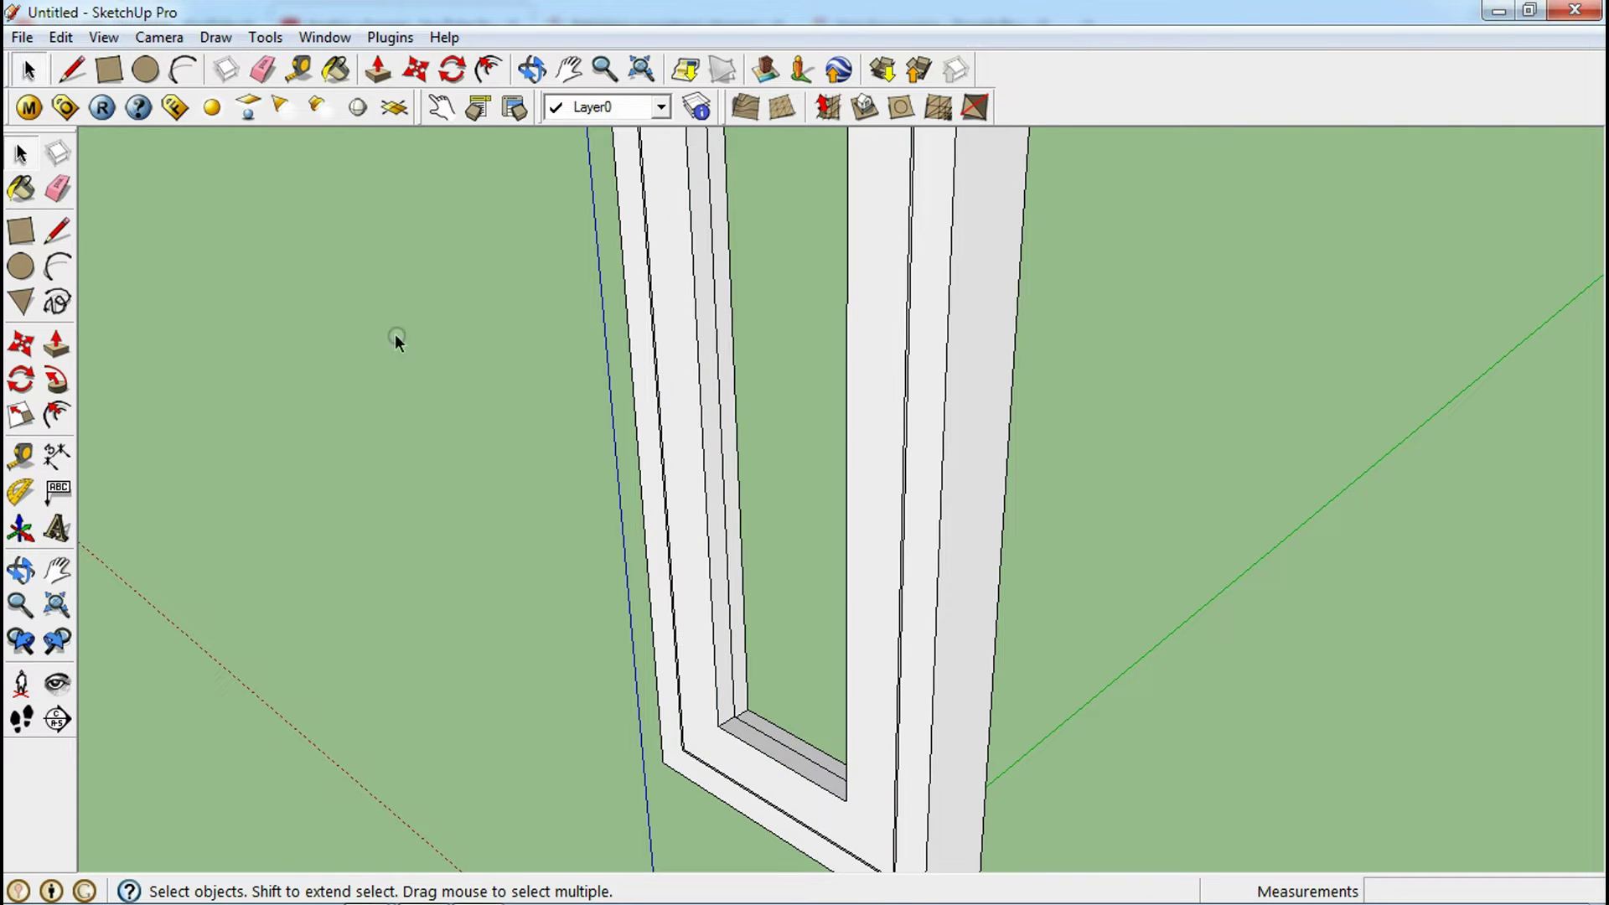
Draw a rectangle across the inner panel frame's opening and delete its face, keeping the edges
{"action": "left_click", "coordinate": [109, 71]}
{"action": "left_click", "coordinate": [718, 723]}
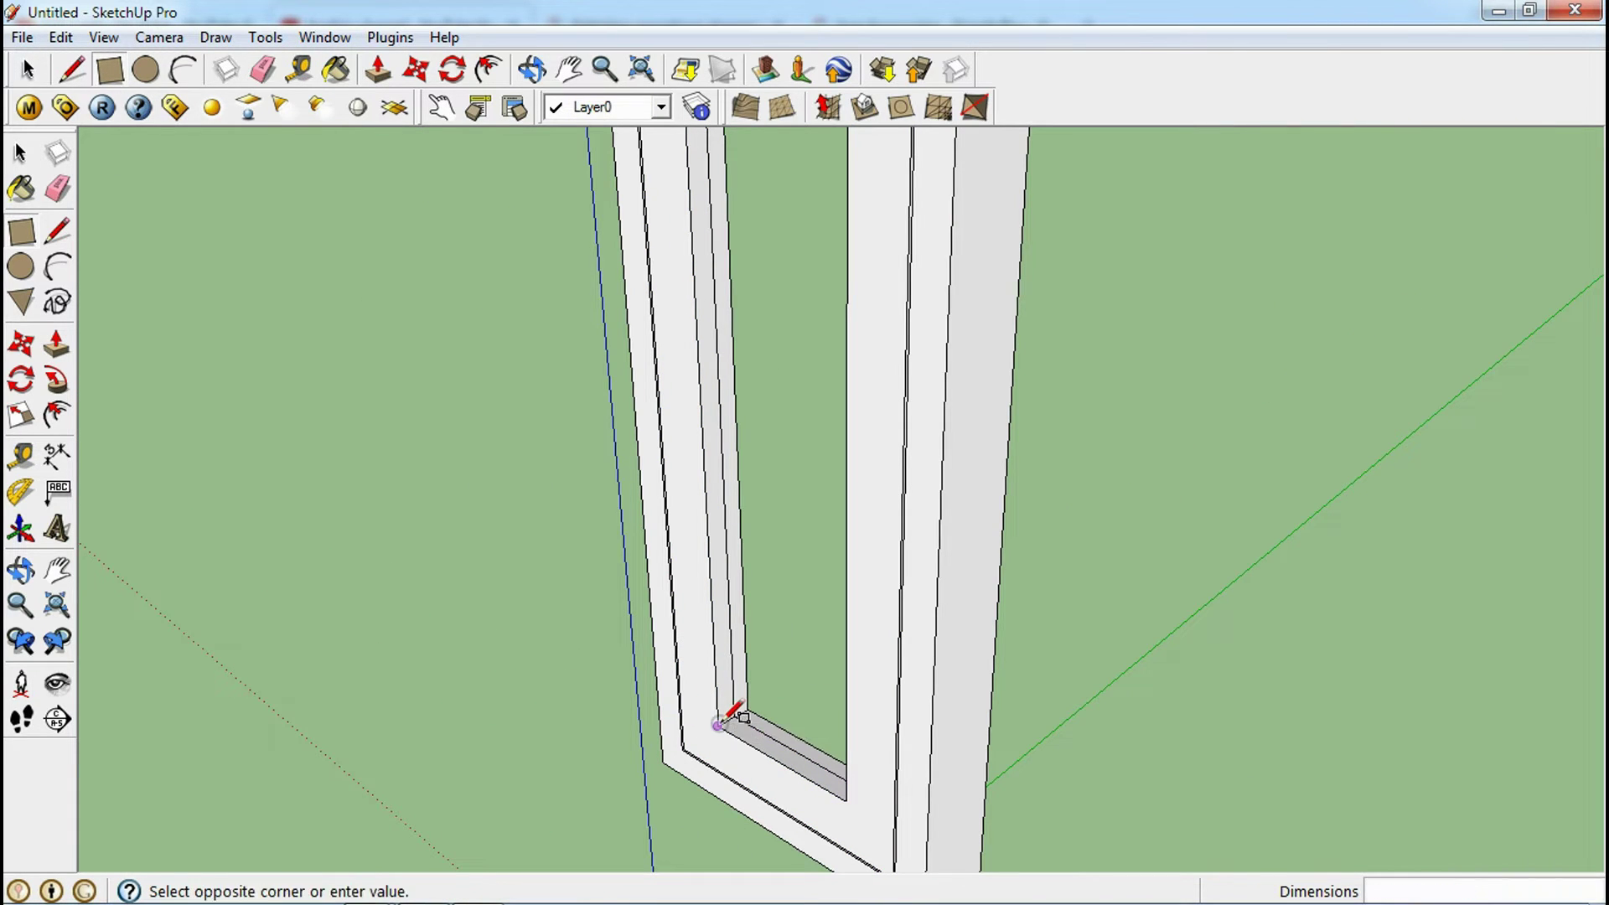
{"action": "scroll", "coordinate": [729, 712], "scroll_direction": "down", "scroll_amount": 5}
{"action": "left_click", "coordinate": [815, 384]}
{"action": "scroll", "coordinate": [759, 415], "scroll_direction": "up", "scroll_amount": 5}
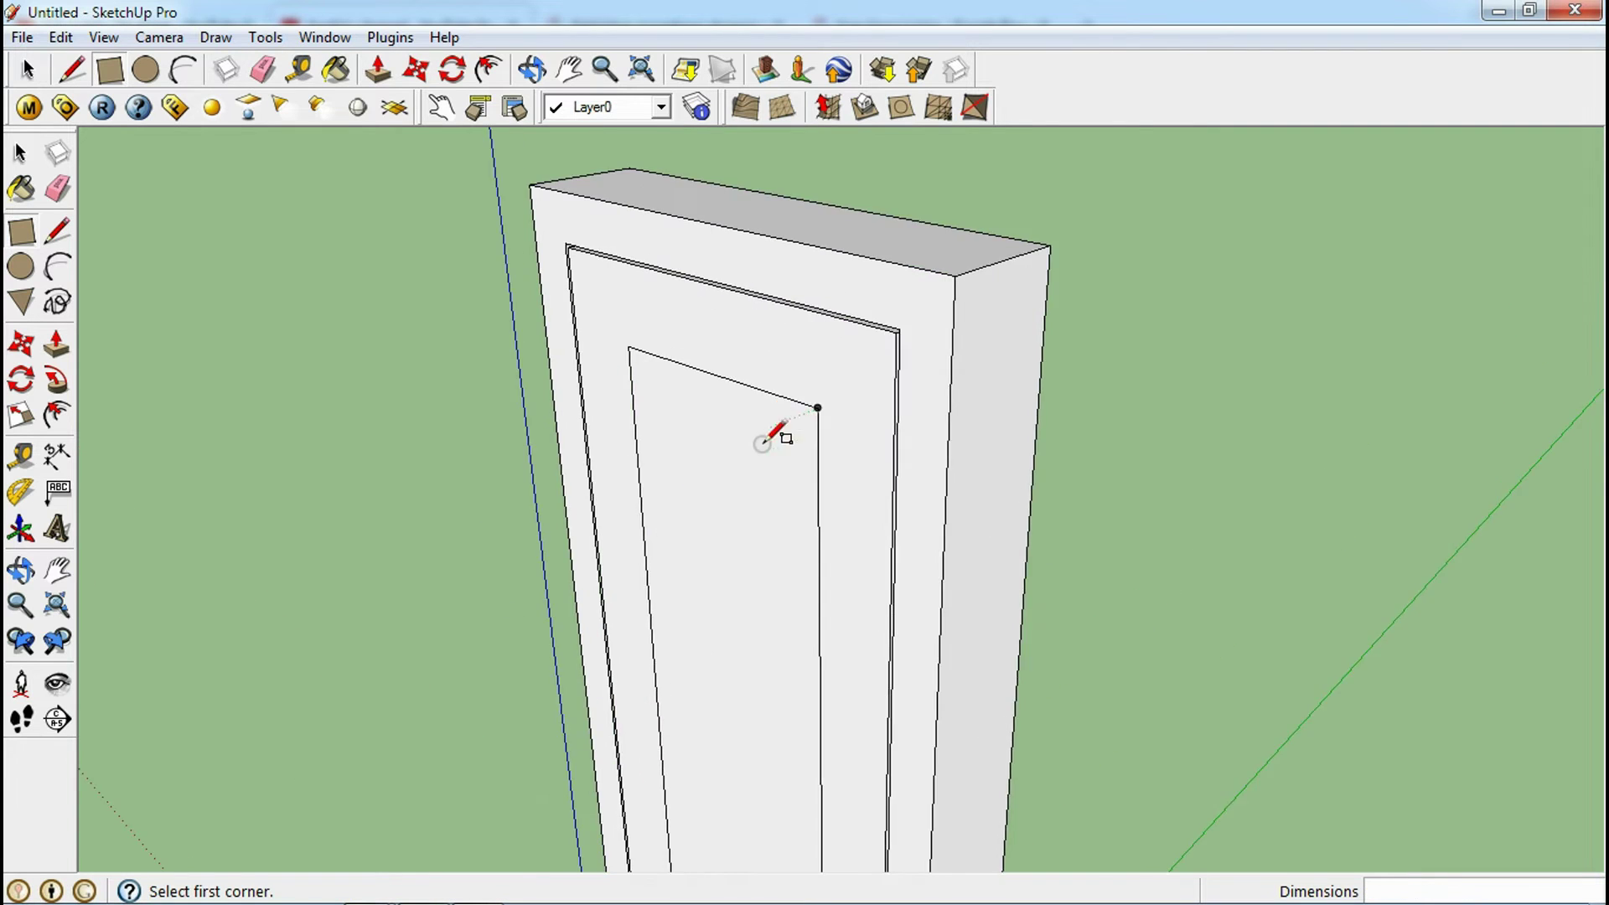
{"action": "key", "text": "space"}
{"action": "left_click", "coordinate": [713, 542]}
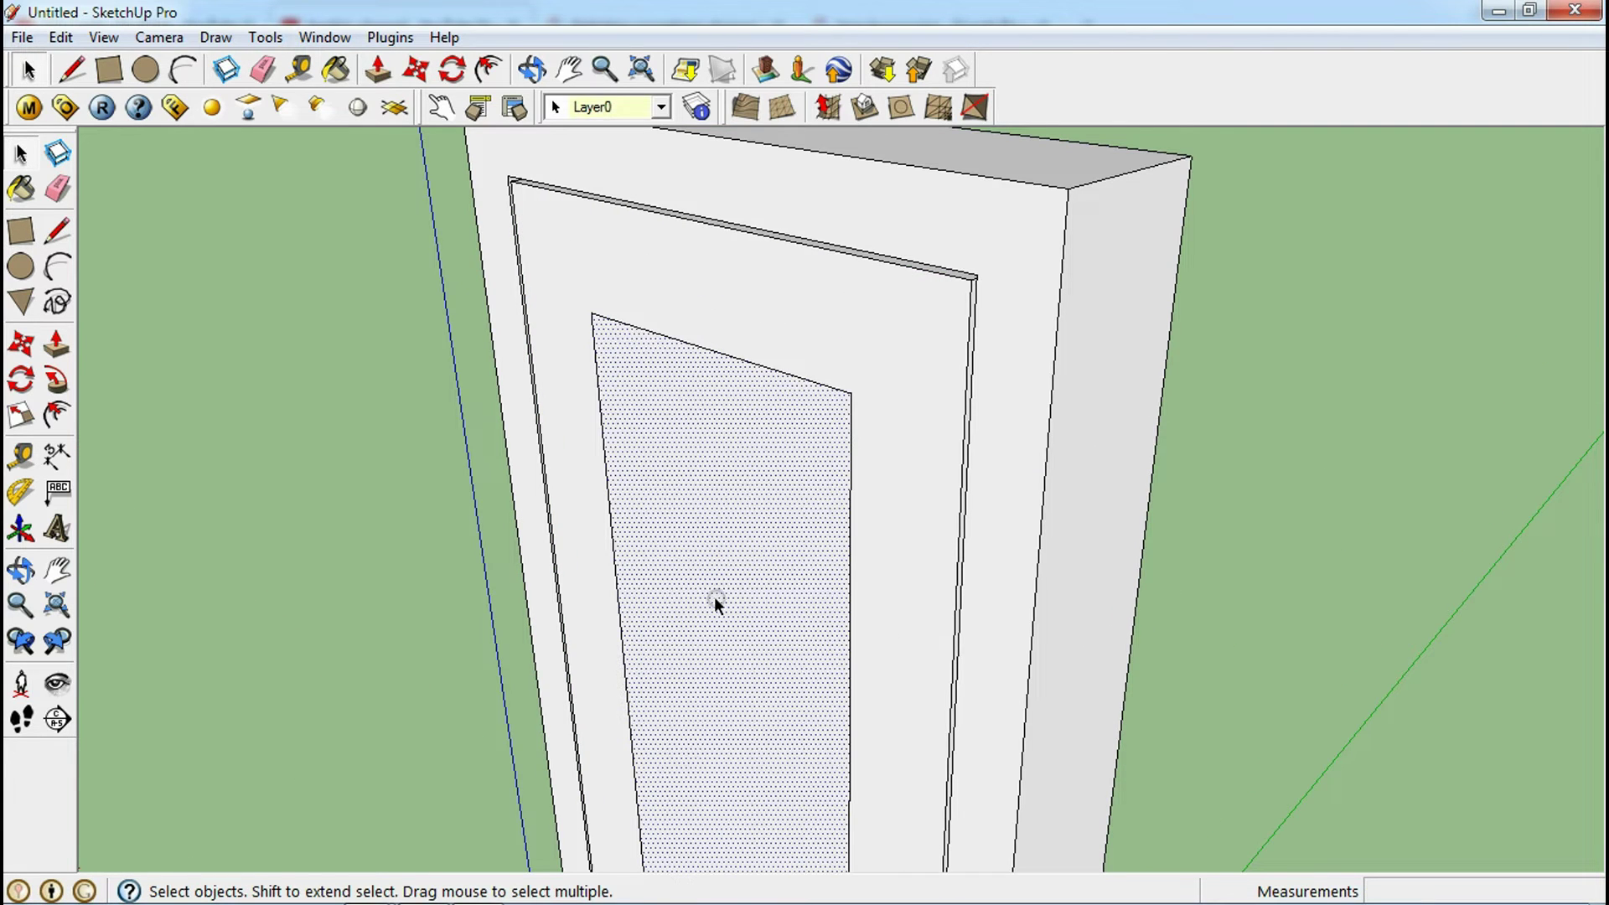
{"action": "key", "text": "Delete"}
Draw a narrow horizontal rectangular profile face against the opening's inner side, spanning the panel frame's thickness
{"action": "scroll", "coordinate": [621, 249], "scroll_direction": "up", "scroll_amount": 5}
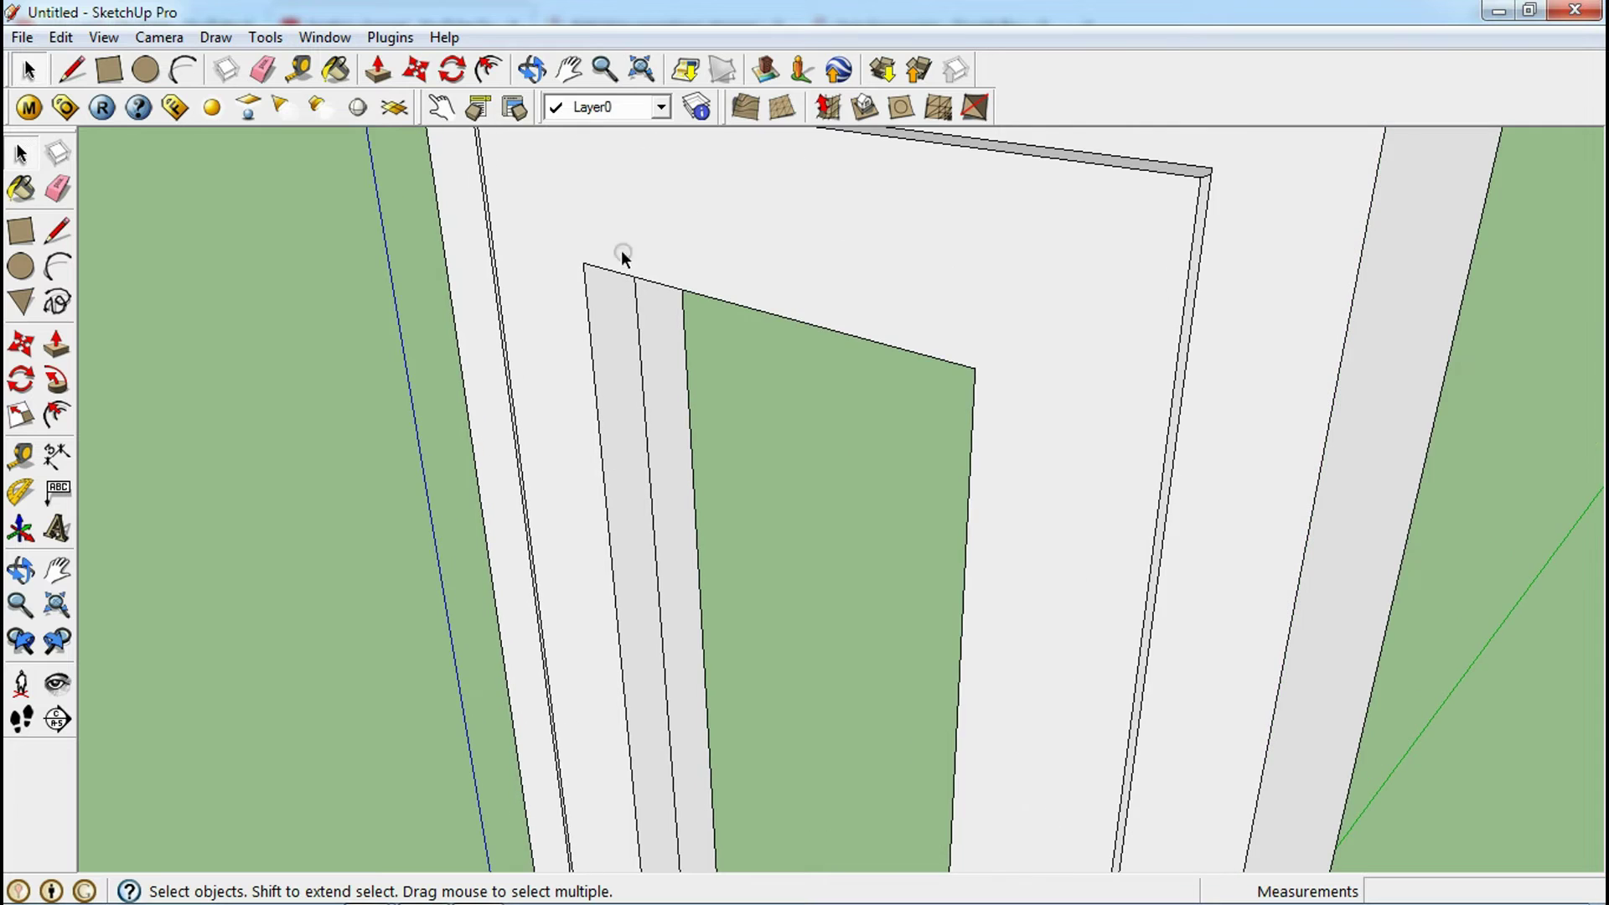
{"action": "scroll", "coordinate": [674, 459], "scroll_direction": "up", "scroll_amount": 3}
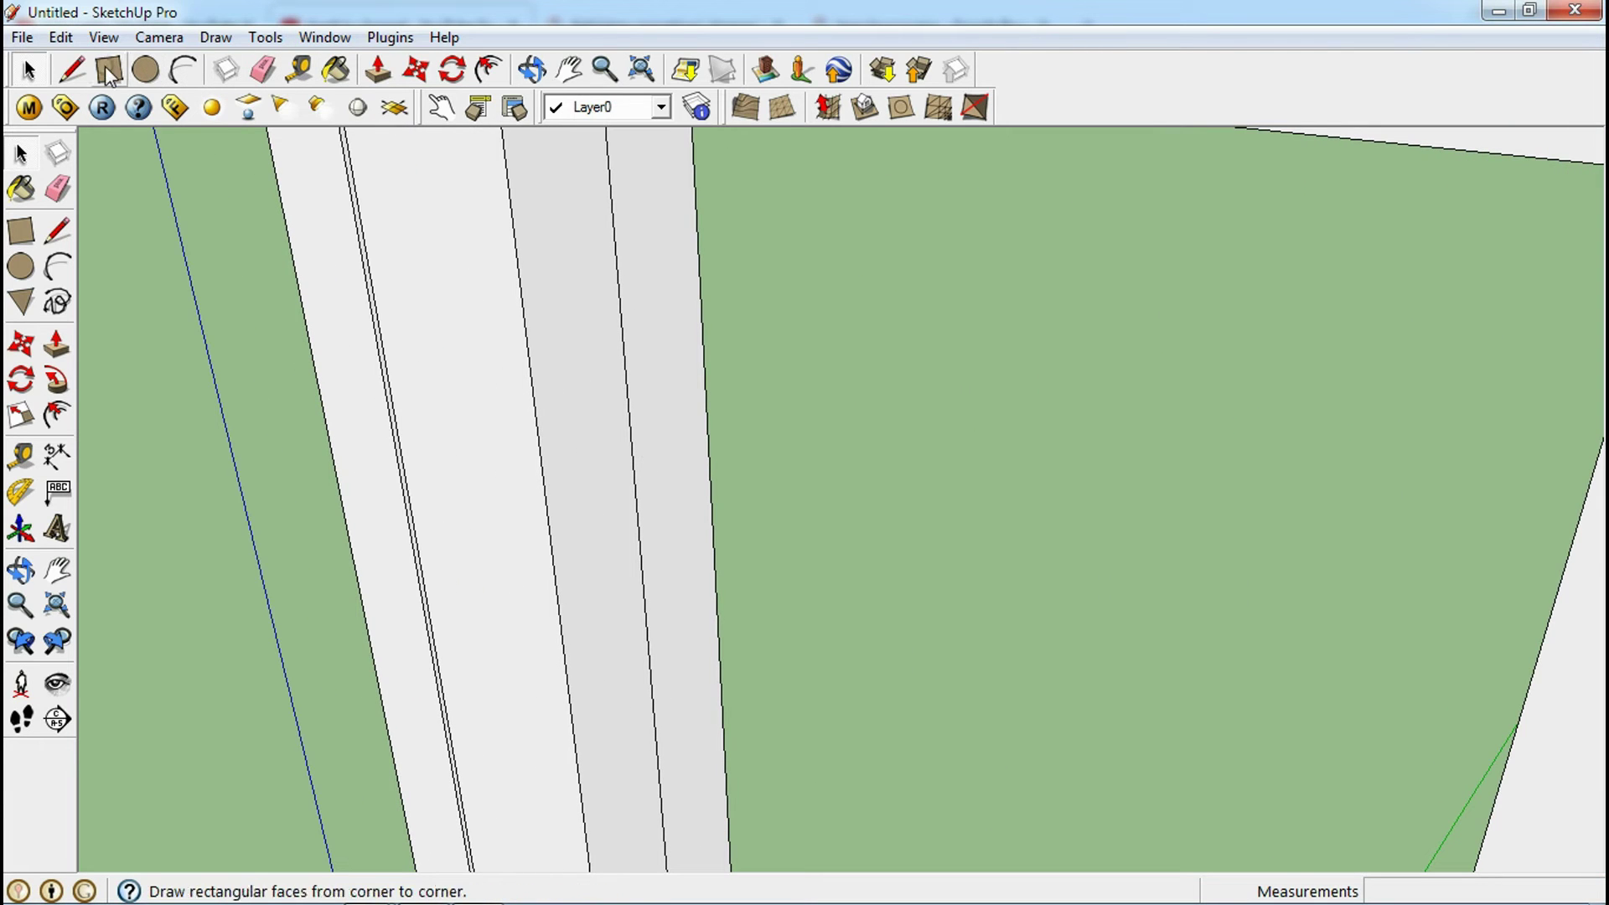
{"action": "left_click", "coordinate": [72, 70]}
{"action": "scroll", "coordinate": [609, 404], "scroll_direction": "up", "scroll_amount": 2}
{"action": "scroll", "coordinate": [609, 403], "scroll_direction": "up", "scroll_amount": 1}
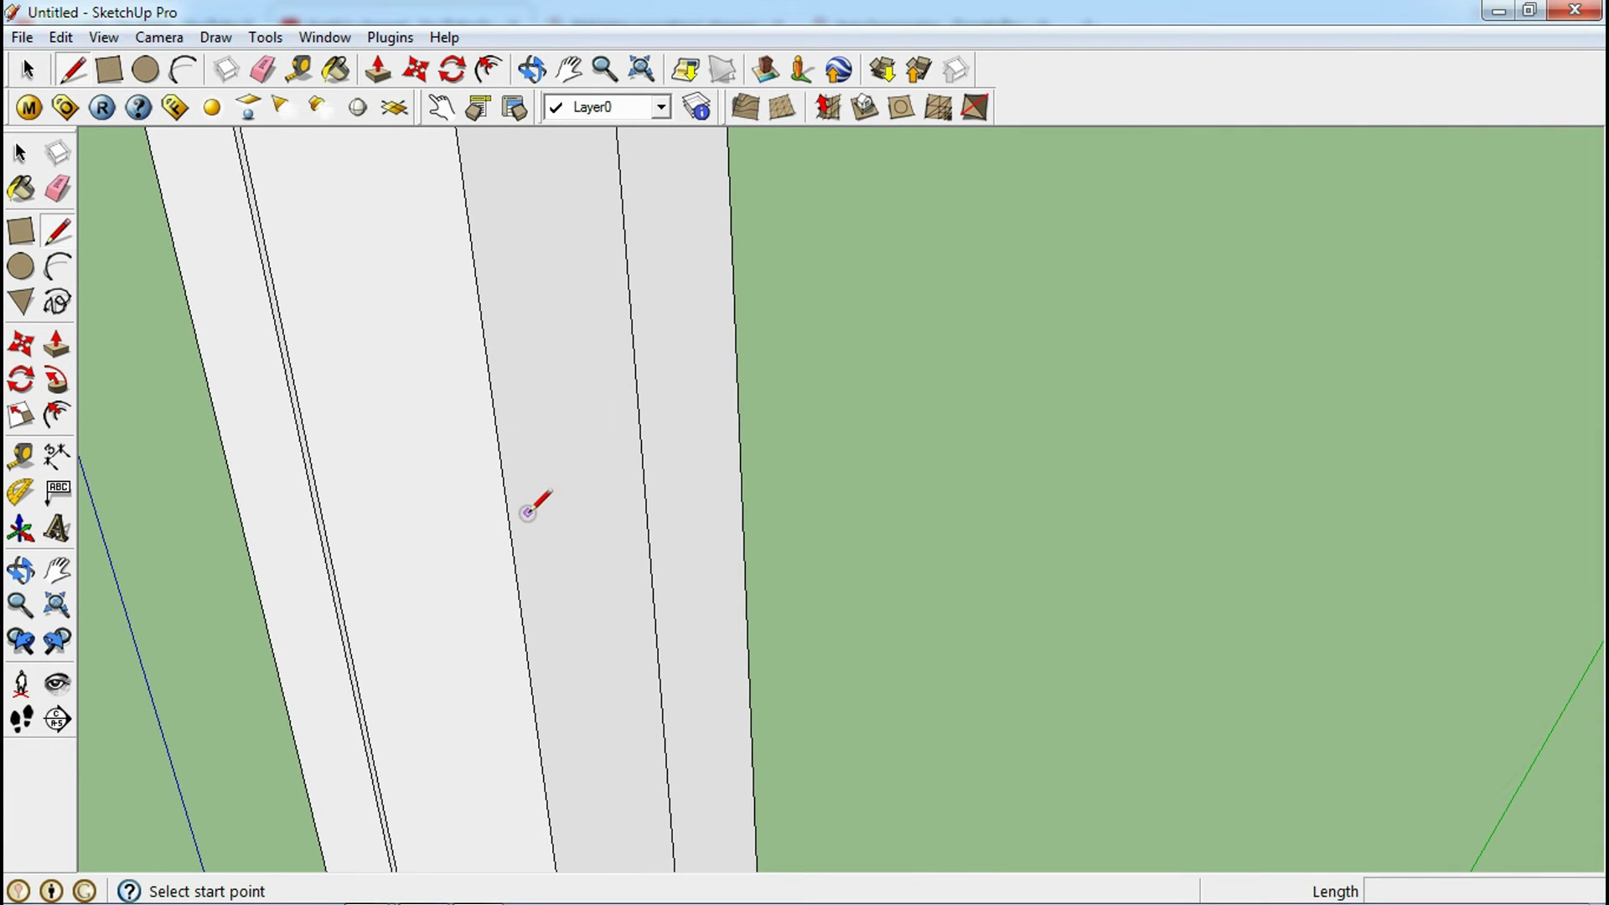
{"action": "left_click", "coordinate": [507, 508]}
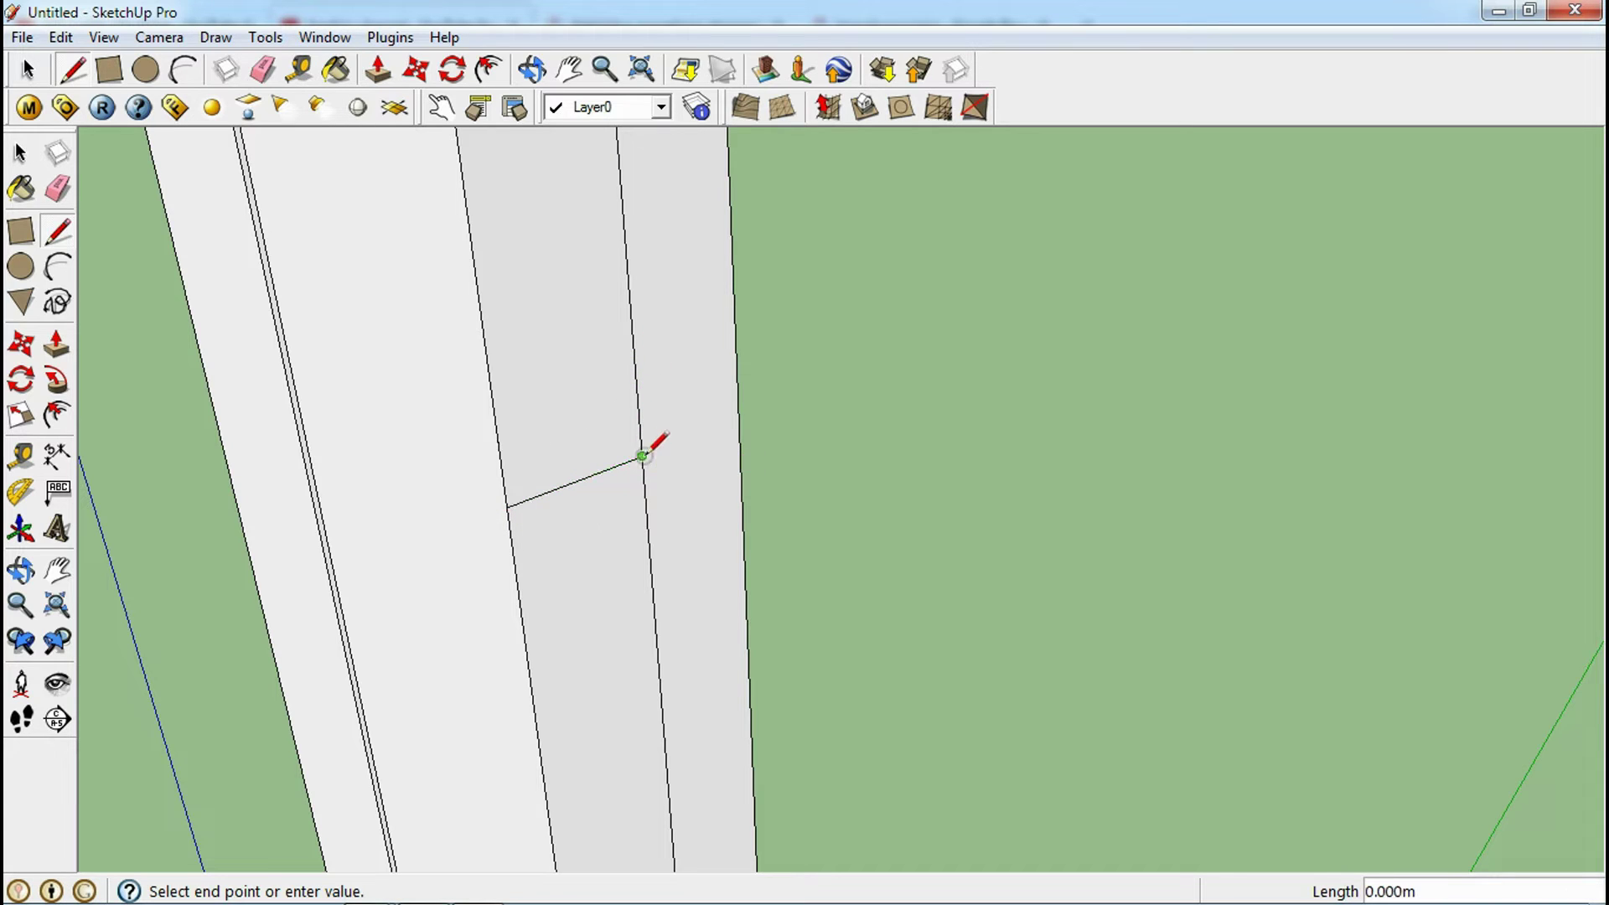
{"action": "left_click", "coordinate": [682, 472]}
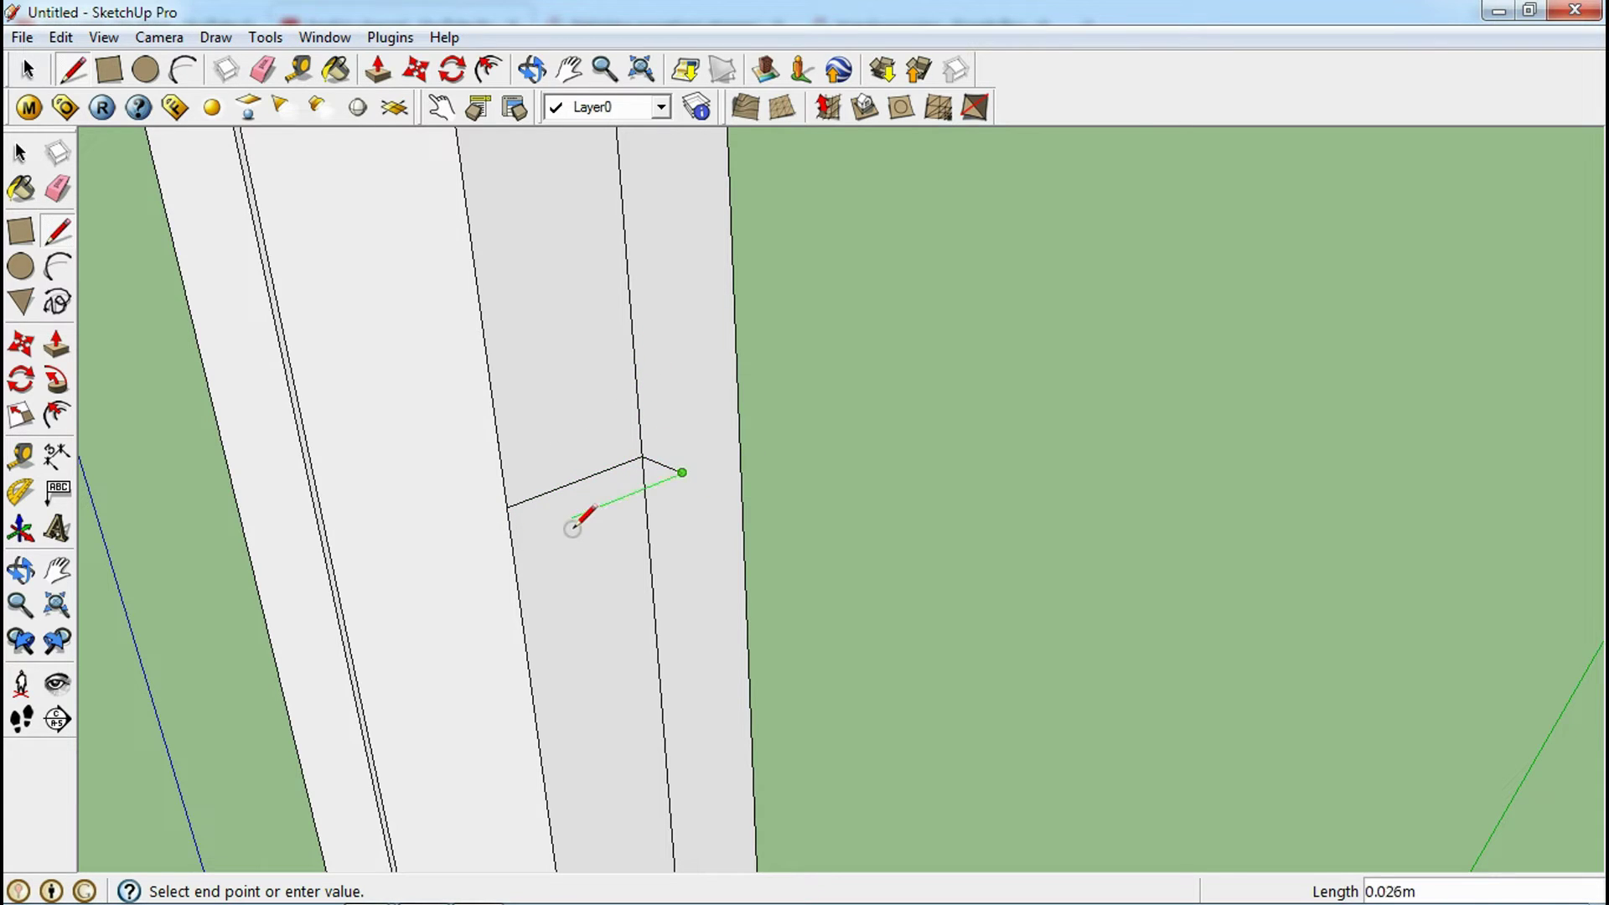
{"action": "left_click", "coordinate": [507, 507]}
{"action": "scroll", "coordinate": [531, 497], "scroll_direction": "up", "scroll_amount": 3}
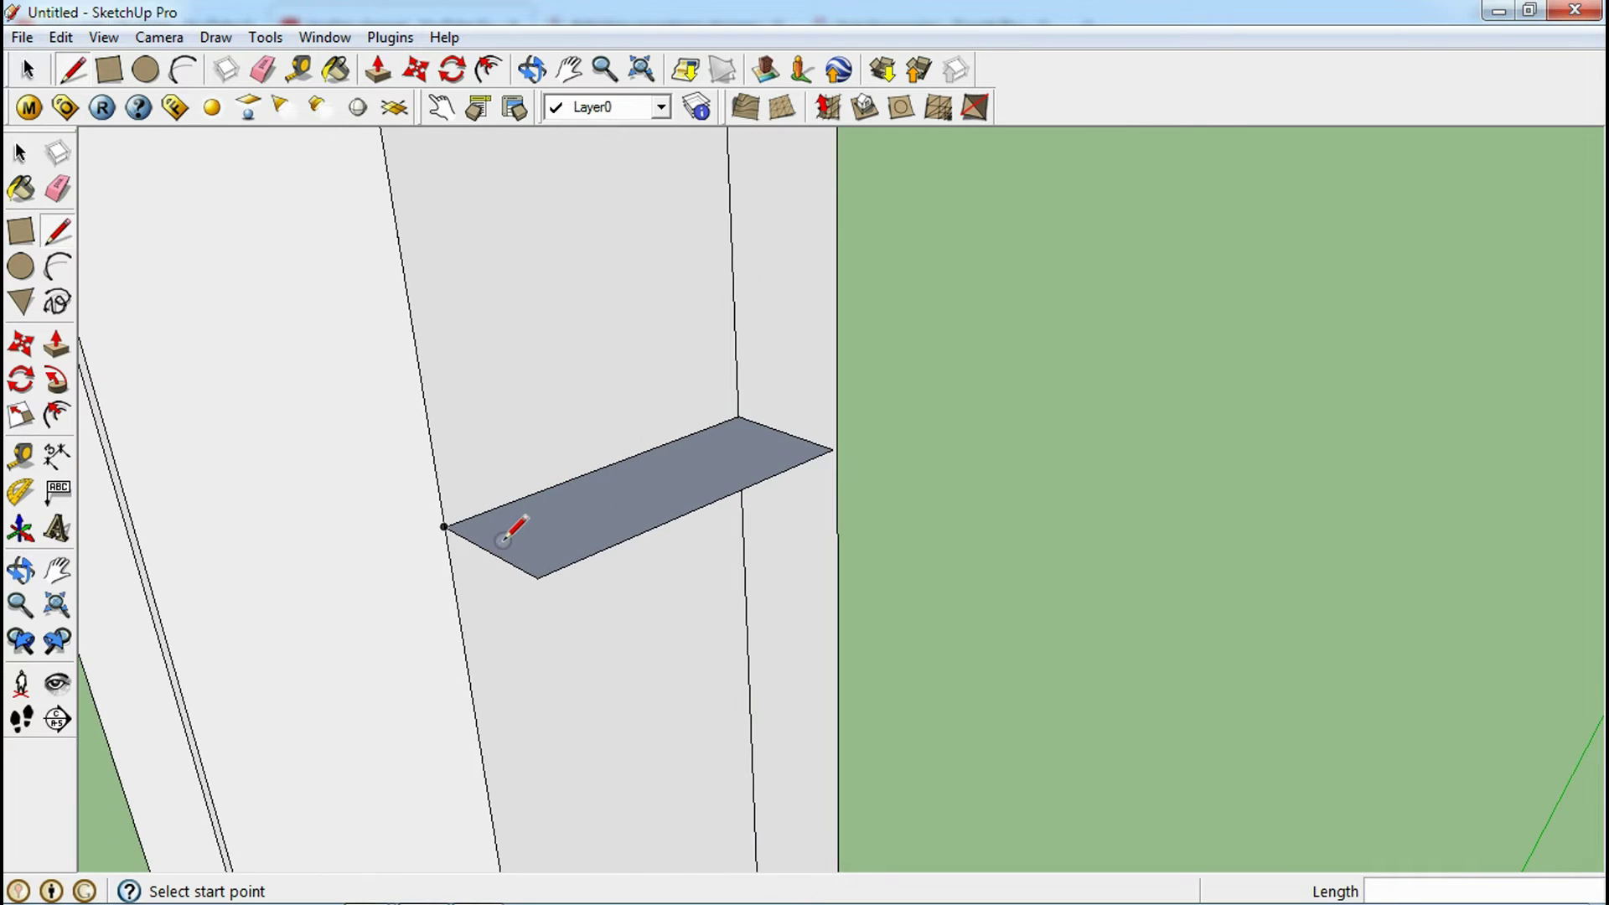
Draw two-segment angled lines on the profile face that cut off both of its outward corners
{"action": "left_click", "coordinate": [489, 551]}
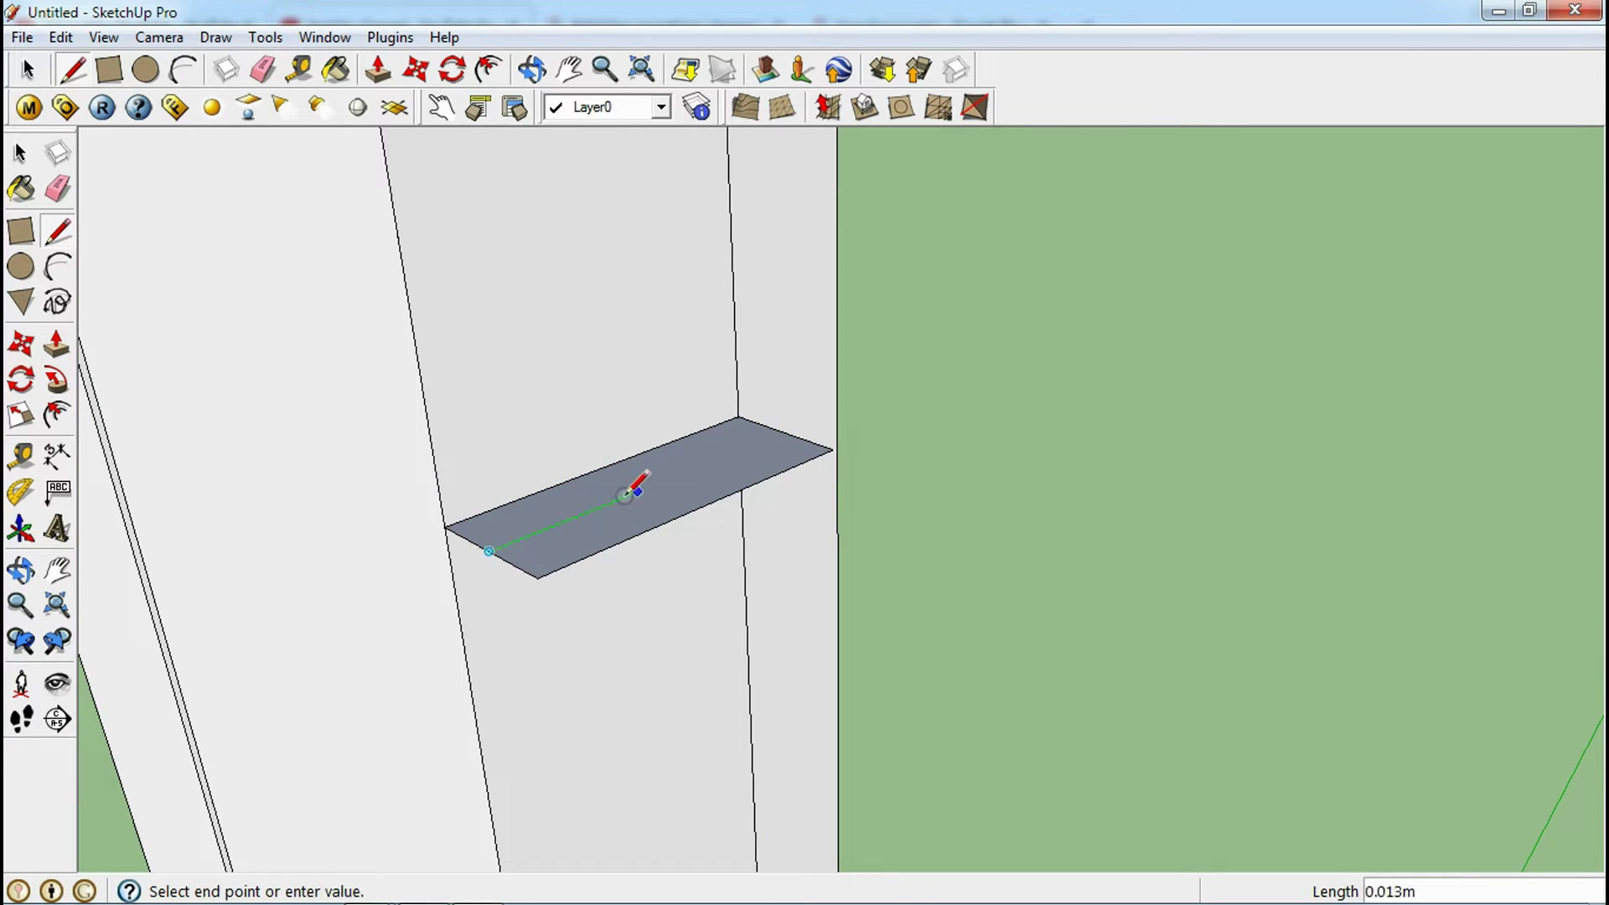
{"action": "left_click", "coordinate": [612, 546]}
{"action": "left_click", "coordinate": [783, 431]}
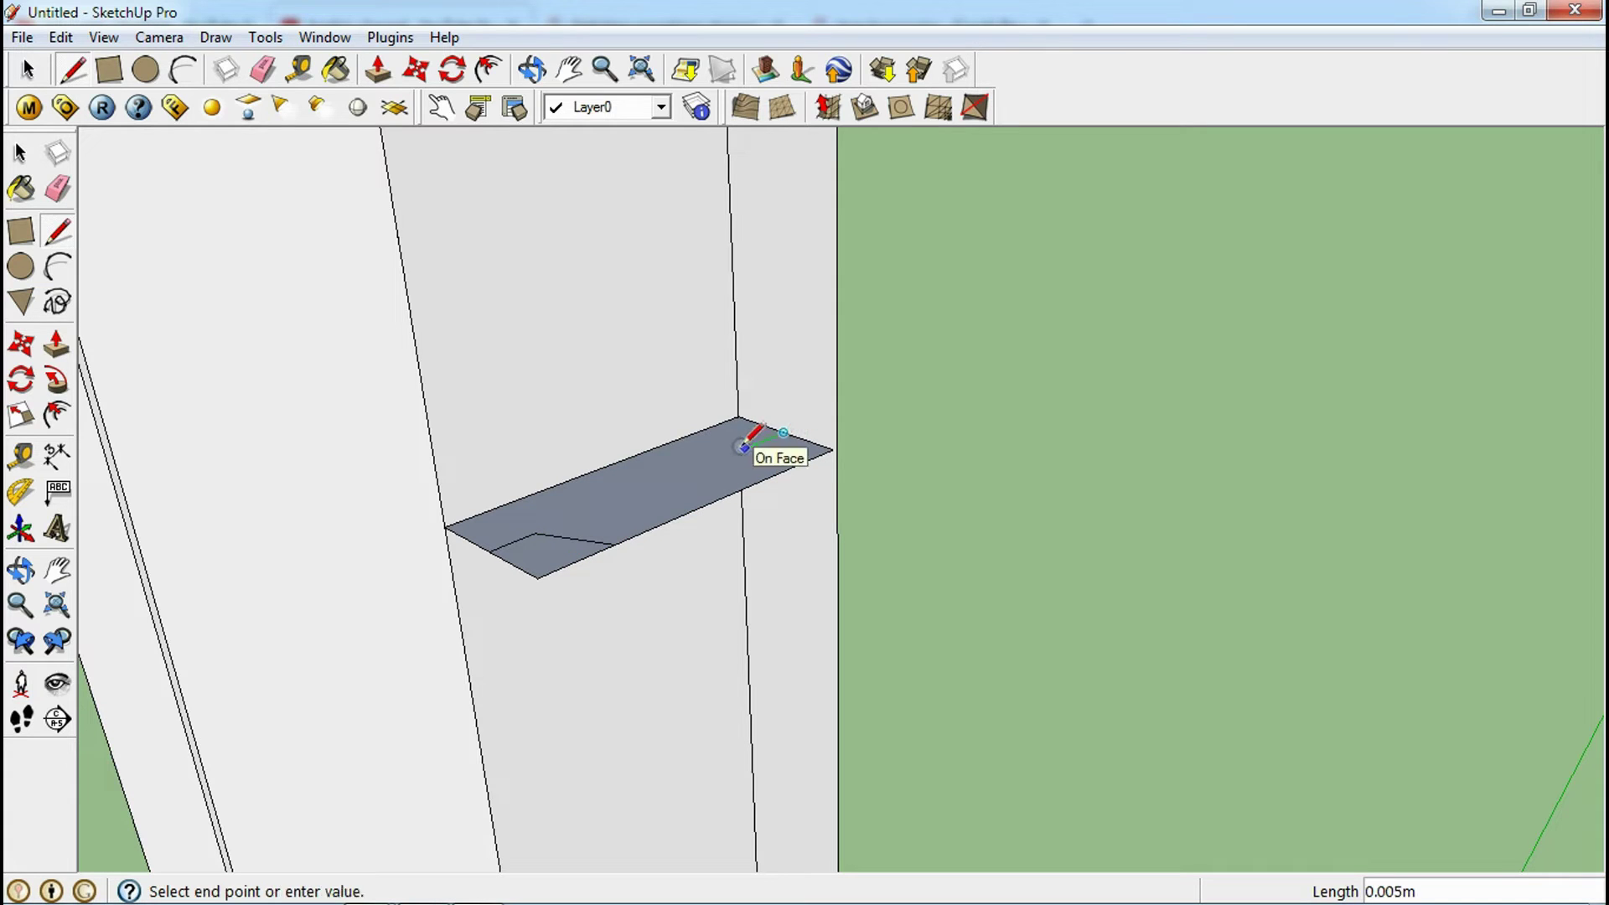
{"action": "left_click", "coordinate": [734, 492]}
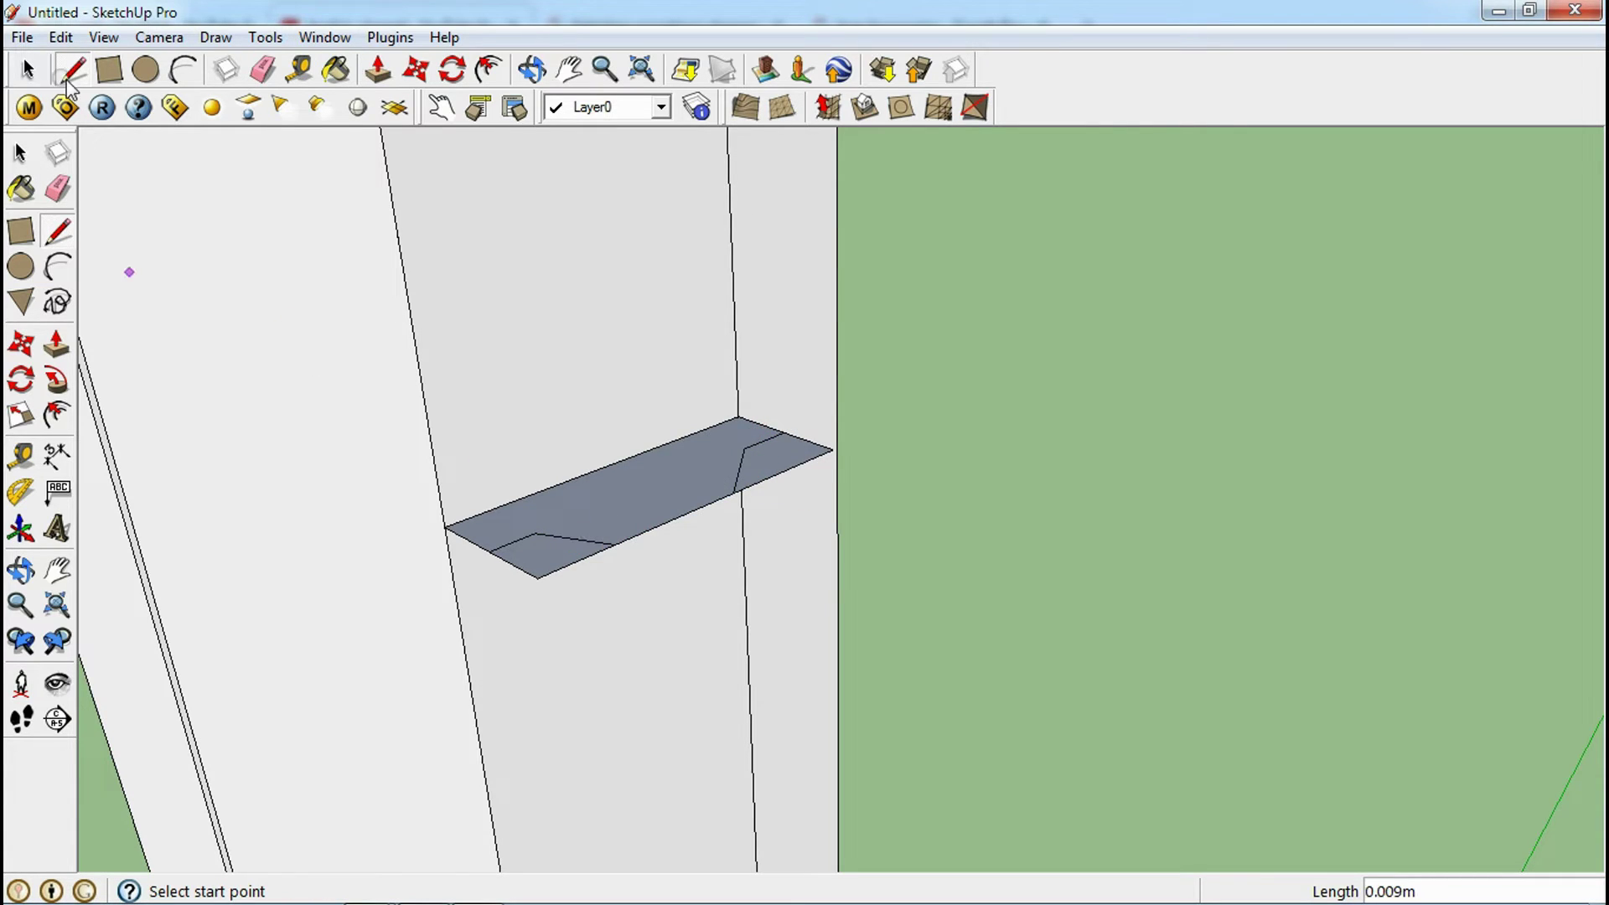
Erase the outer edges of the two cut-off corners, leaving only the stepped moulding profile face
{"action": "left_click", "coordinate": [262, 69]}
{"action": "left_click_drag", "start_coordinate": [545, 549], "coordinate": [556, 567]}
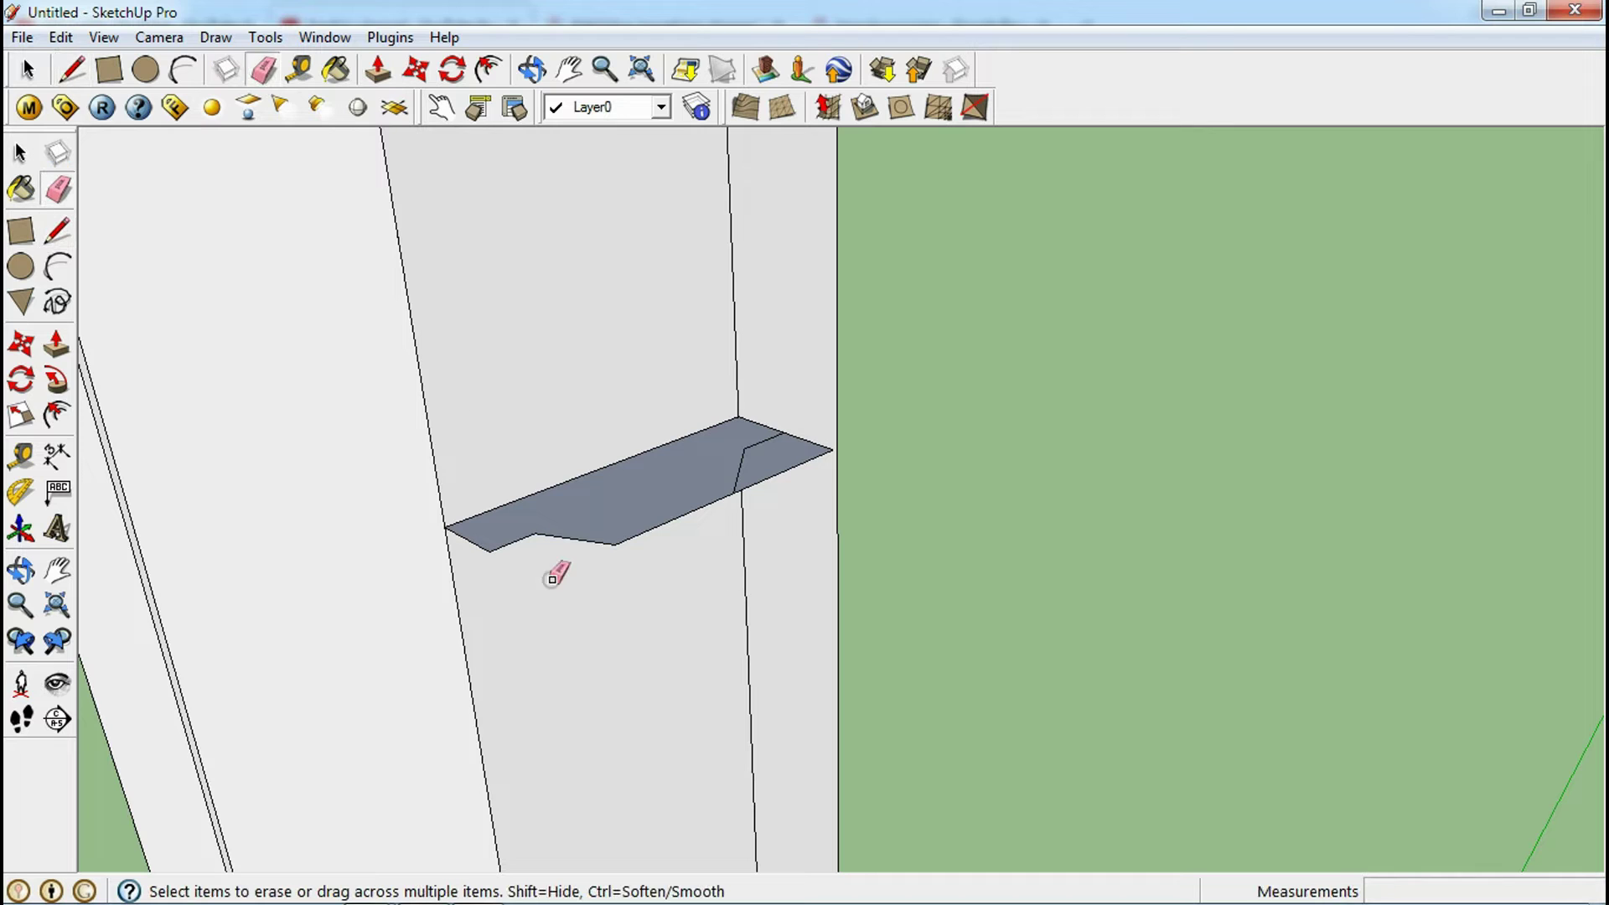
{"action": "left_click_drag", "start_coordinate": [837, 442], "coordinate": [156, 245]}
{"action": "key", "text": "ctrl+z"}
{"action": "left_click_drag", "start_coordinate": [812, 445], "coordinate": [818, 469]}
{"action": "key", "text": "space"}
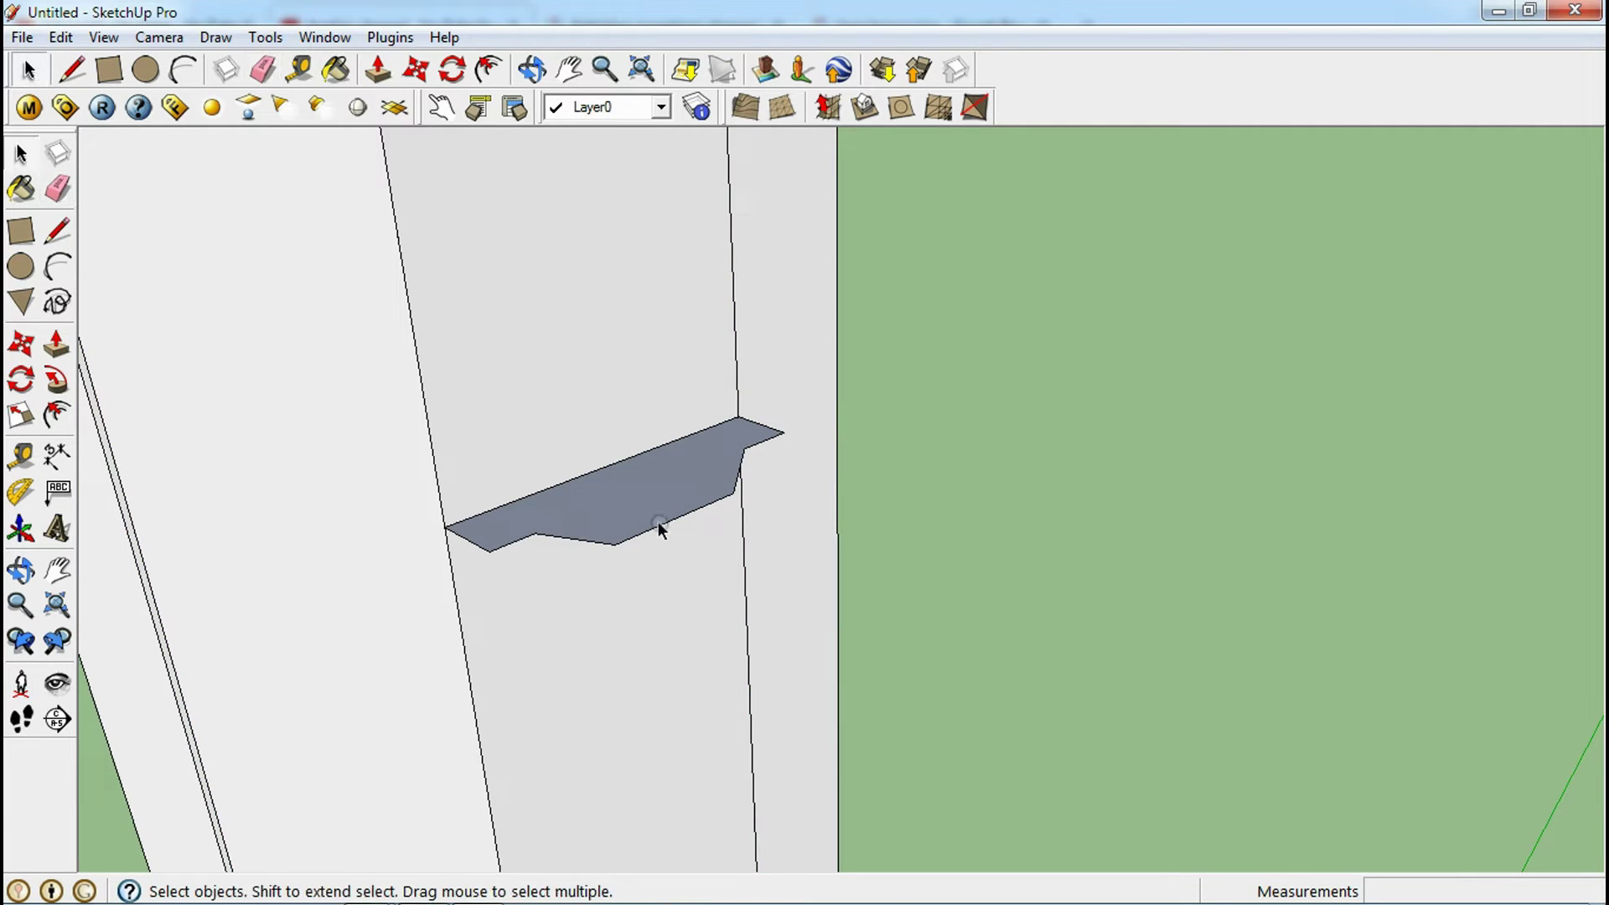
Sweep the moulding profile around the panel opening's edge loop with Follow Me
{"action": "left_click", "coordinate": [520, 513]}
{"action": "scroll", "coordinate": [523, 516], "scroll_direction": "up", "scroll_amount": 2}
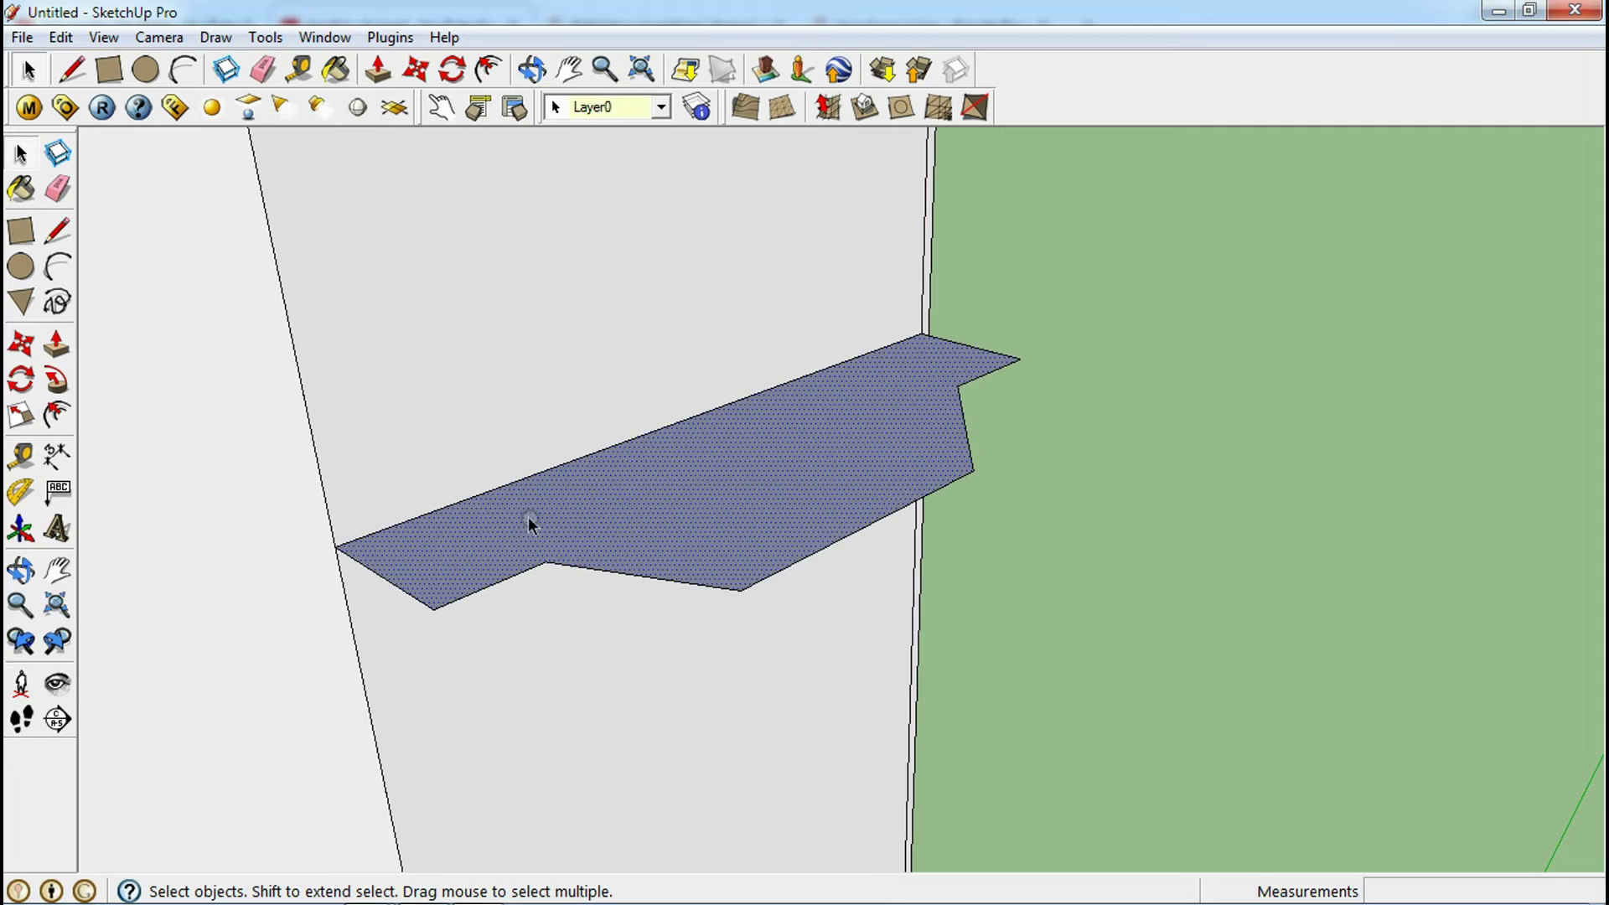
{"action": "double_click", "coordinate": [742, 504]}
{"action": "left_click", "coordinate": [130, 306]}
{"action": "left_click", "coordinate": [56, 380]}
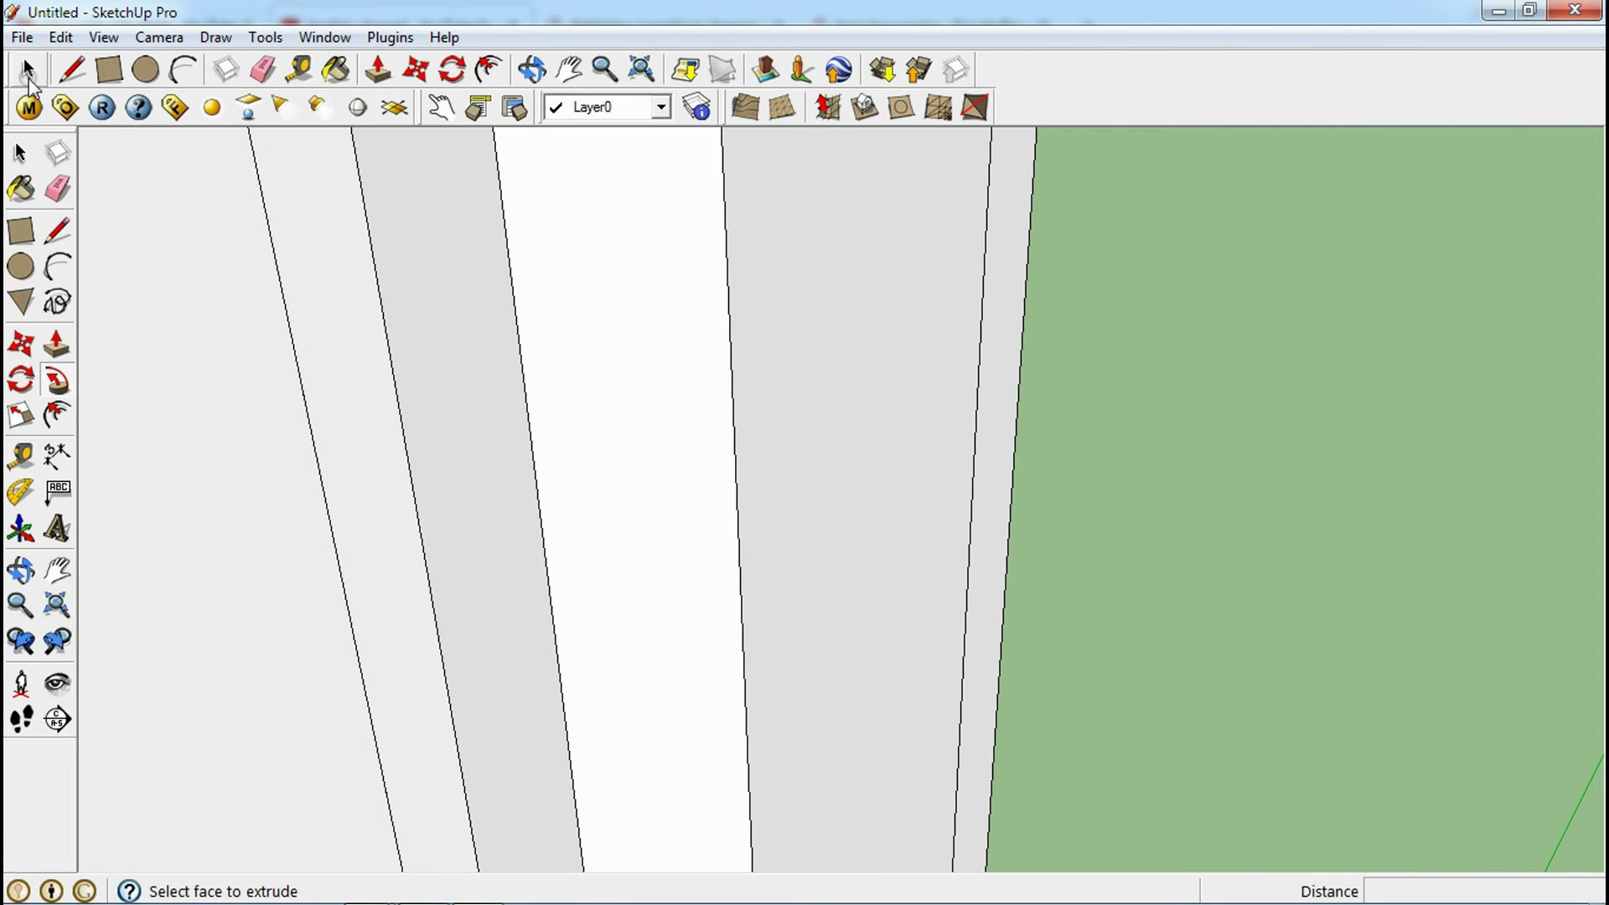
Select all connected geometry of the swept moulding and make it a group
{"action": "left_click", "coordinate": [28, 69]}
{"action": "left_click", "coordinate": [781, 365]}
{"action": "triple_click", "coordinate": [781, 366]}
{"action": "right_click", "coordinate": [783, 365]}
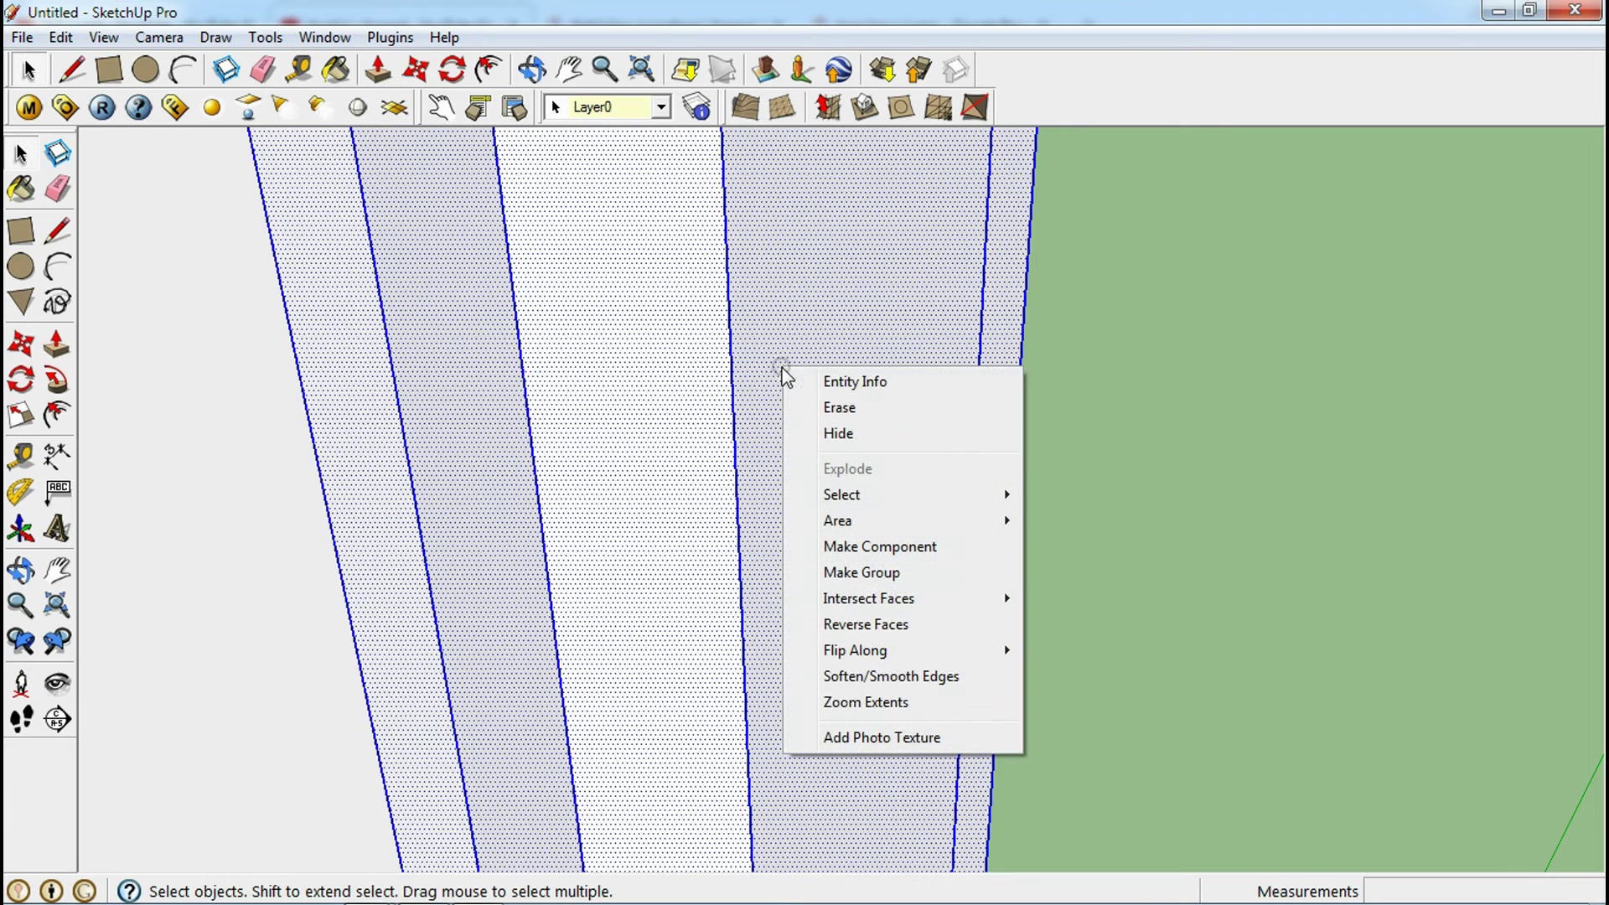
{"action": "left_click", "coordinate": [875, 578]}
{"action": "scroll", "coordinate": [721, 572], "scroll_direction": "down", "scroll_amount": 6}
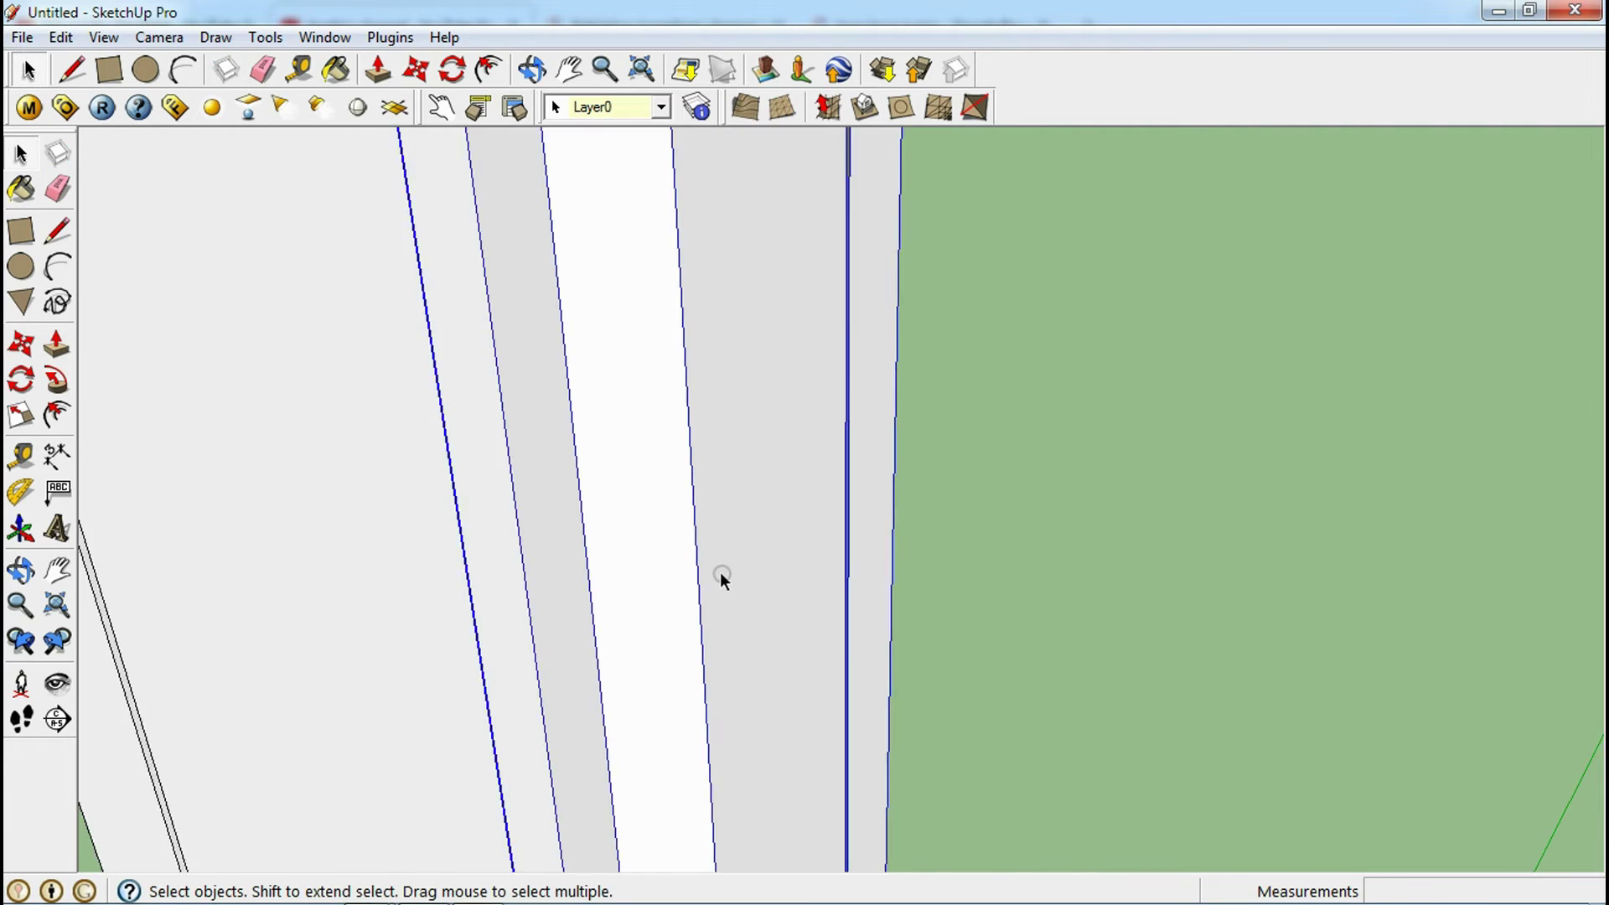
{"action": "scroll", "coordinate": [710, 413], "scroll_direction": "up", "scroll_amount": 3}
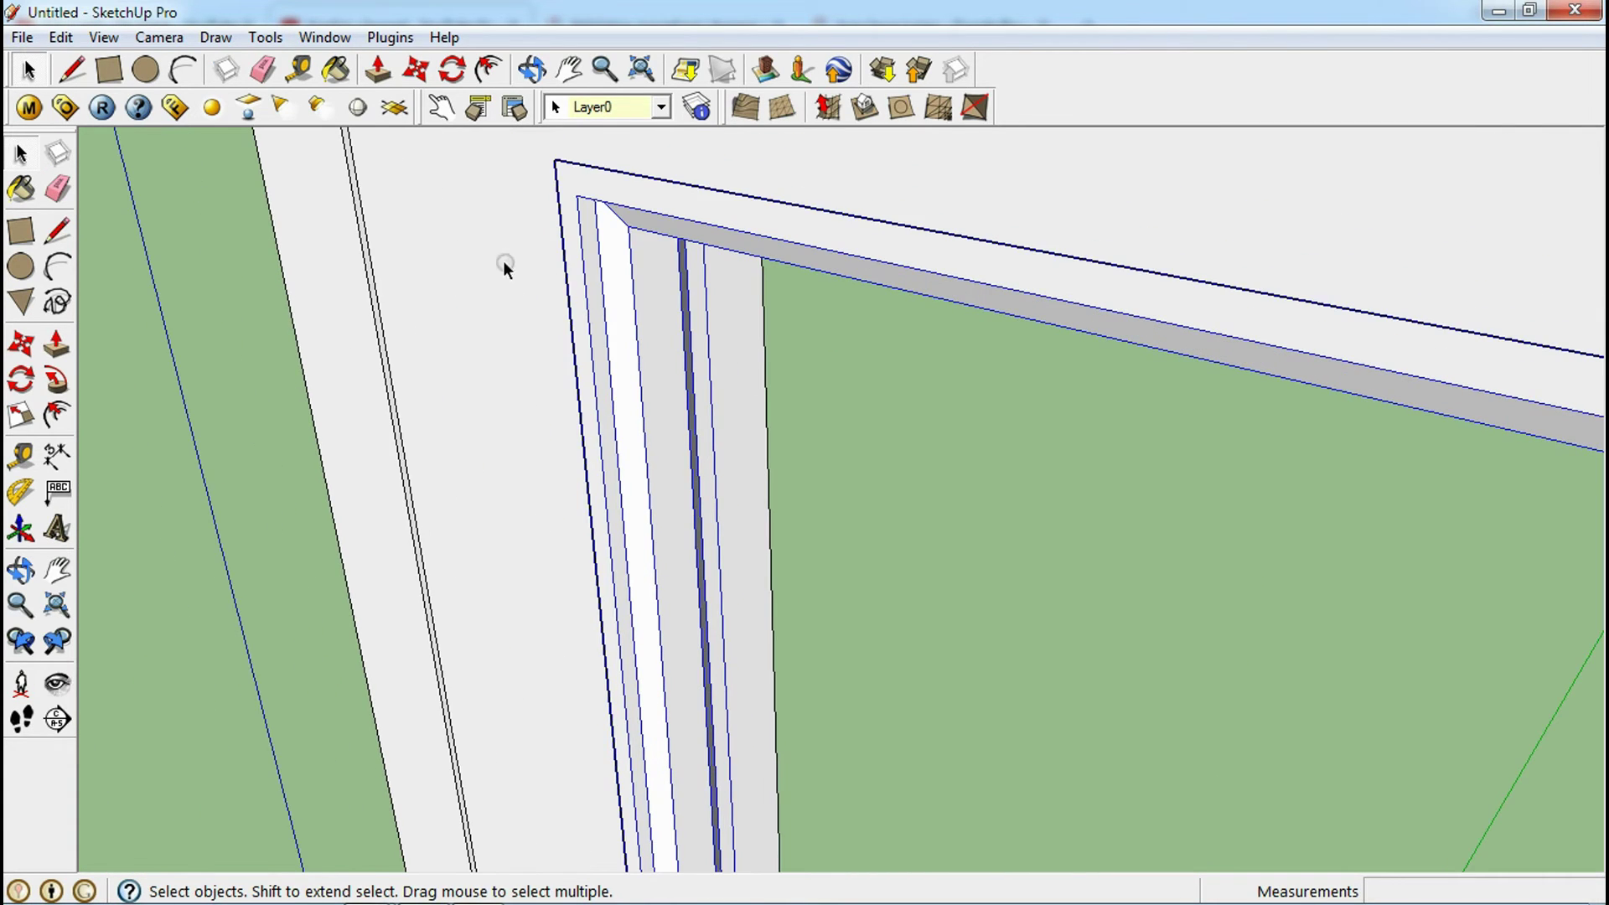
Draw a rectangular glass pane face across the moulding's opening, from one inner corner to the diagonally opposite one
{"action": "left_click", "coordinate": [107, 71]}
{"action": "scroll", "coordinate": [1003, 176], "scroll_direction": "down", "scroll_amount": 3}
{"action": "scroll", "coordinate": [852, 204], "scroll_direction": "down", "scroll_amount": 2}
{"action": "left_click", "coordinate": [830, 196]}
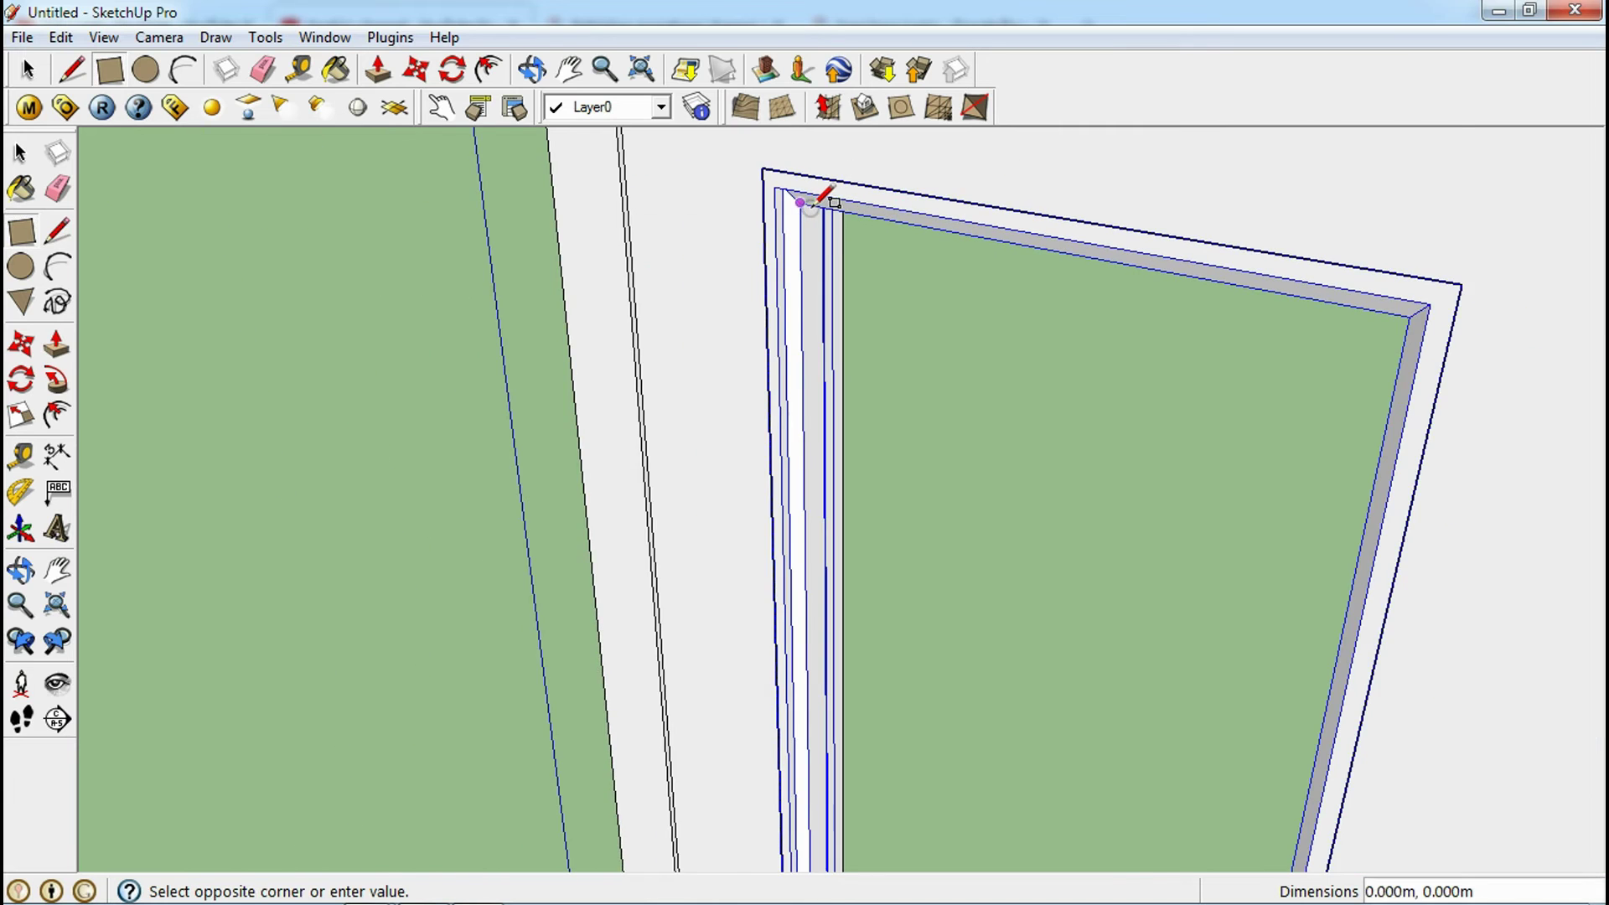
{"action": "scroll", "coordinate": [1077, 261], "scroll_direction": "up", "scroll_amount": 3}
{"action": "scroll", "coordinate": [1075, 262], "scroll_direction": "down", "scroll_amount": 3}
{"action": "scroll", "coordinate": [1026, 646], "scroll_direction": "up", "scroll_amount": 5}
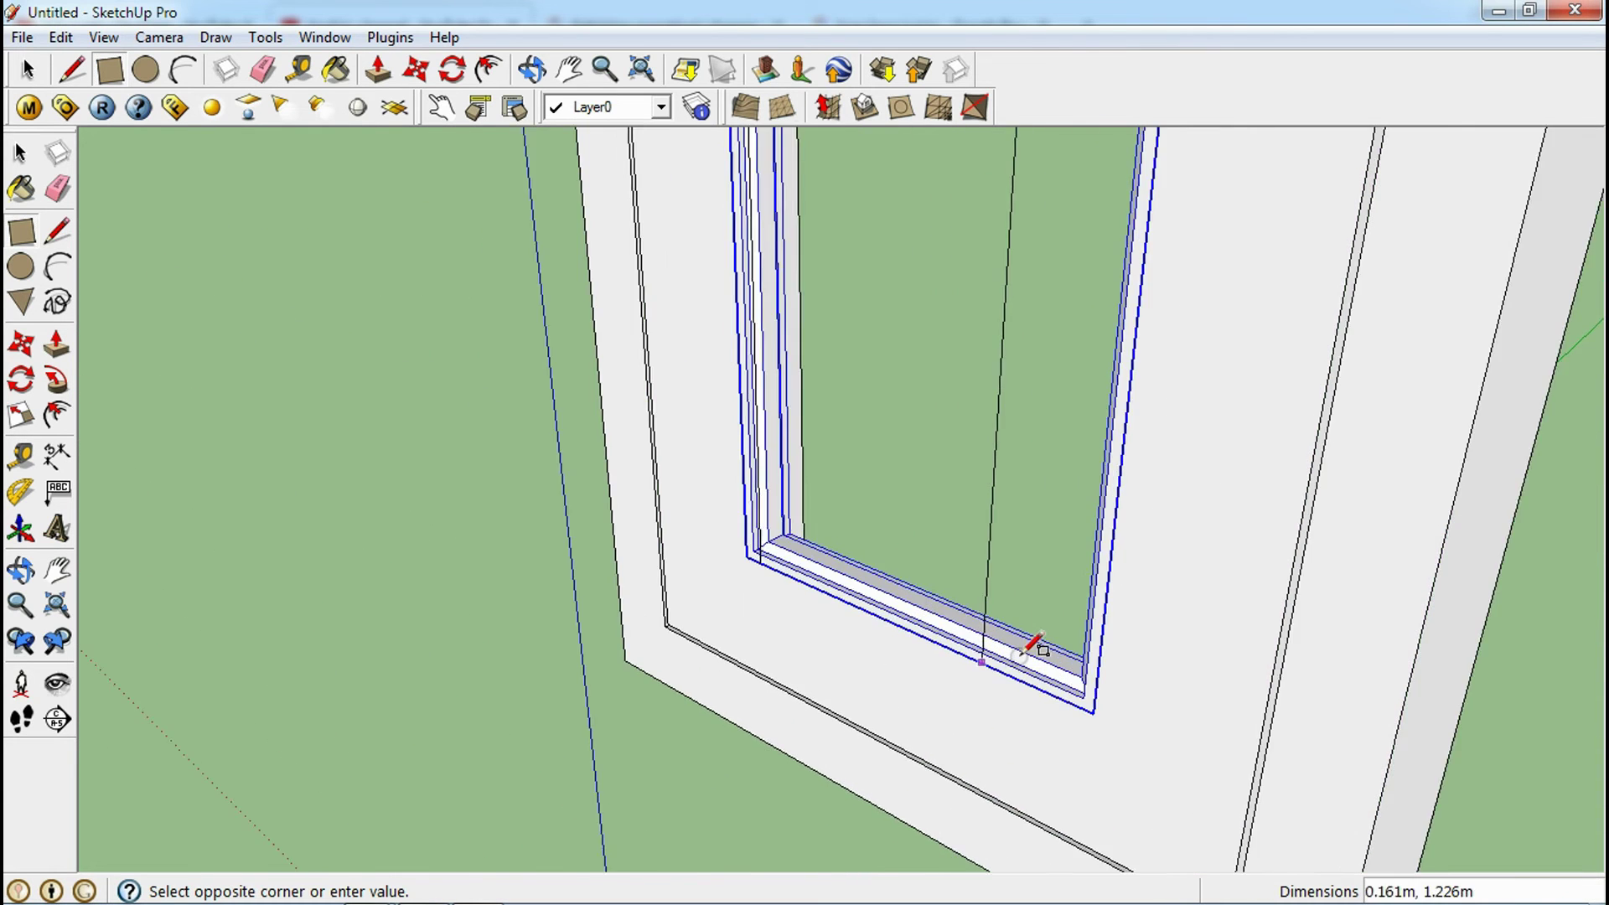
{"action": "left_click", "coordinate": [1155, 698]}
{"action": "key", "text": "space"}
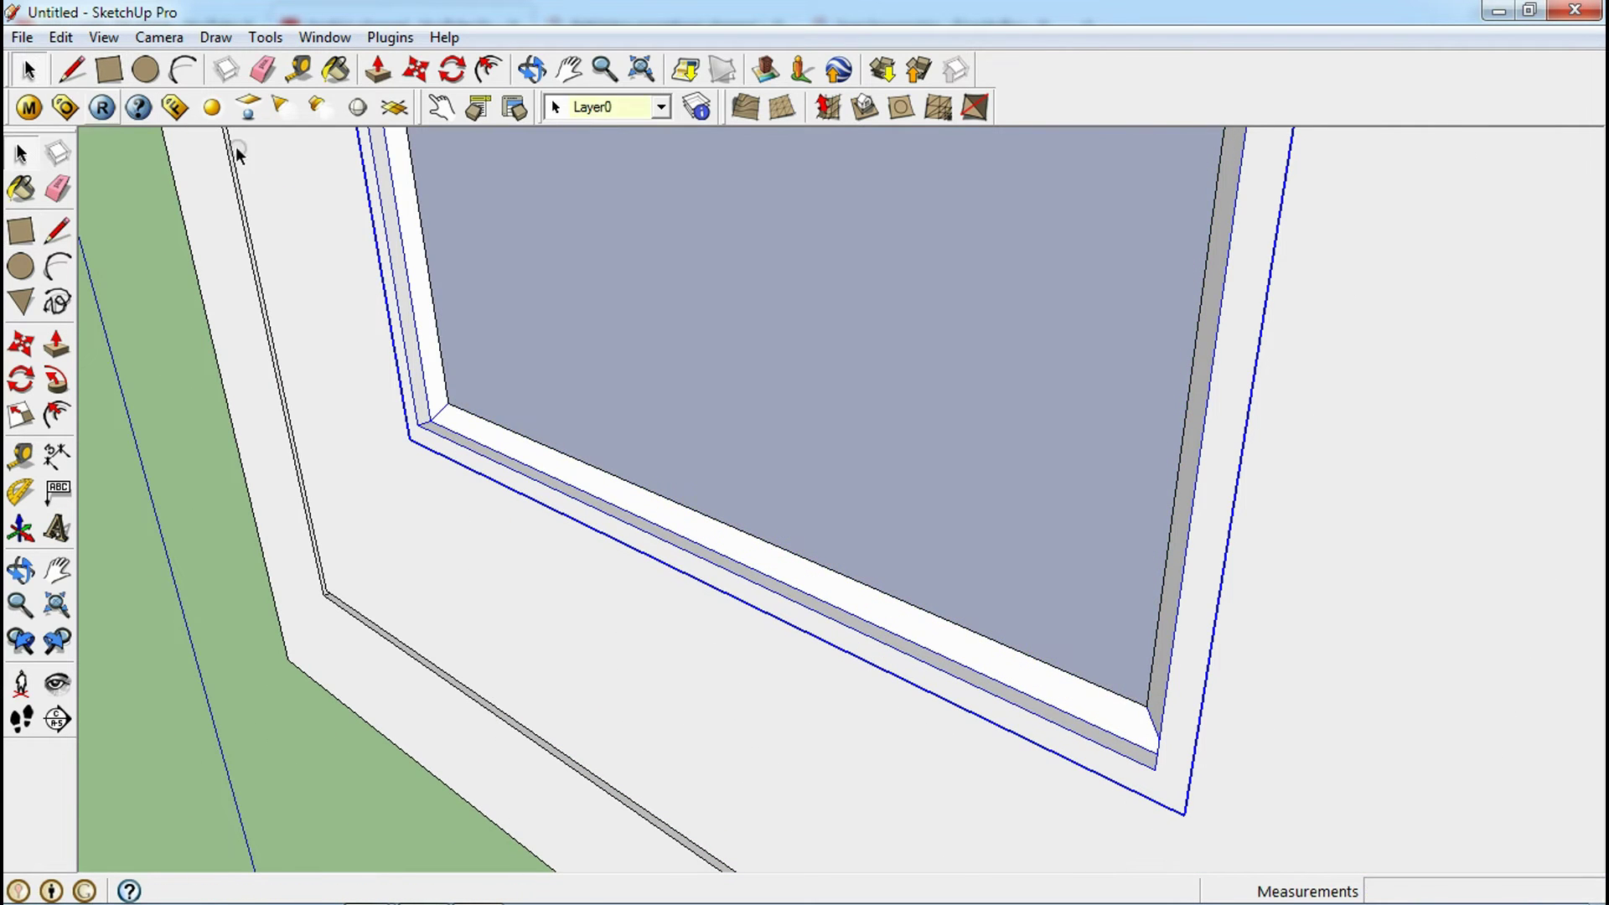
Move the pane face with its edges about 0.003 m inward into the moulding's depth
{"action": "left_click", "coordinate": [546, 373]}
{"action": "left_click", "coordinate": [416, 71]}
{"action": "scroll", "coordinate": [467, 395], "scroll_direction": "up", "scroll_amount": 4}
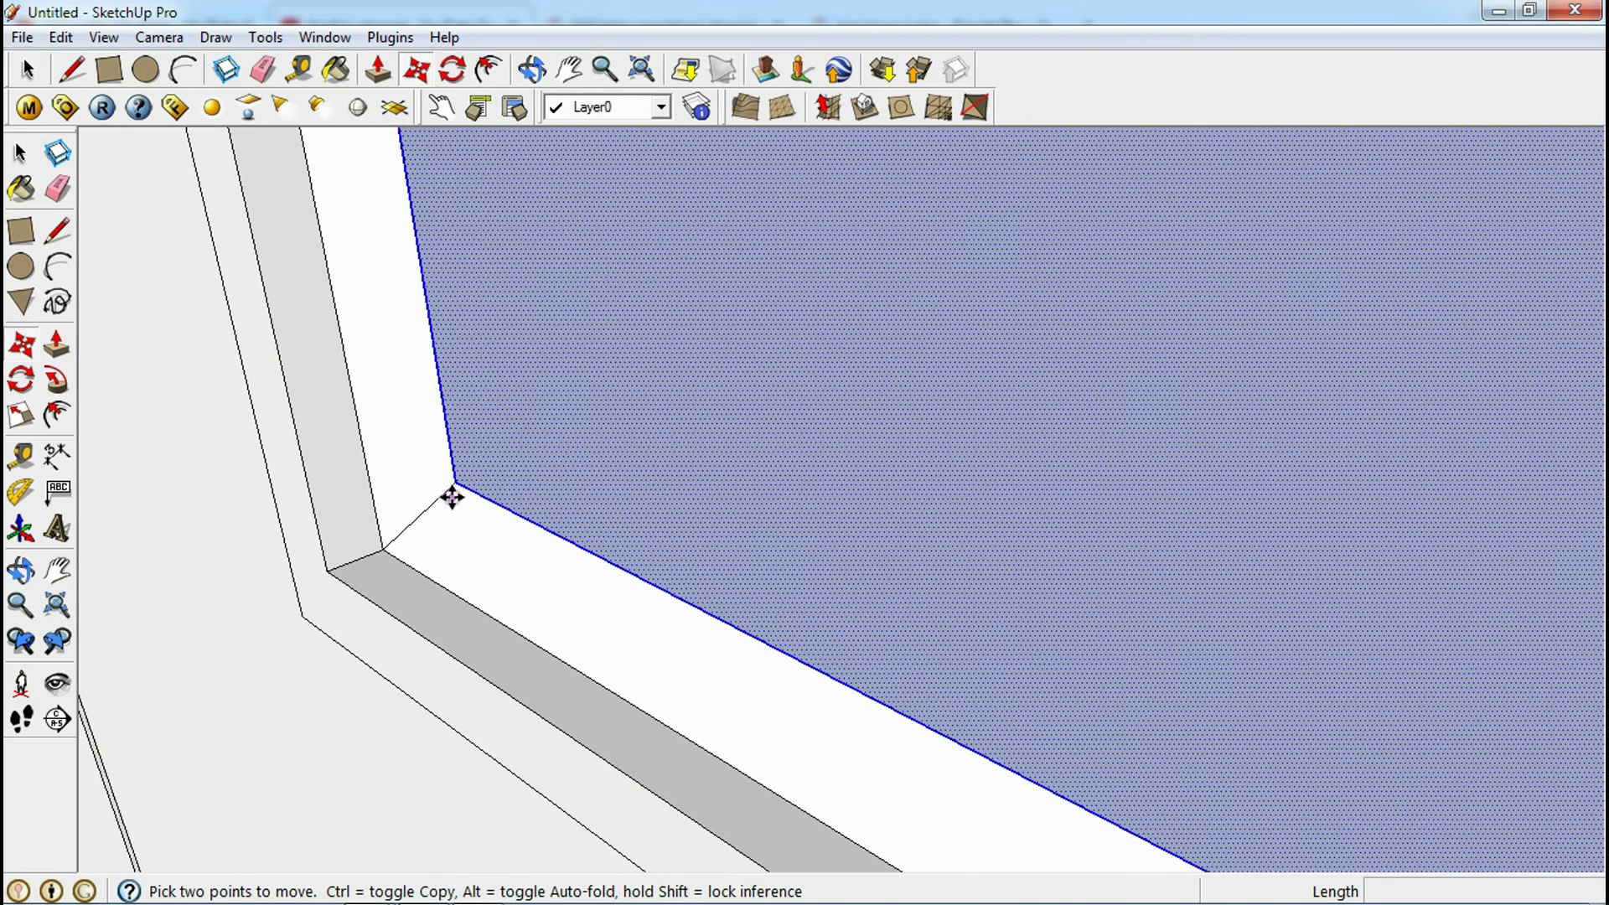
{"action": "left_click", "coordinate": [463, 482]}
{"action": "left_click", "coordinate": [494, 466]}
{"action": "key", "text": "space"}
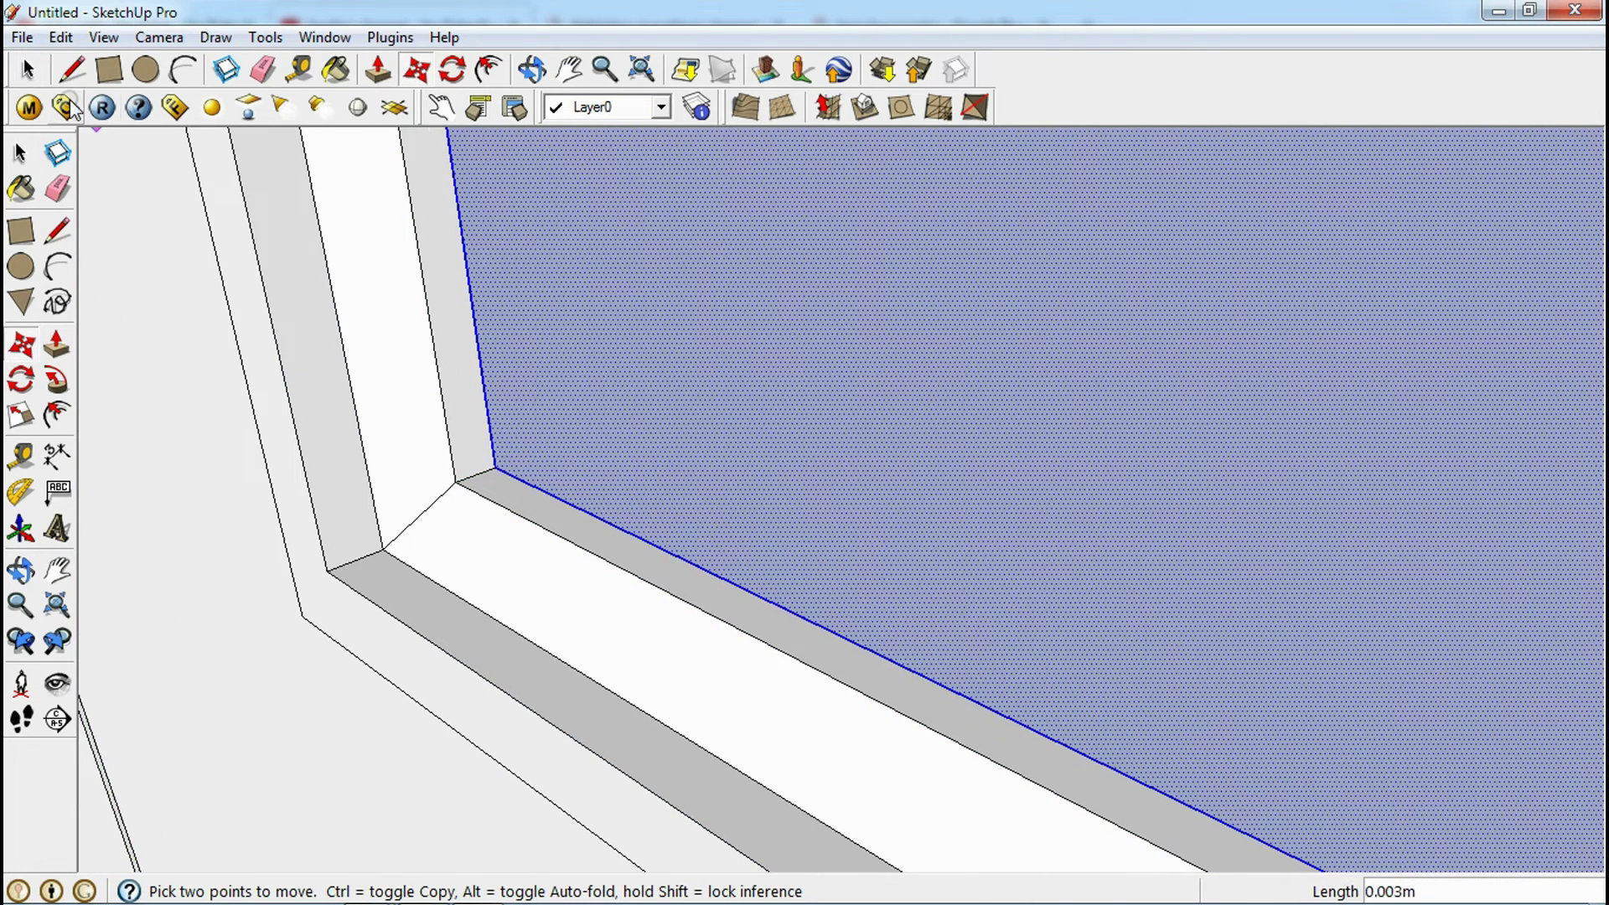
Paint the pane face with the Translucent_Glass_Blue material and reverse the face
{"action": "key", "text": "b"}
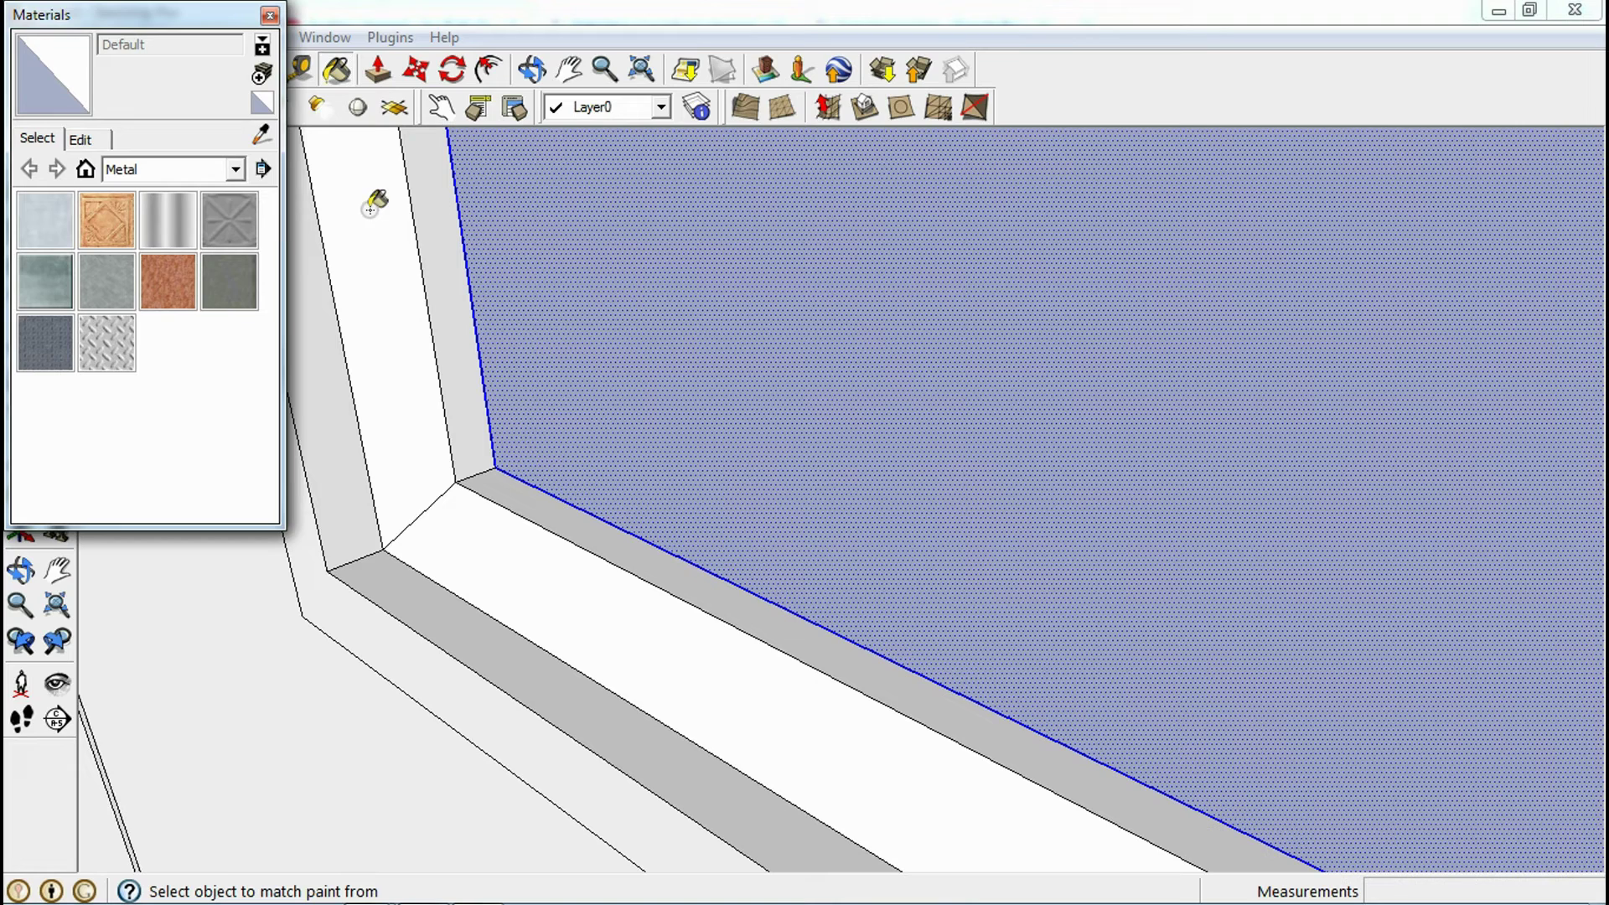
{"action": "left_click", "coordinate": [235, 169]}
{"action": "left_click", "coordinate": [167, 426]}
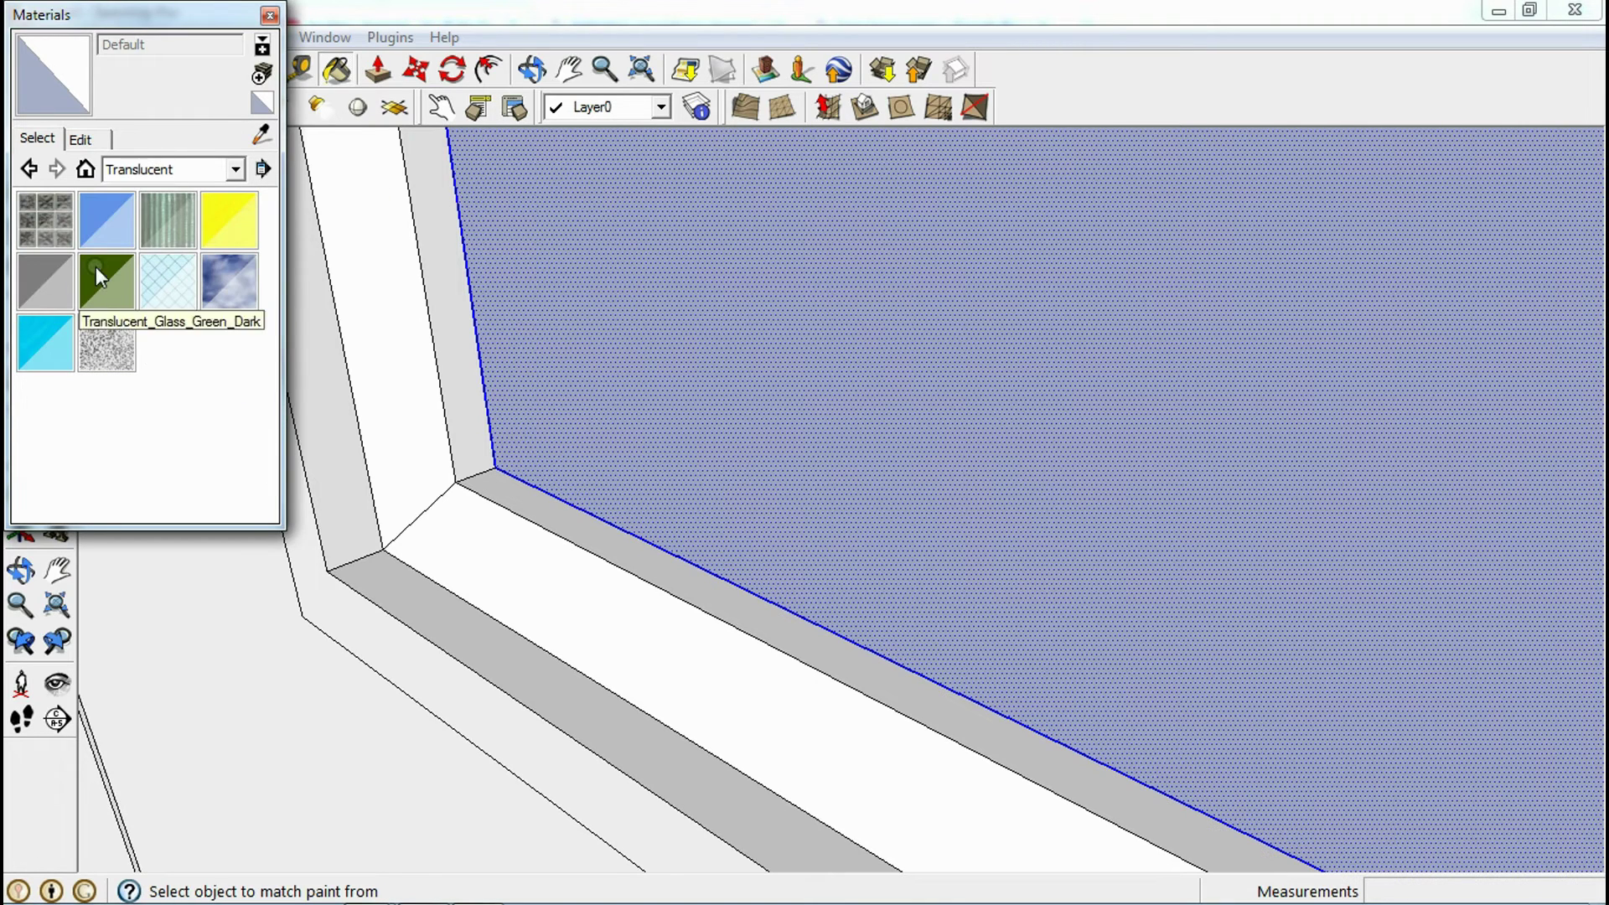
{"action": "left_click", "coordinate": [106, 220]}
{"action": "left_click", "coordinate": [621, 372]}
{"action": "right_click", "coordinate": [620, 380]}
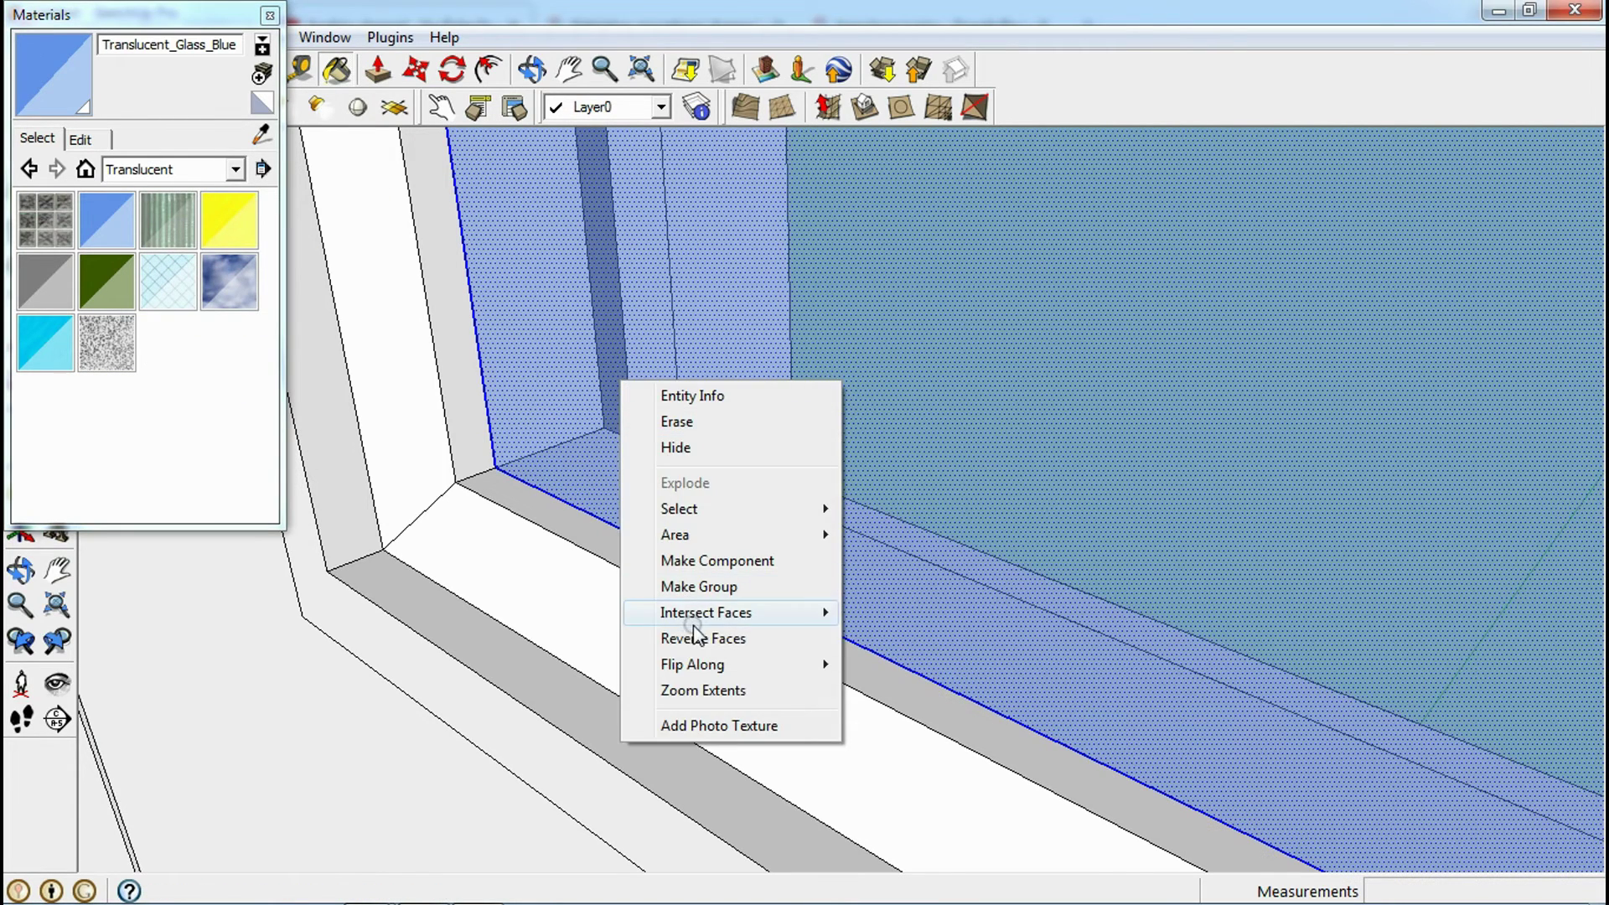
{"action": "left_click", "coordinate": [696, 638]}
{"action": "left_click", "coordinate": [270, 15]}
{"action": "left_click", "coordinate": [27, 69]}
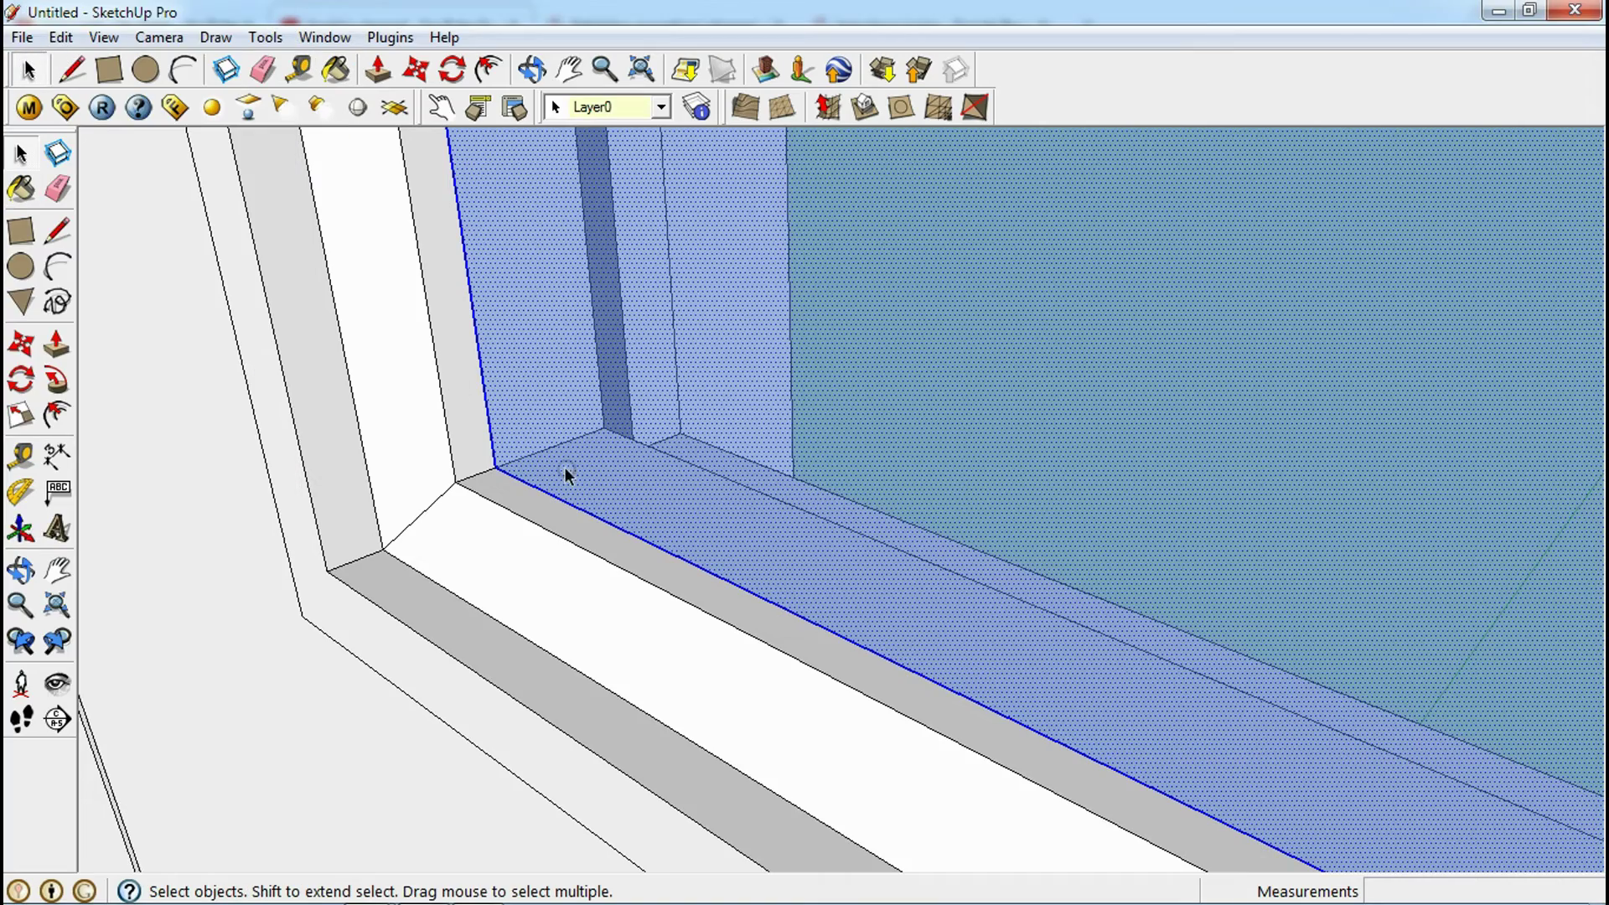
Add the moulding to the selected glass pane and make both one group
{"action": "left_click", "coordinate": [540, 576]}
{"action": "middle_click_drag", "start_coordinate": [540, 576], "coordinate": [708, 463]}
{"action": "right_click", "coordinate": [708, 463]}
{"action": "left_click", "coordinate": [785, 668]}
{"action": "scroll", "coordinate": [725, 620], "scroll_direction": "down", "scroll_amount": 3}
Group the glazed moulding together with the inner panel frame to form one window sash
{"action": "middle_click_drag", "start_coordinate": [726, 620], "coordinate": [695, 168]}
{"action": "scroll", "coordinate": [683, 124], "scroll_direction": "up", "scroll_amount": 5}
{"action": "scroll", "coordinate": [684, 124], "scroll_direction": "up", "scroll_amount": 3}
{"action": "left_click", "coordinate": [630, 315]}
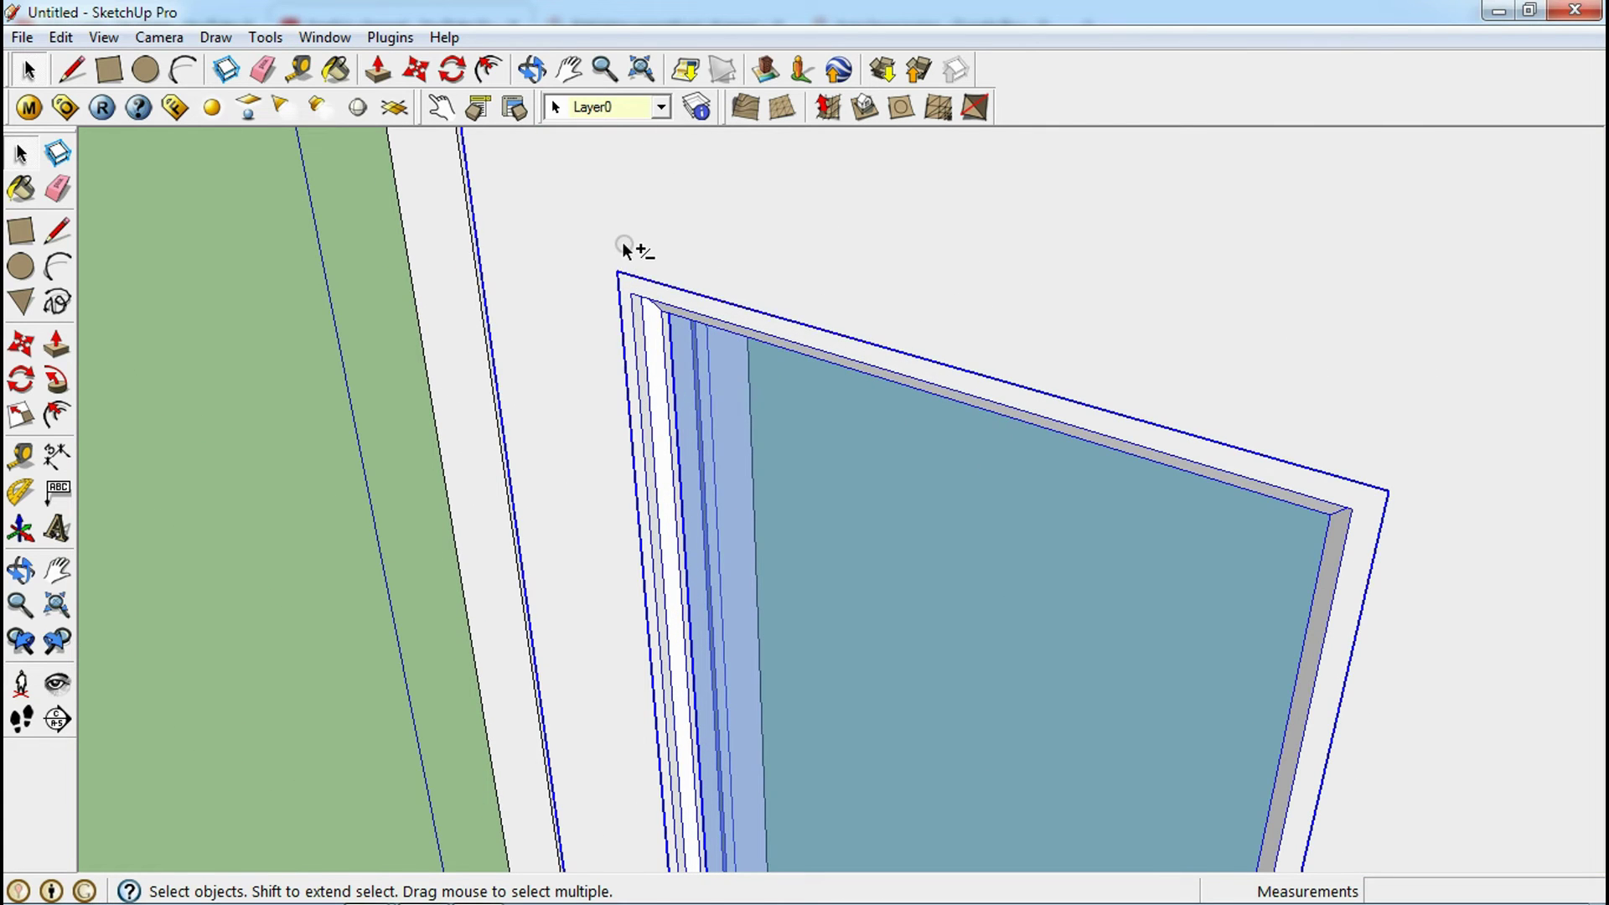
{"action": "right_click", "coordinate": [622, 241]}
{"action": "left_click", "coordinate": [713, 479]}
{"action": "scroll", "coordinate": [596, 433], "scroll_direction": "down", "scroll_amount": 3}
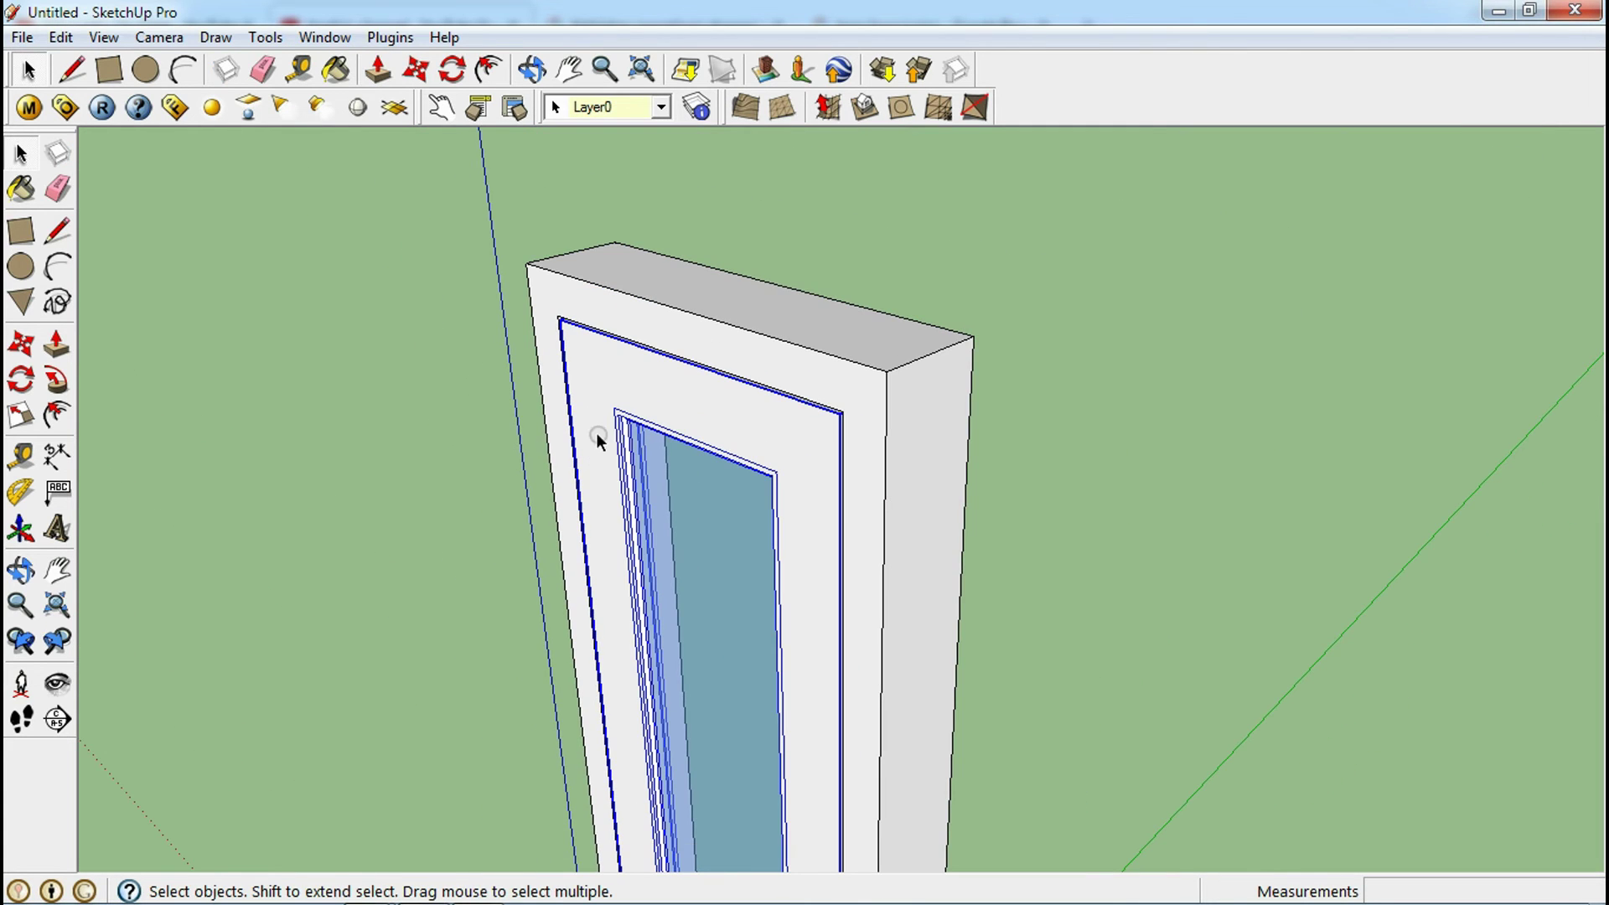
Make a component named JENDELA50 from the window sash and the outer frame
{"action": "left_click", "coordinate": [705, 359], "text": "shift"}
{"action": "right_click", "coordinate": [720, 328]}
{"action": "left_click", "coordinate": [808, 546]}
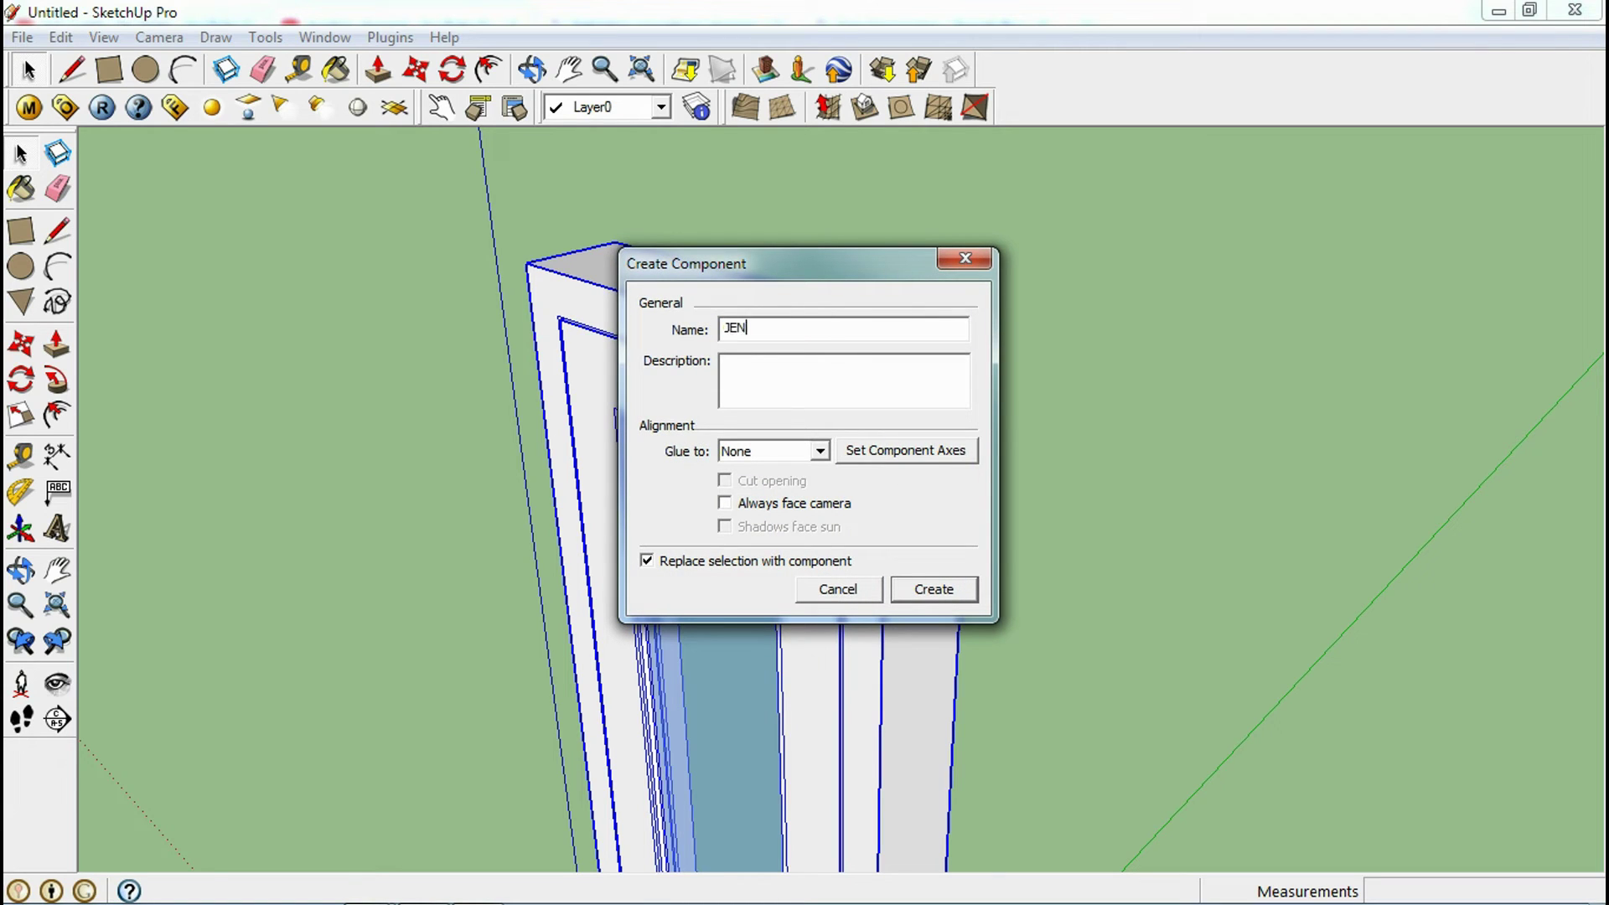
{"action": "left_click", "coordinate": [935, 588]}
{"action": "left_click", "coordinate": [919, 590]}
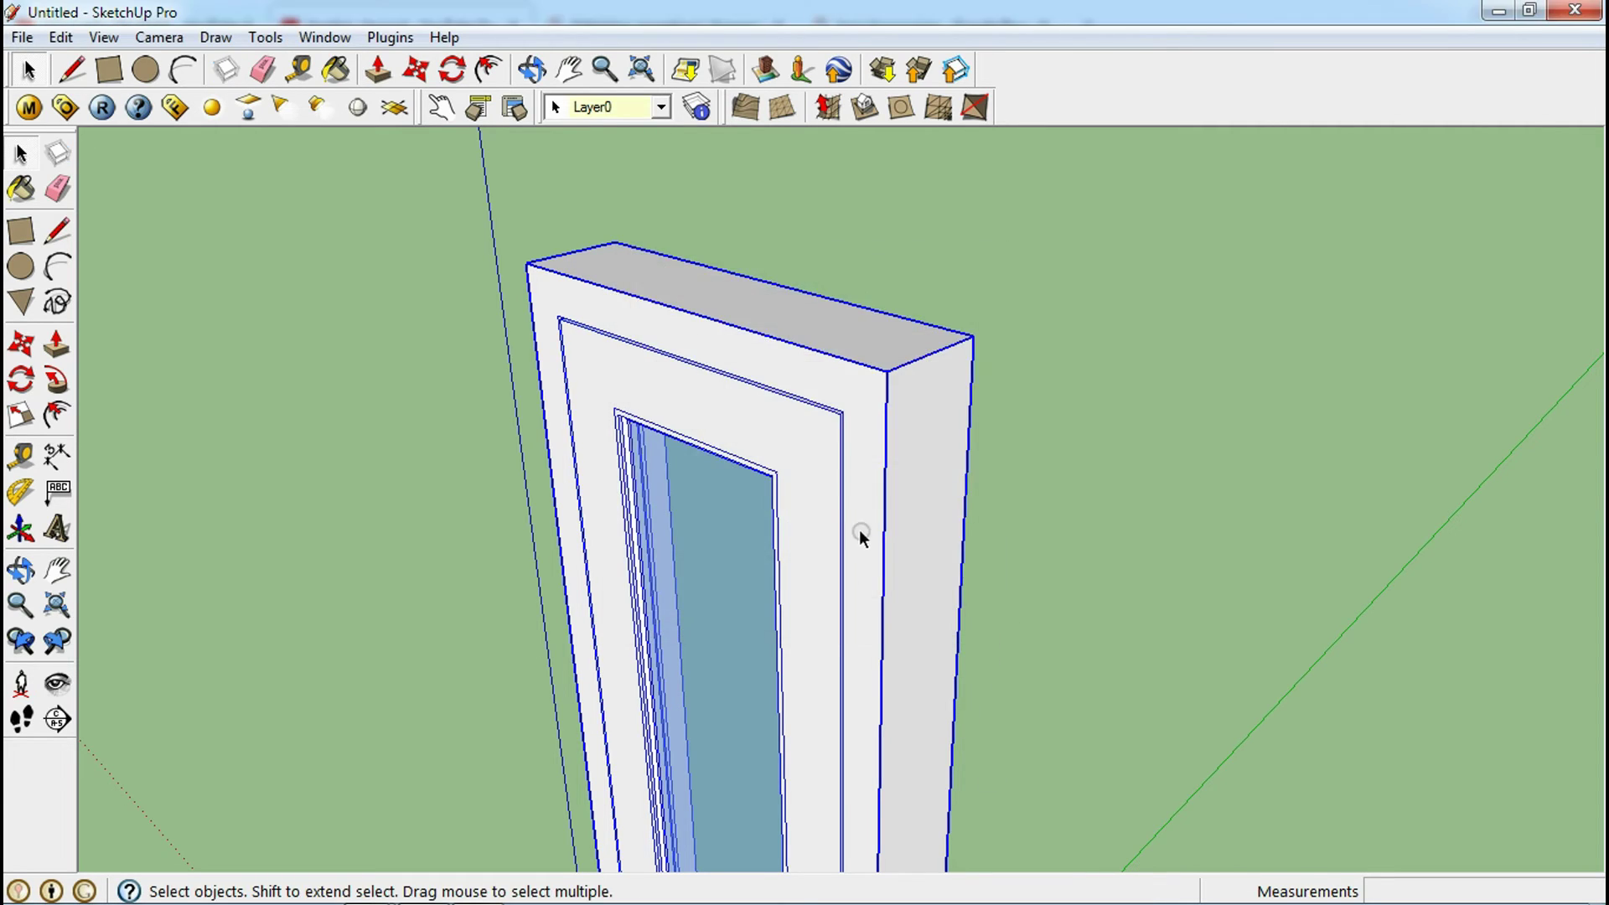
Inside the window component, rotate the sash group about its upper edge so its lower end swings out of the outer frame
{"action": "double_click", "coordinate": [682, 374]}
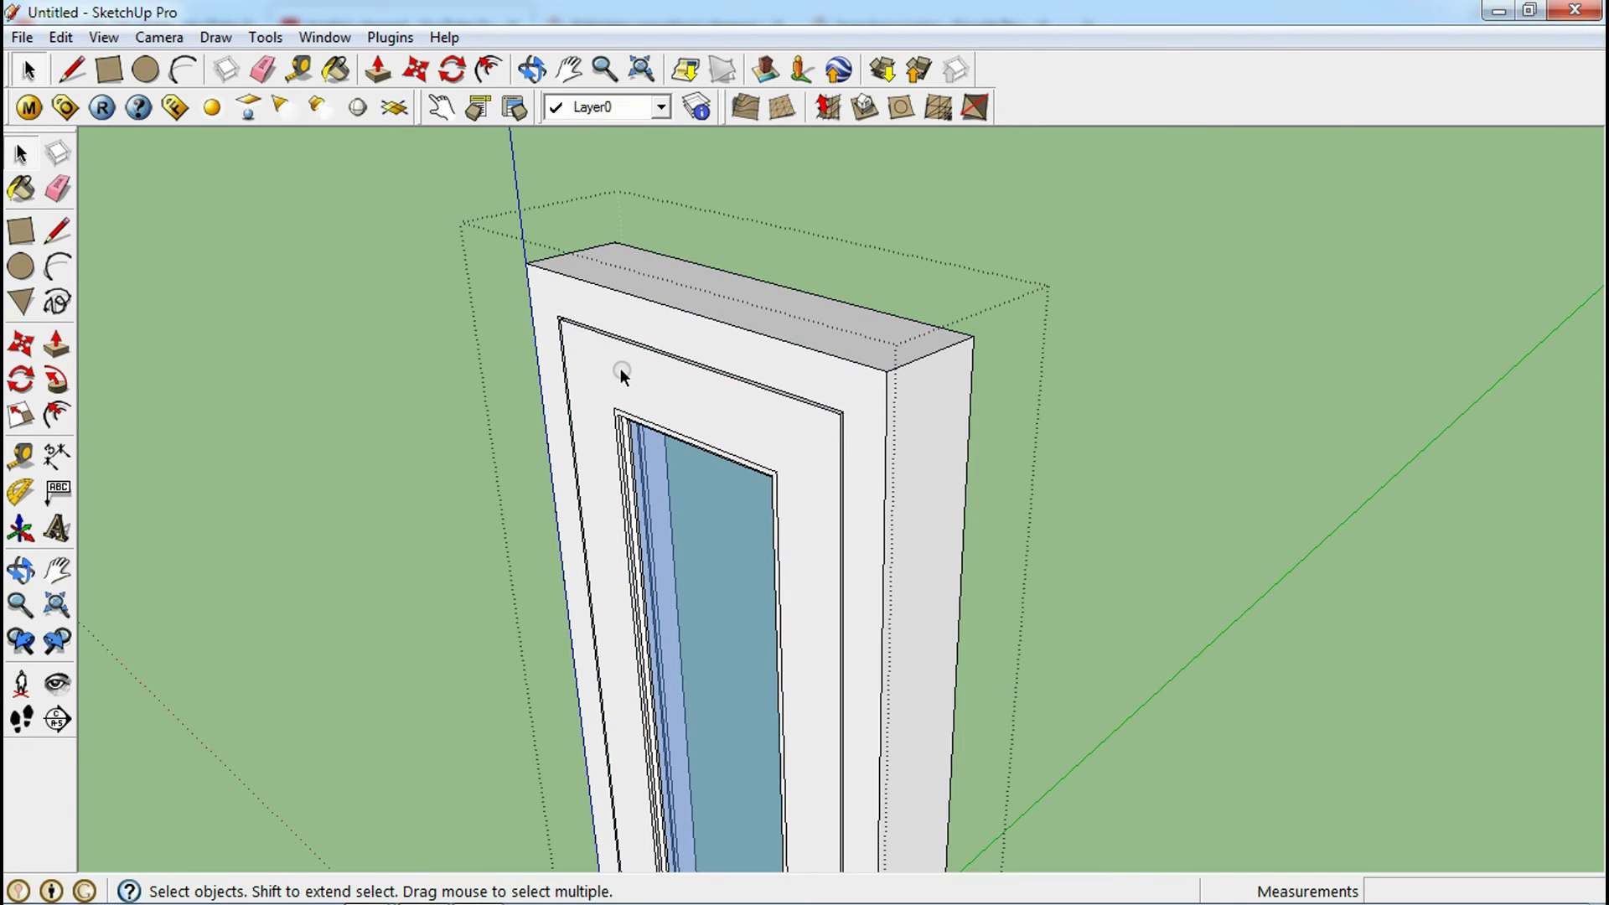
{"action": "left_click", "coordinate": [617, 401]}
{"action": "left_click", "coordinate": [453, 69]}
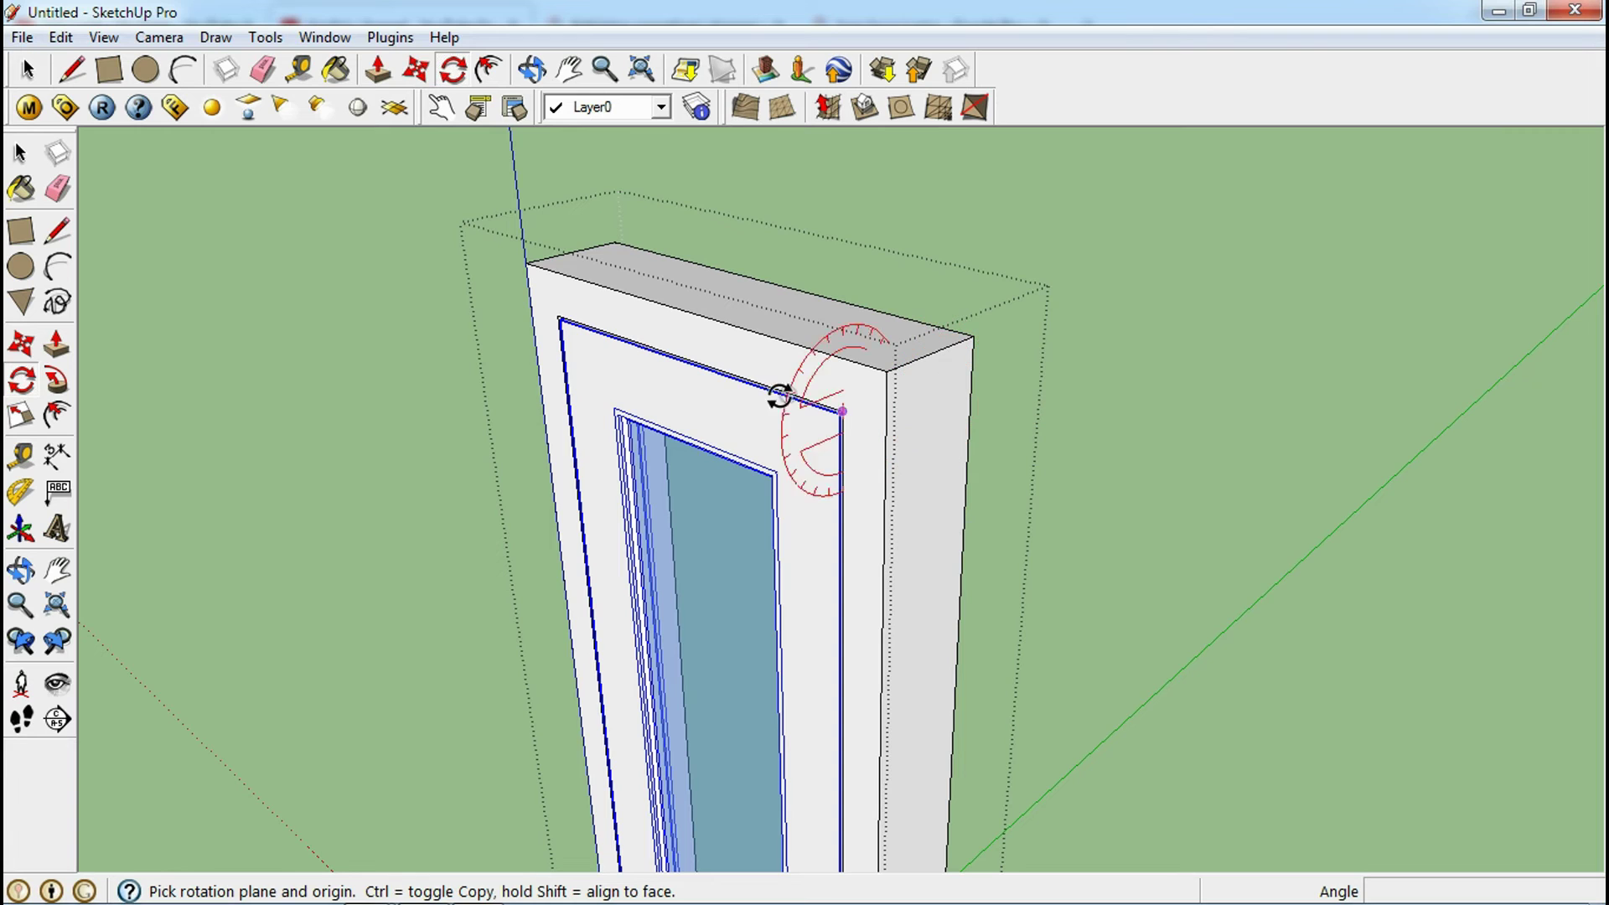
{"action": "left_click", "coordinate": [560, 327]}
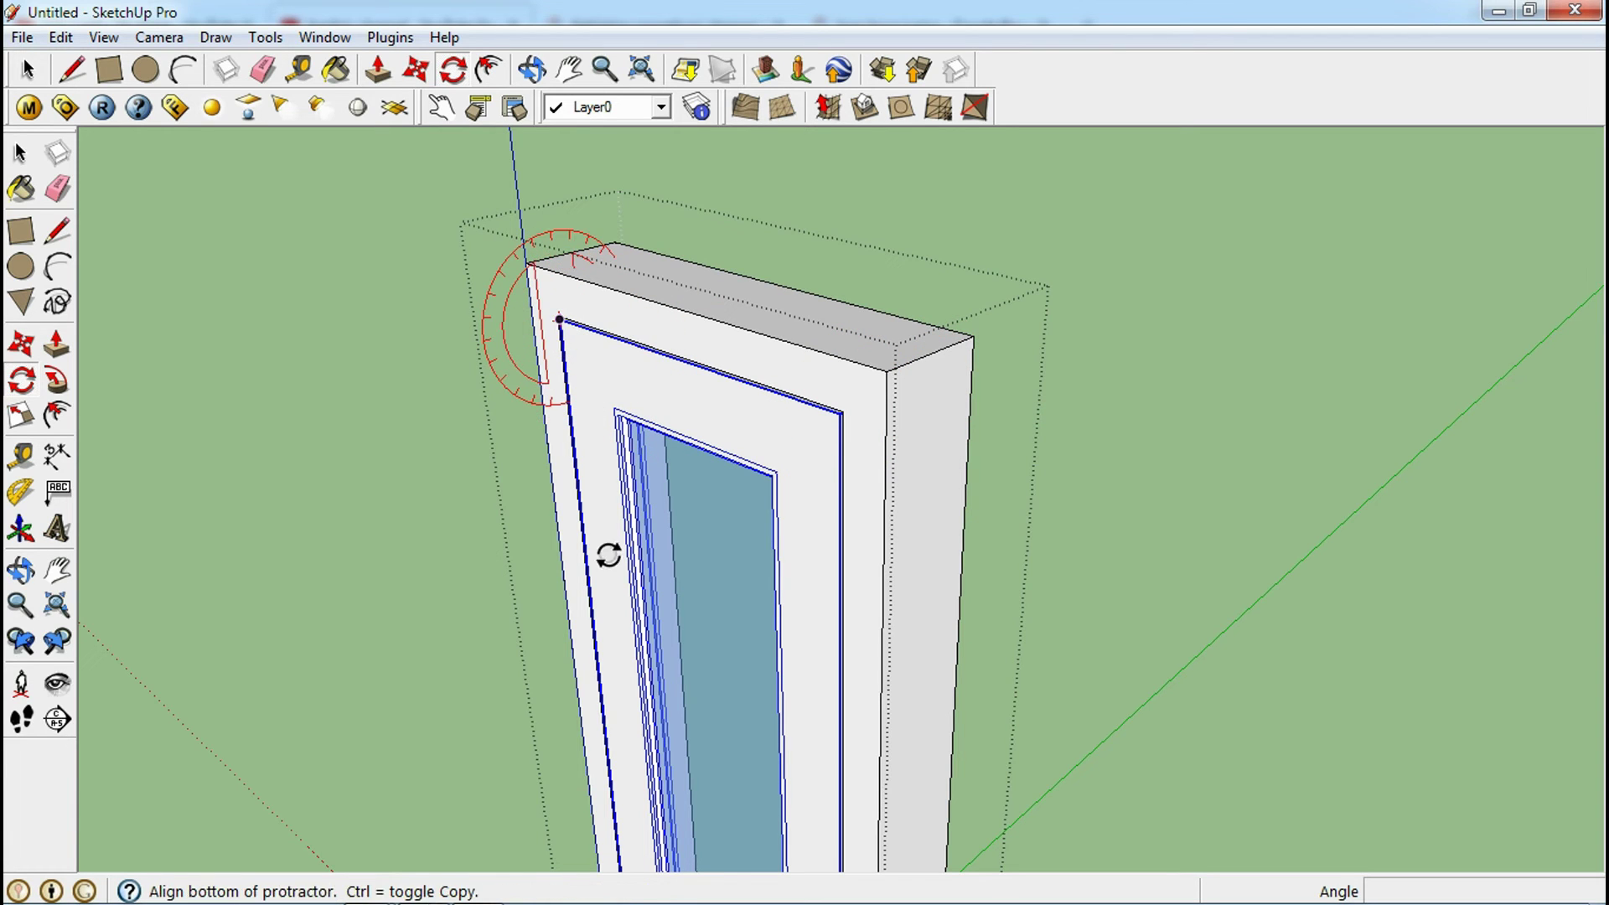
{"action": "left_click", "coordinate": [586, 770]}
{"action": "left_click", "coordinate": [490, 783]}
Examine the tilted sash and the outer frame's inner faces from the opposite side
{"action": "left_click", "coordinate": [532, 69]}
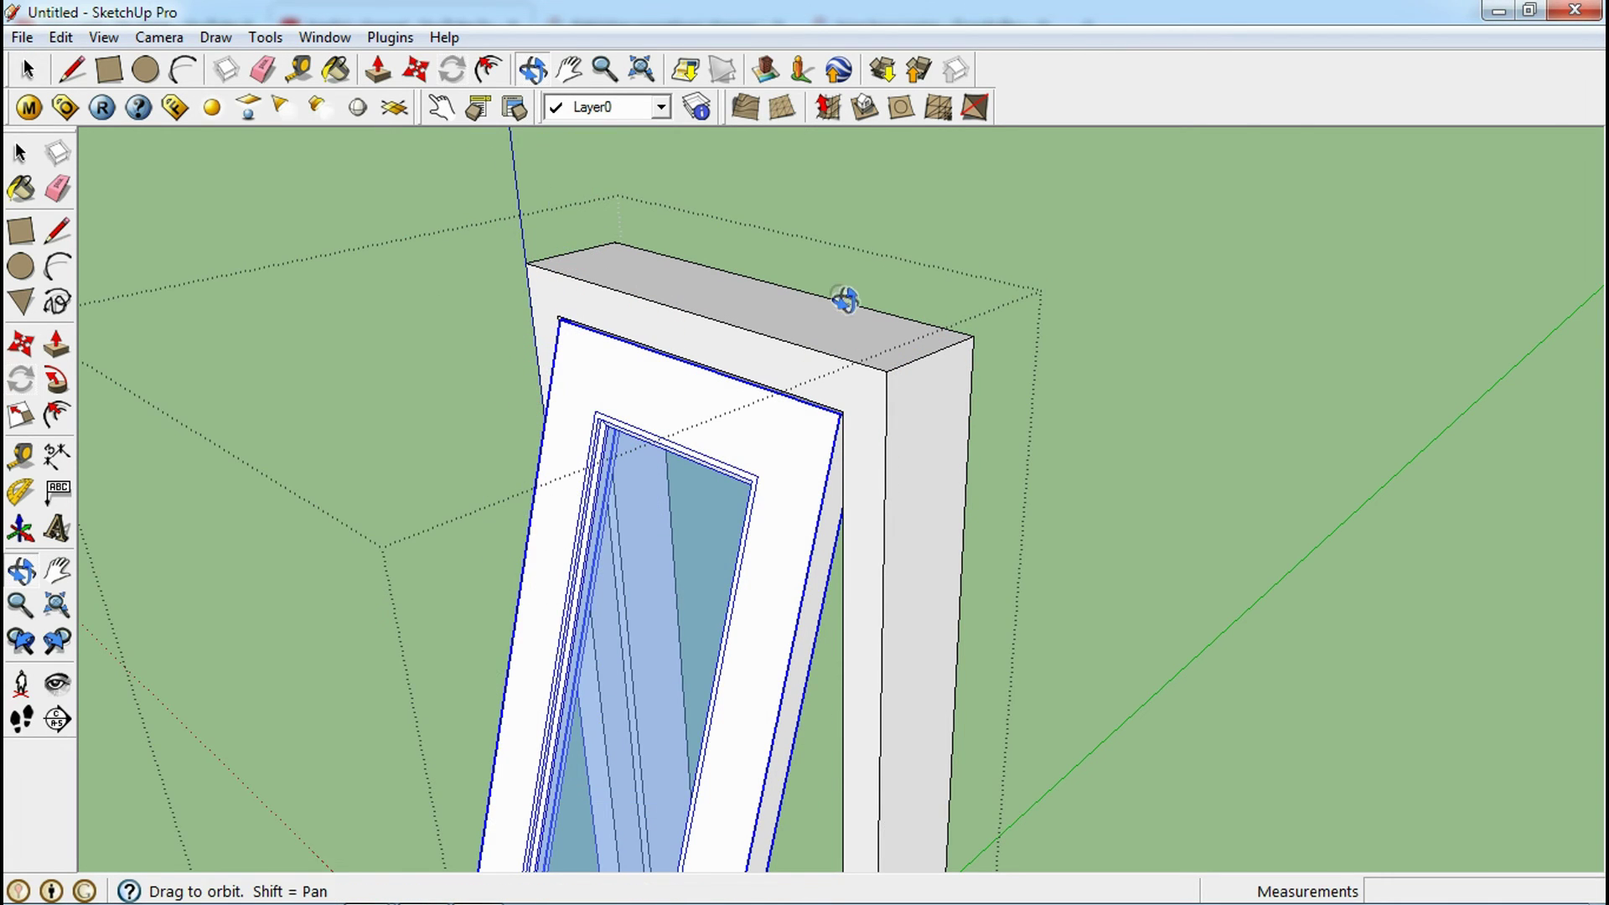
{"action": "left_click_drag", "start_coordinate": [844, 298], "coordinate": [532, 392]}
{"action": "scroll", "coordinate": [770, 473], "scroll_direction": "up", "scroll_amount": 5}
{"action": "left_click_drag", "start_coordinate": [963, 575], "coordinate": [413, 561]}
{"action": "scroll", "coordinate": [503, 564], "scroll_direction": "up", "scroll_amount": 3}
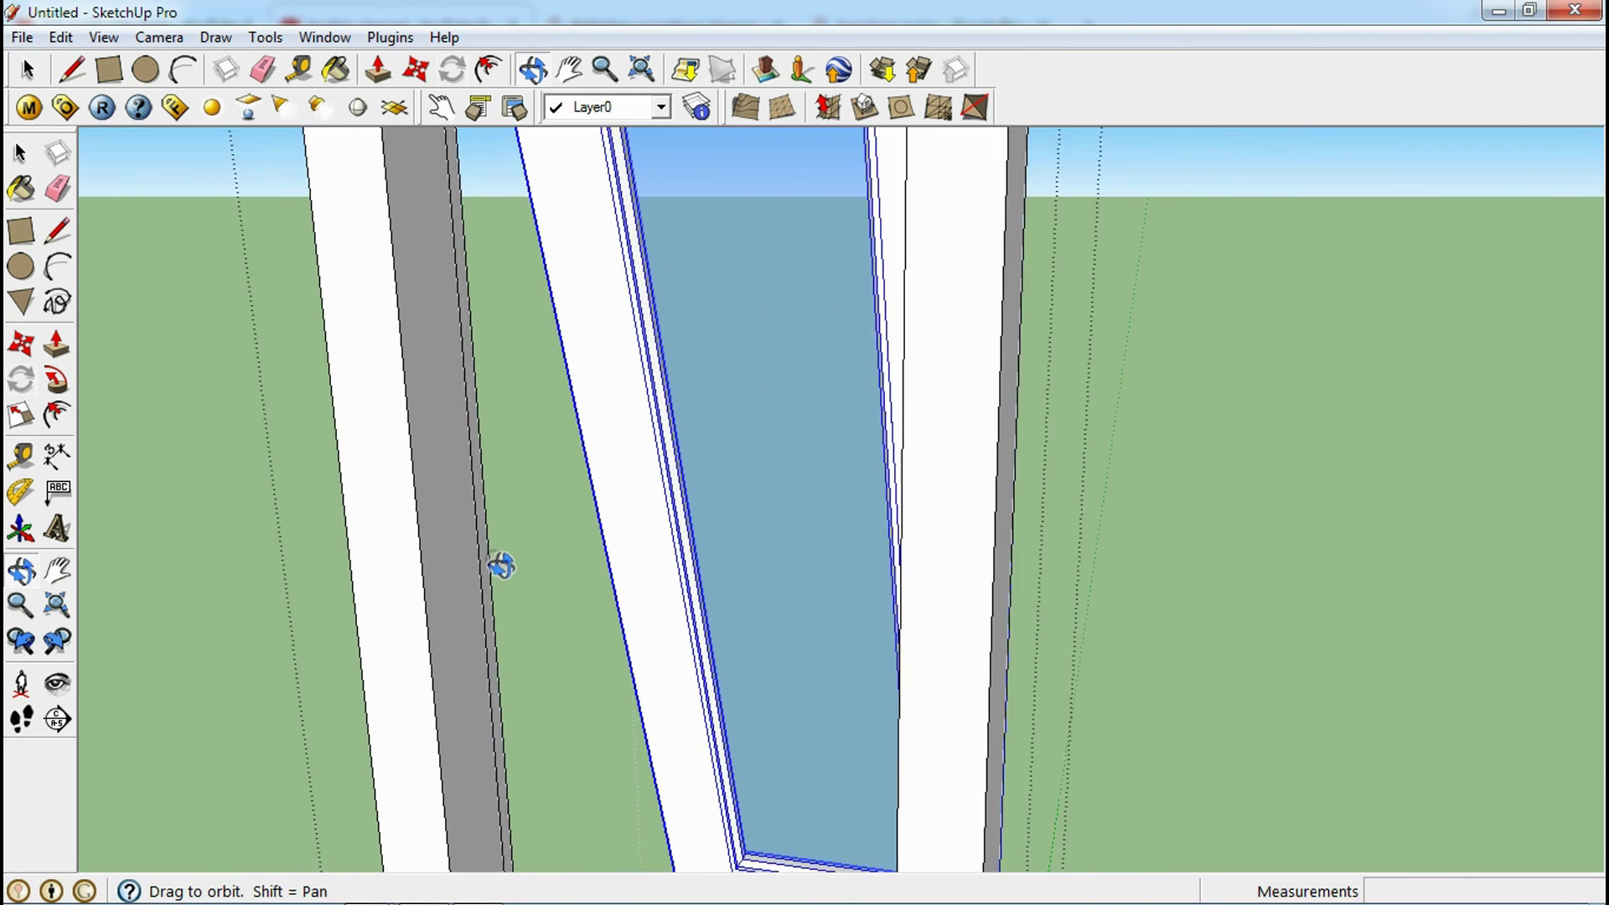
{"action": "left_click", "coordinate": [27, 70]}
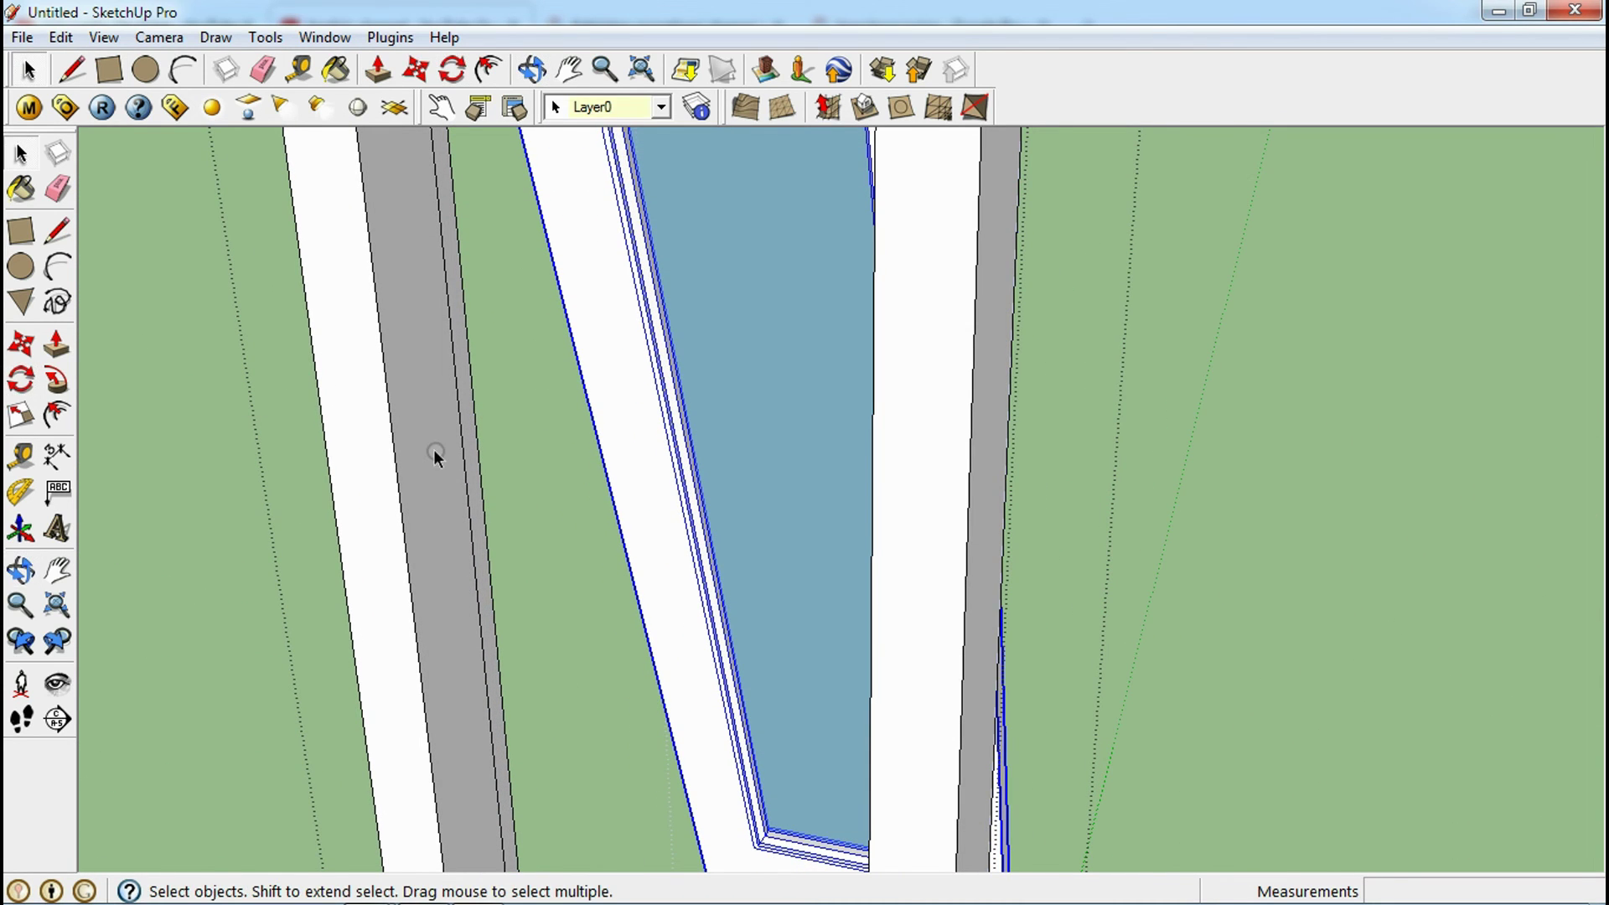
{"action": "scroll", "coordinate": [434, 449], "scroll_direction": "up", "scroll_amount": 3}
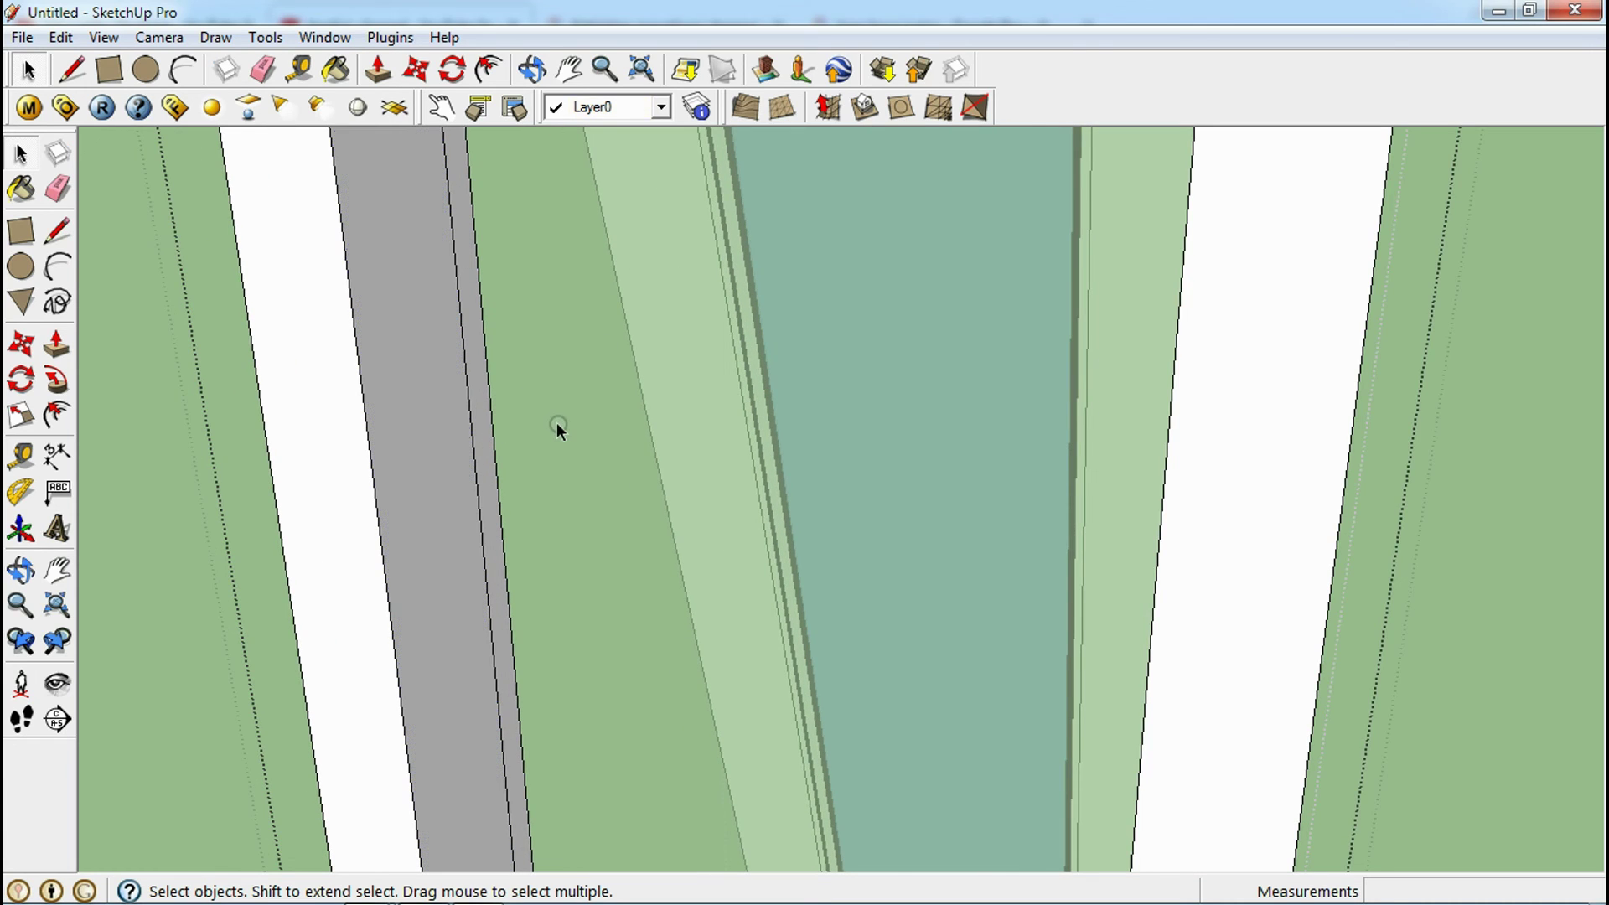
{"action": "left_click", "coordinate": [72, 69]}
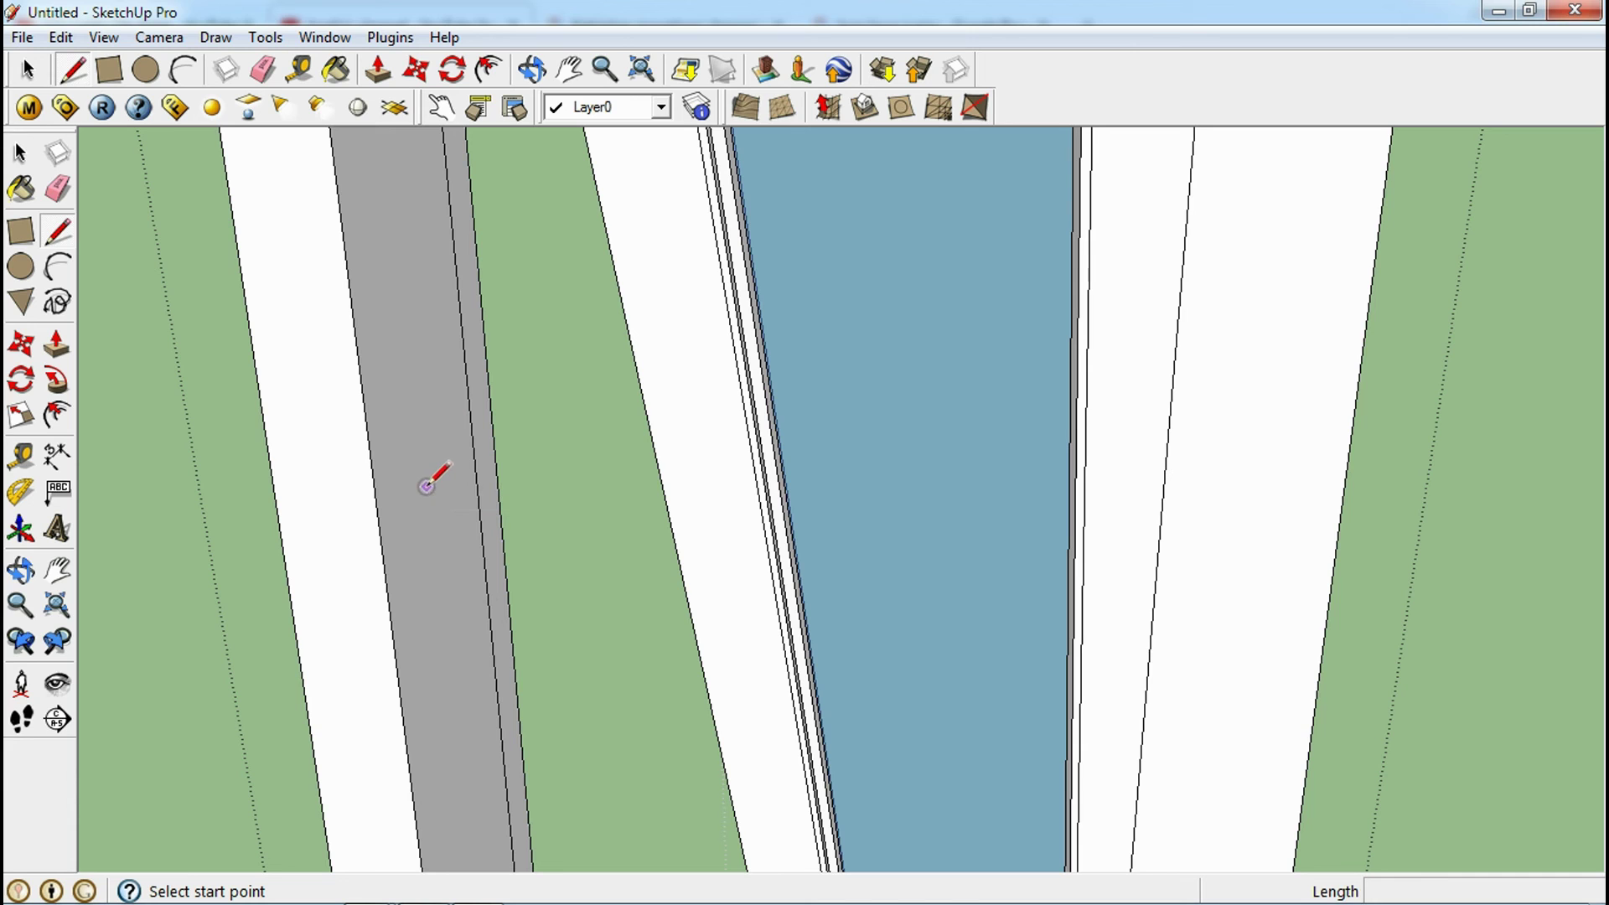
{"action": "left_click", "coordinate": [27, 69]}
Leave component editing and save the window component as the SketchUp model JENDELA50 in the KOMPONEN2 folder
{"action": "scroll", "coordinate": [390, 439], "scroll_direction": "down", "scroll_amount": 10}
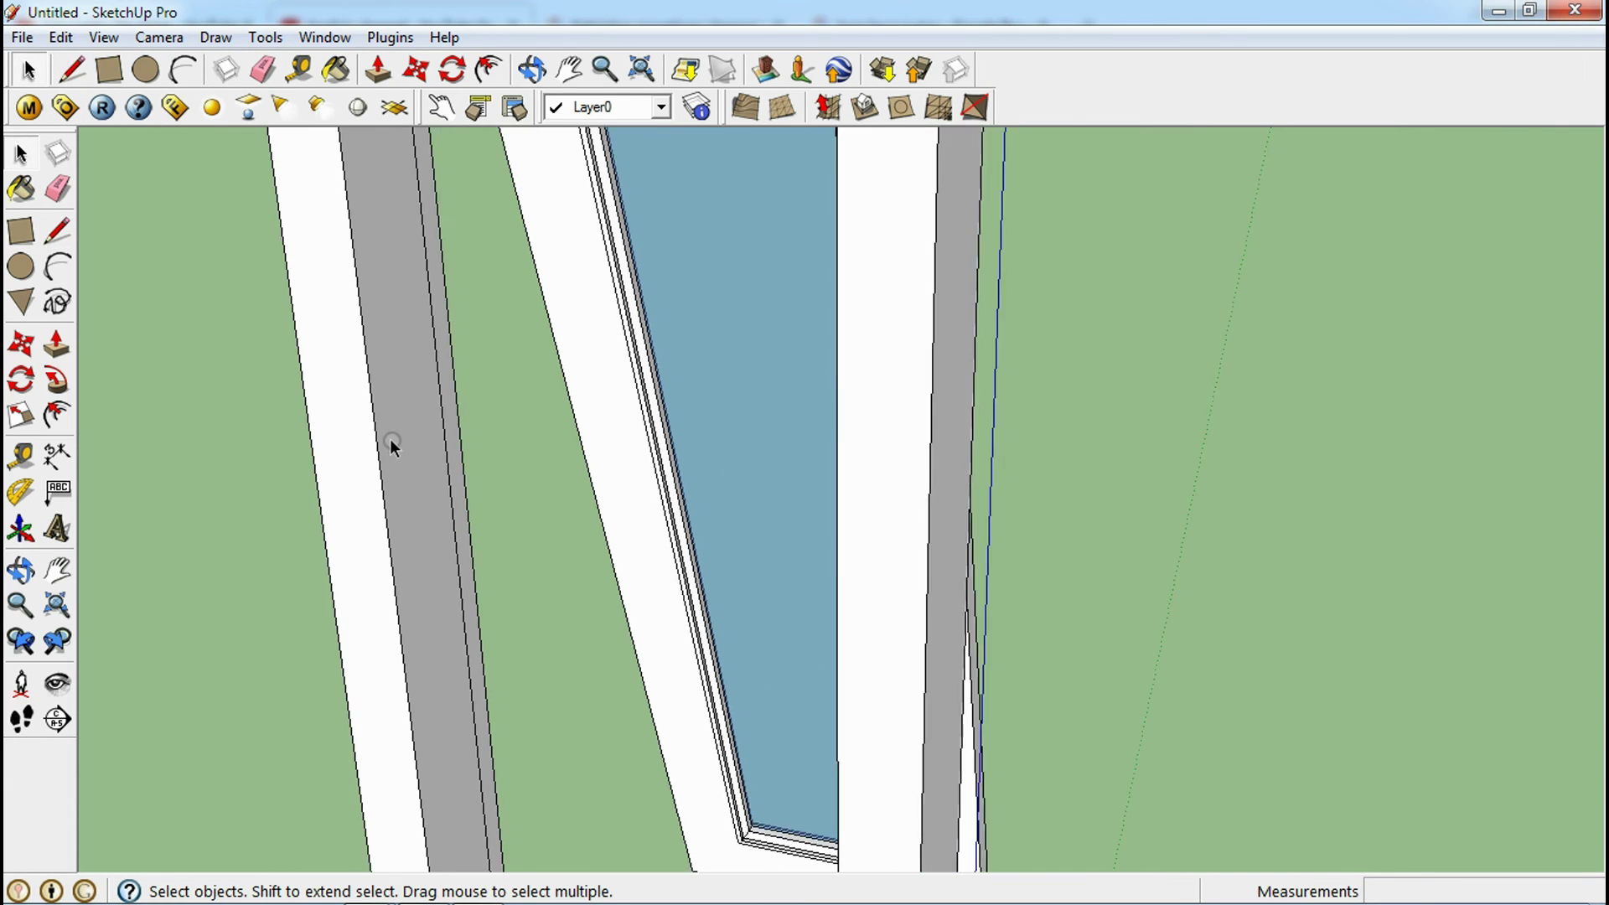
{"action": "right_click", "coordinate": [630, 350]}
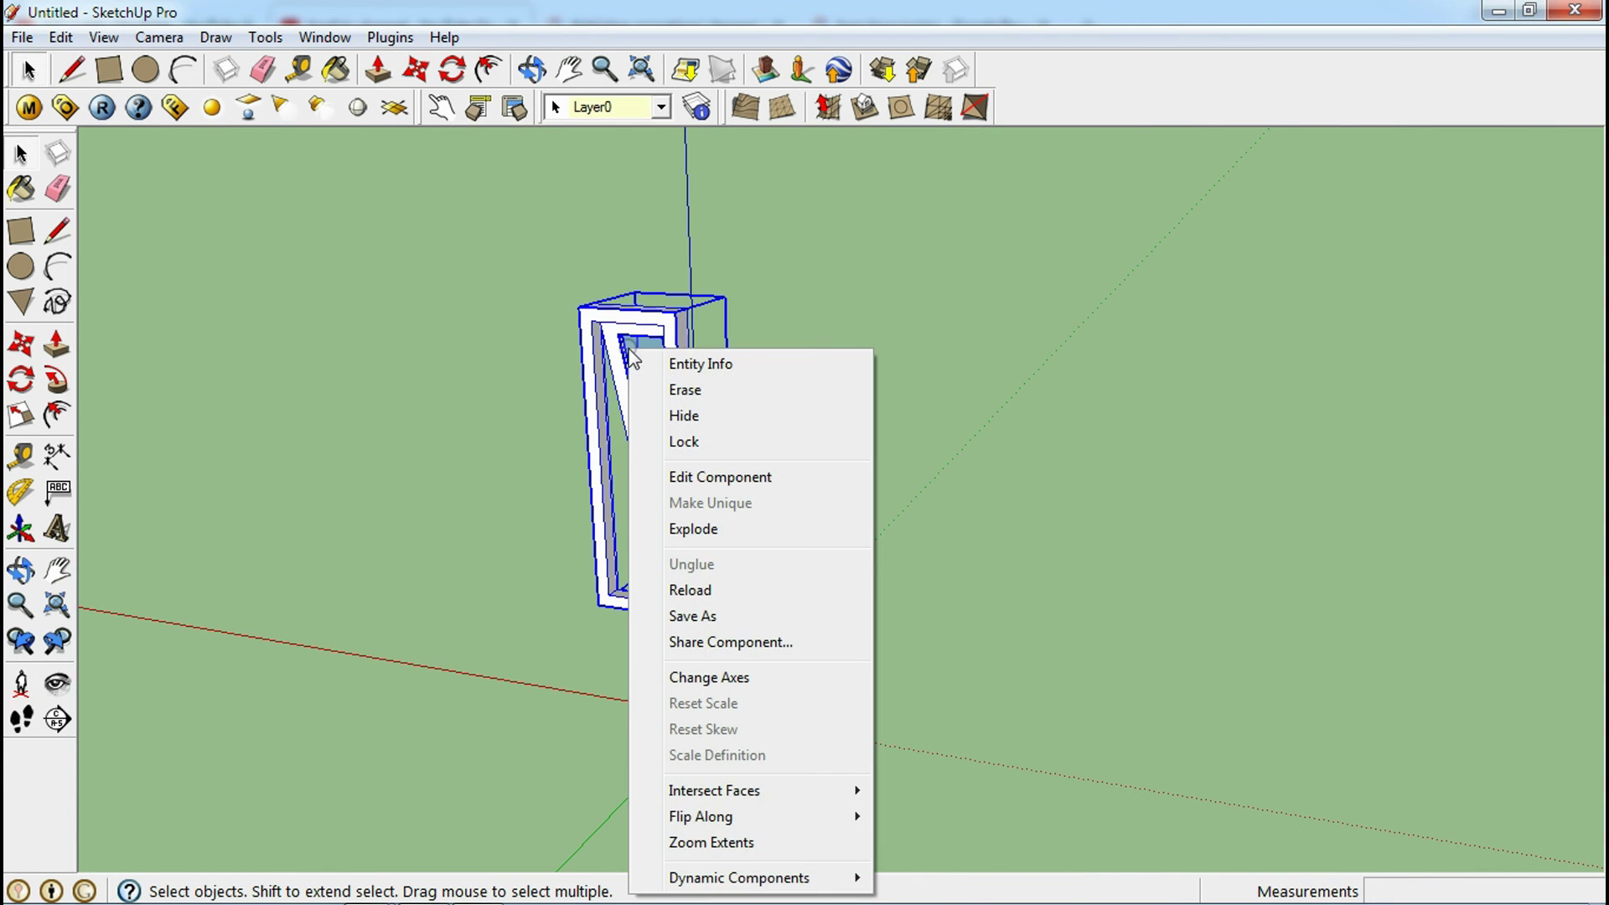
{"action": "left_click", "coordinate": [698, 617]}
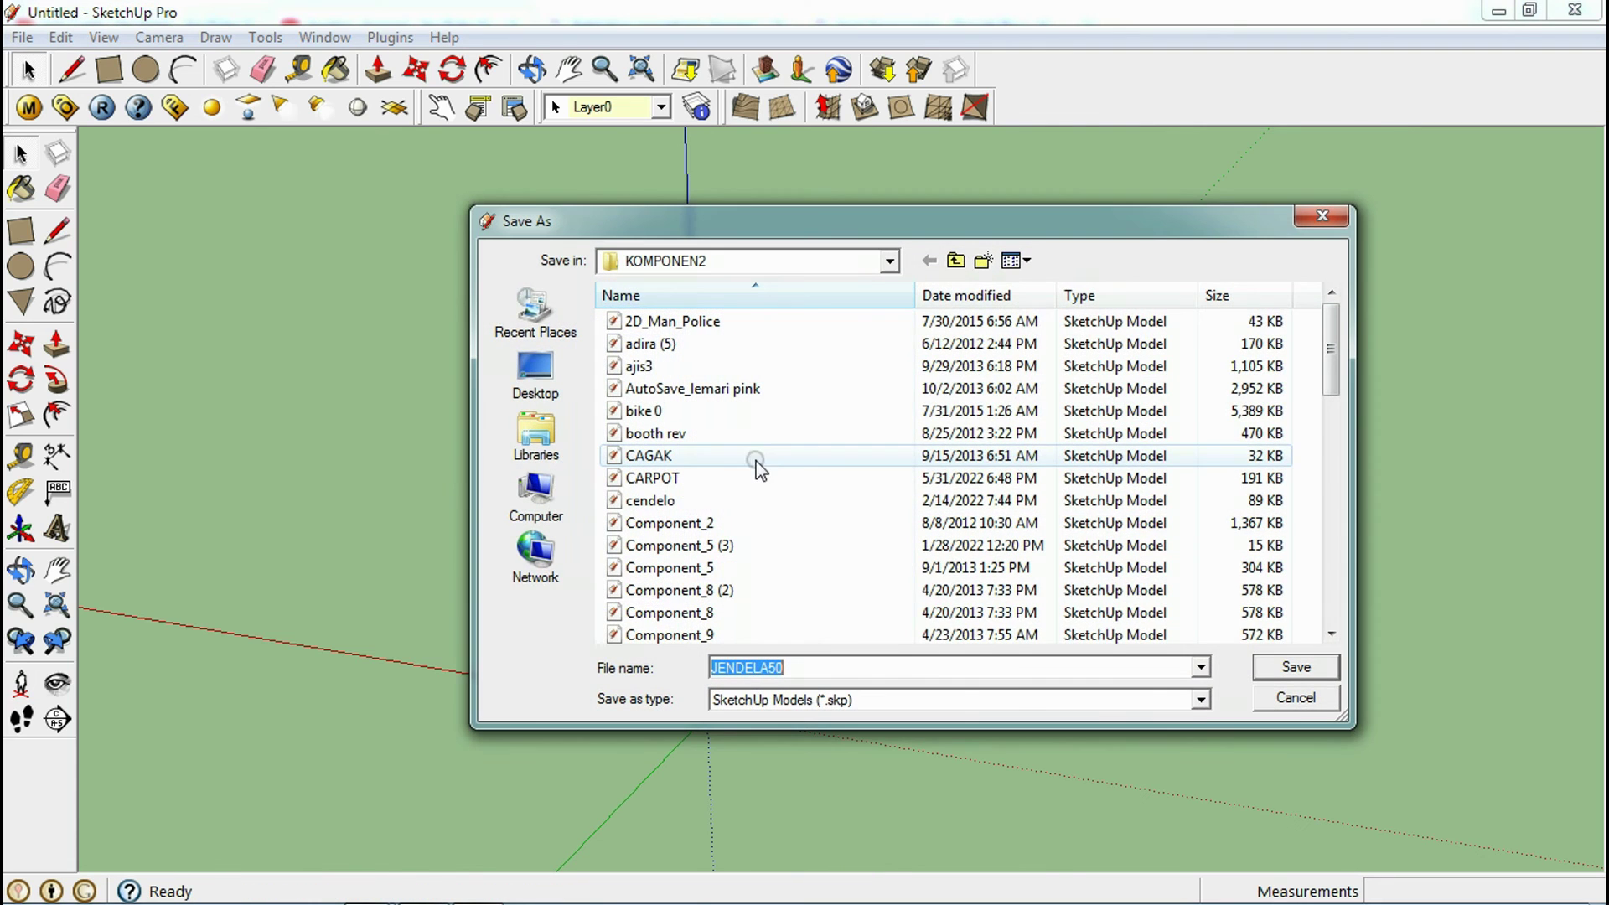
{"action": "left_click", "coordinate": [1299, 670]}
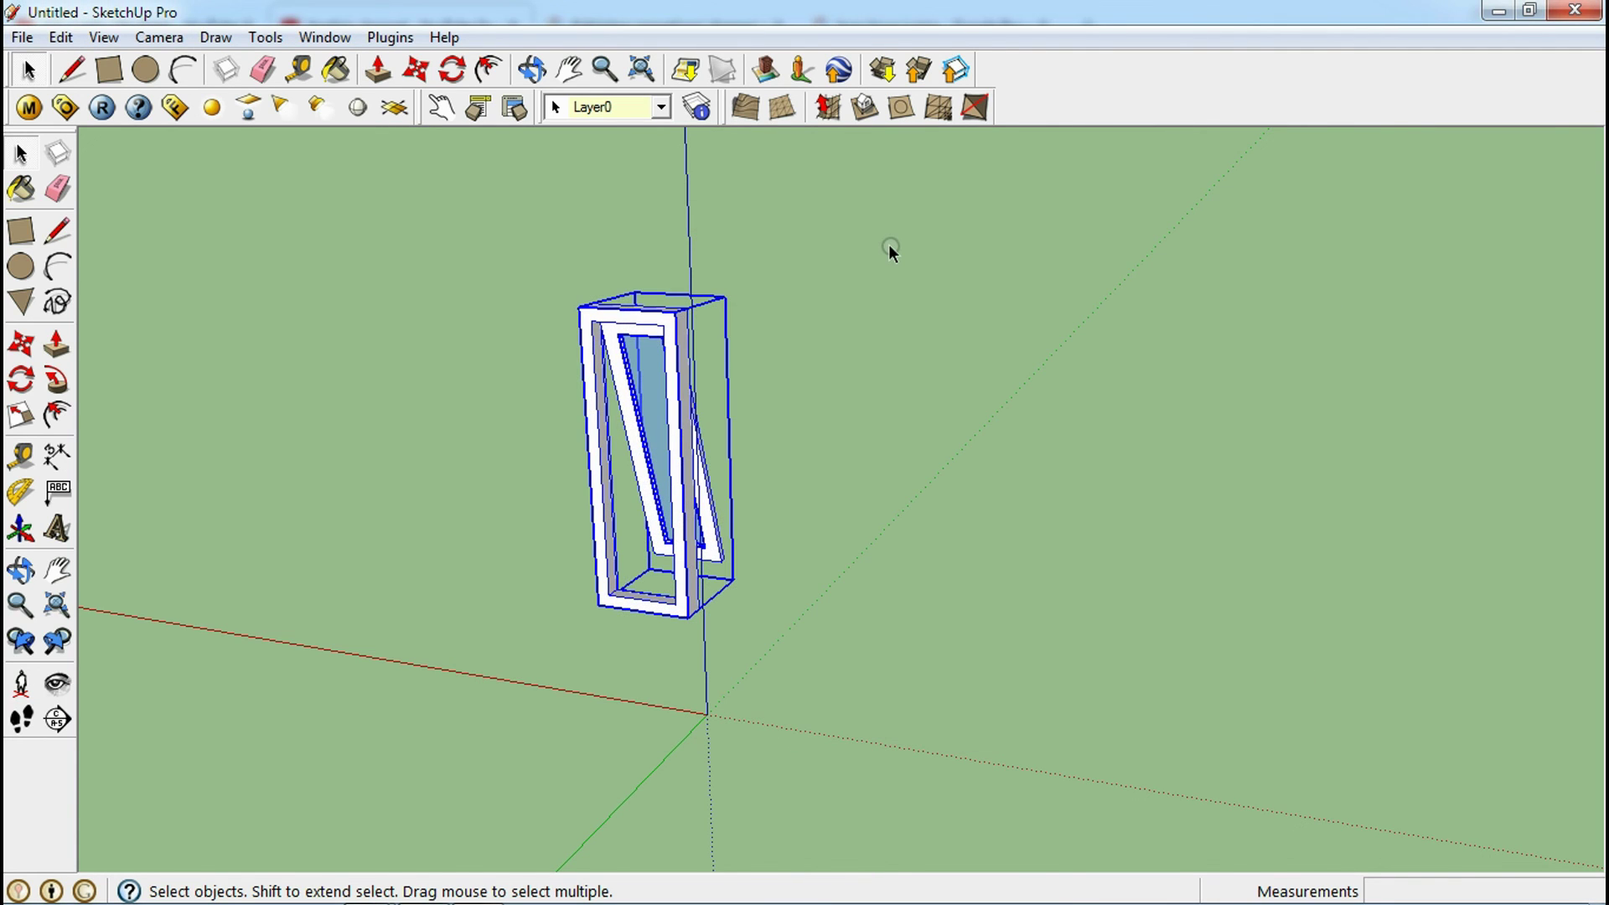
{"action": "left_click", "coordinate": [889, 244]}
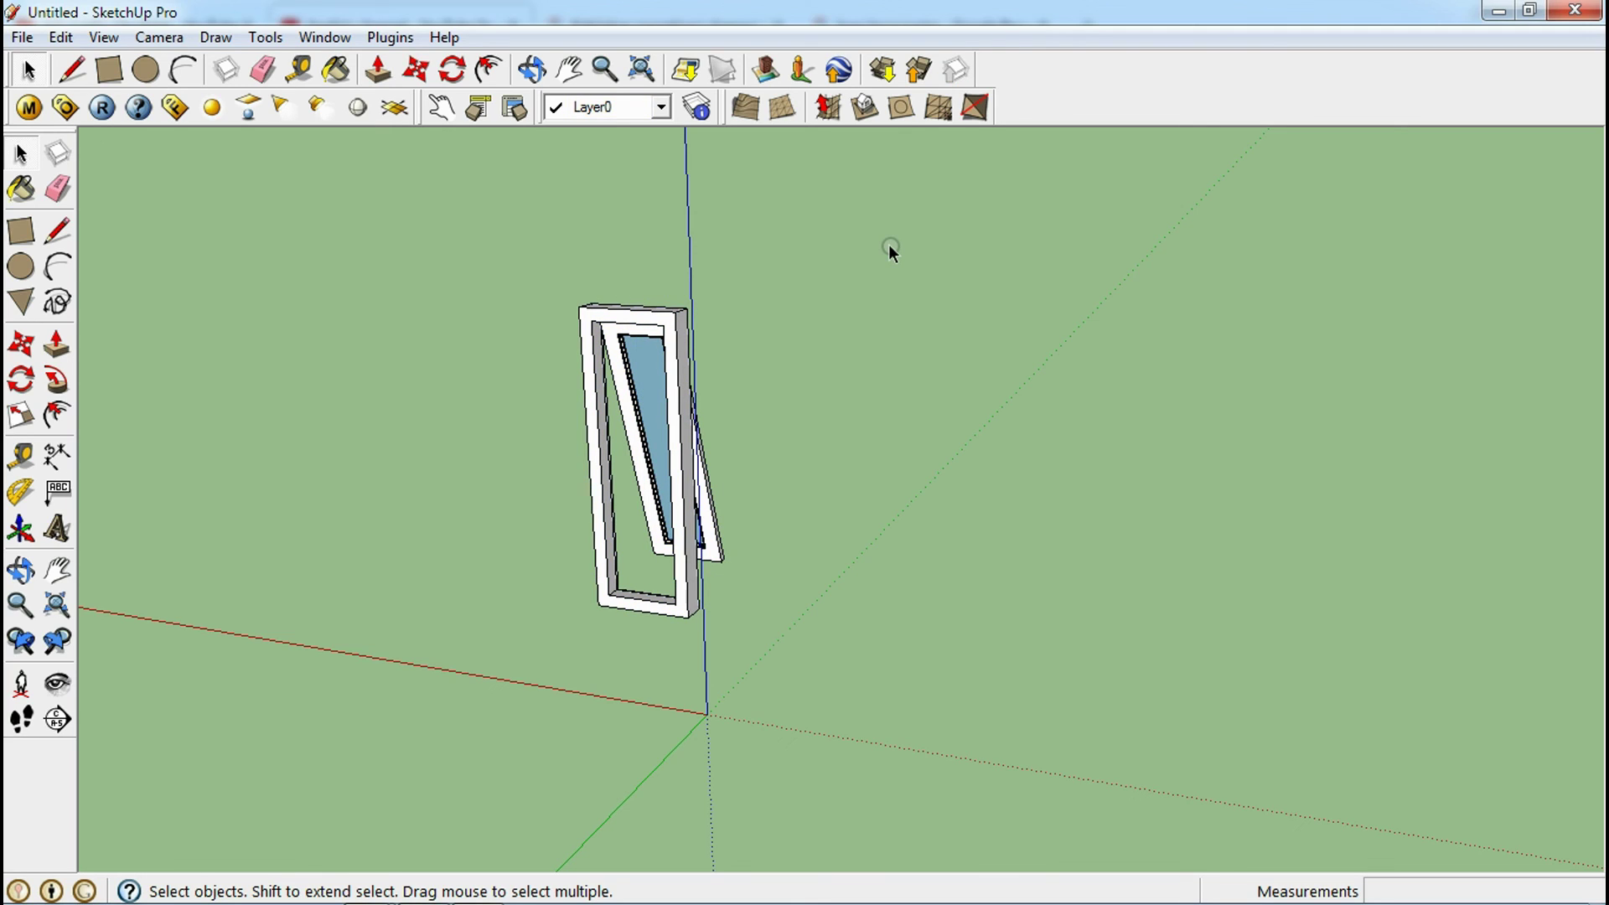